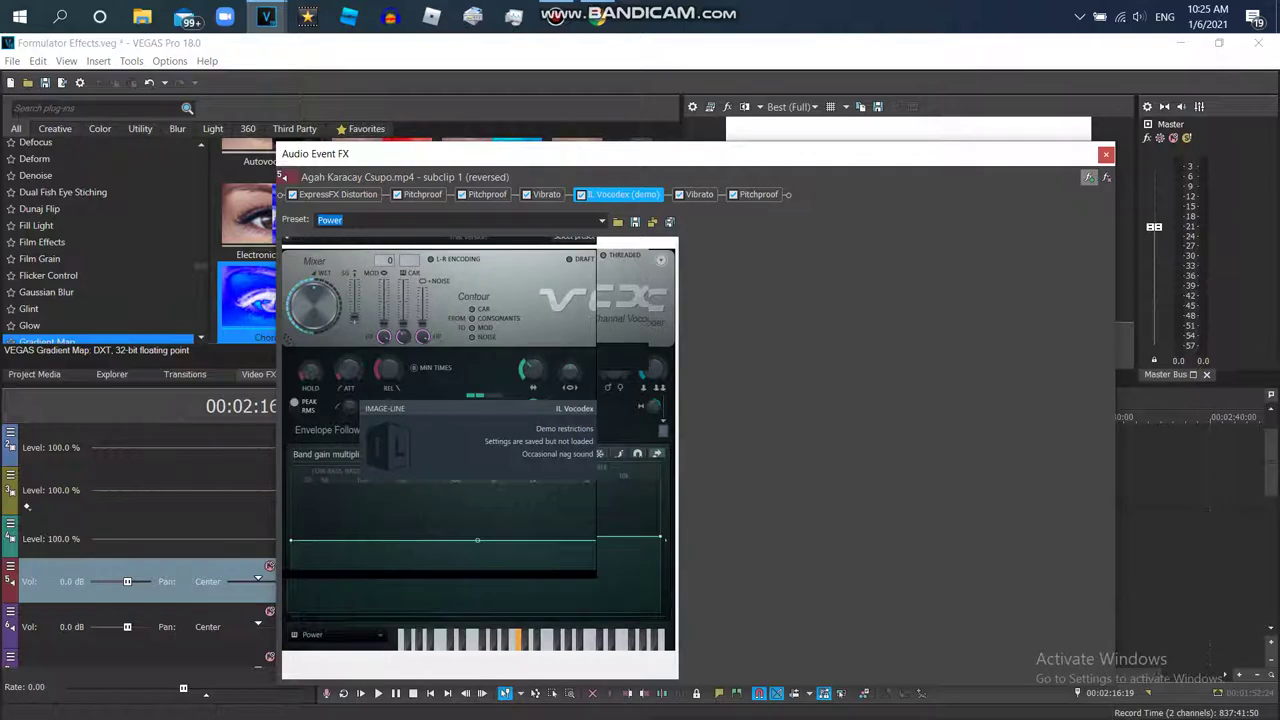
Add a second IL Vocodex (demo) to the end of the reversed clip's audio effect chain.
left_click(1089, 177)
left_click(1030, 282)
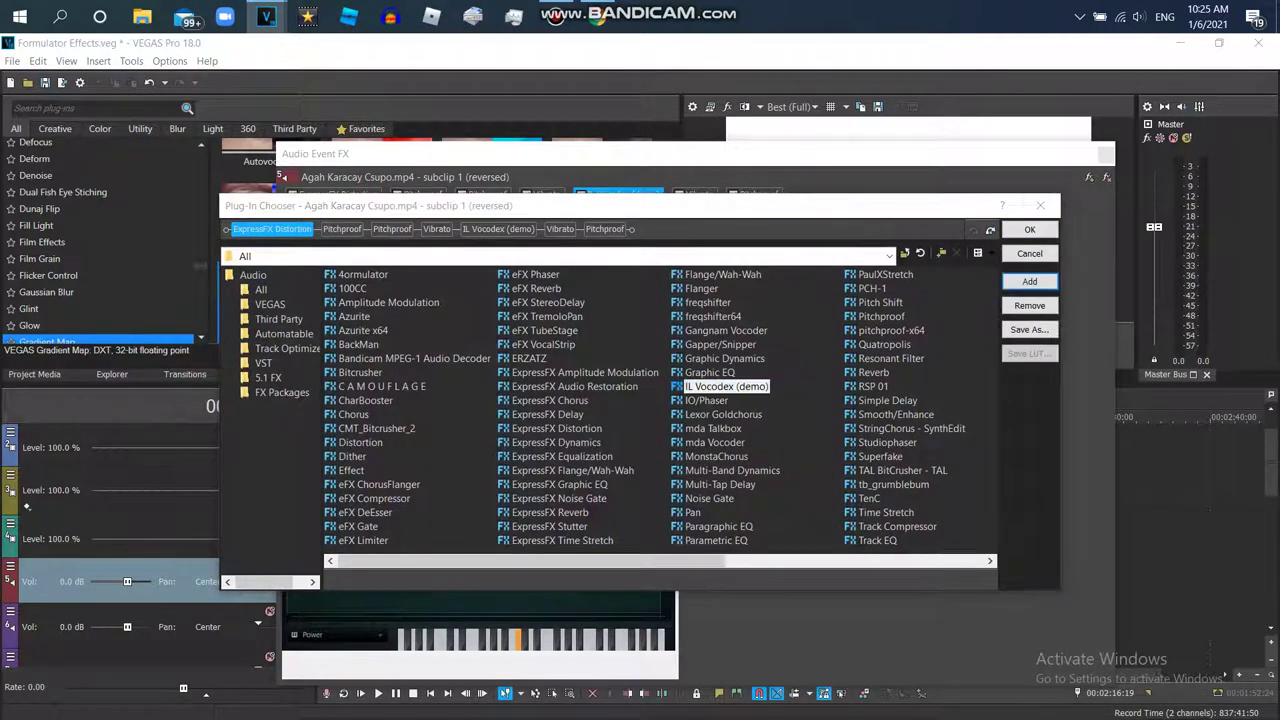
left_click(1030, 230)
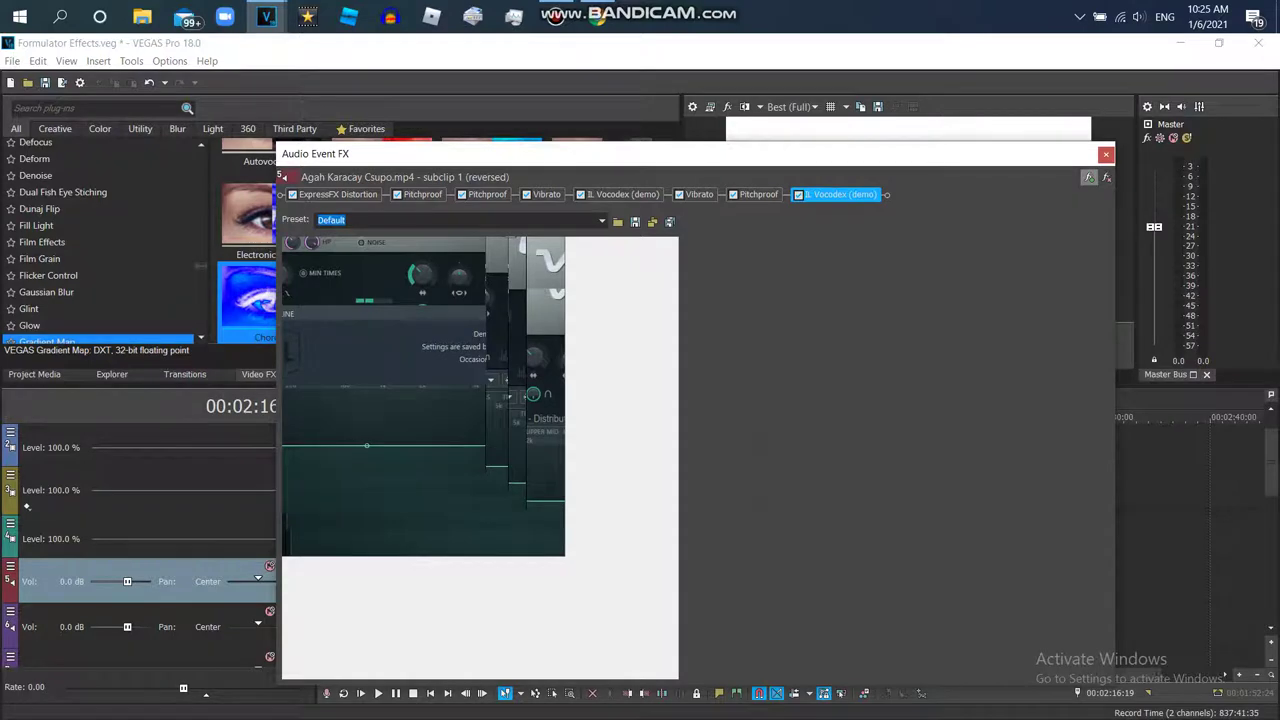
left_click(1089, 177)
left_click(1030, 230)
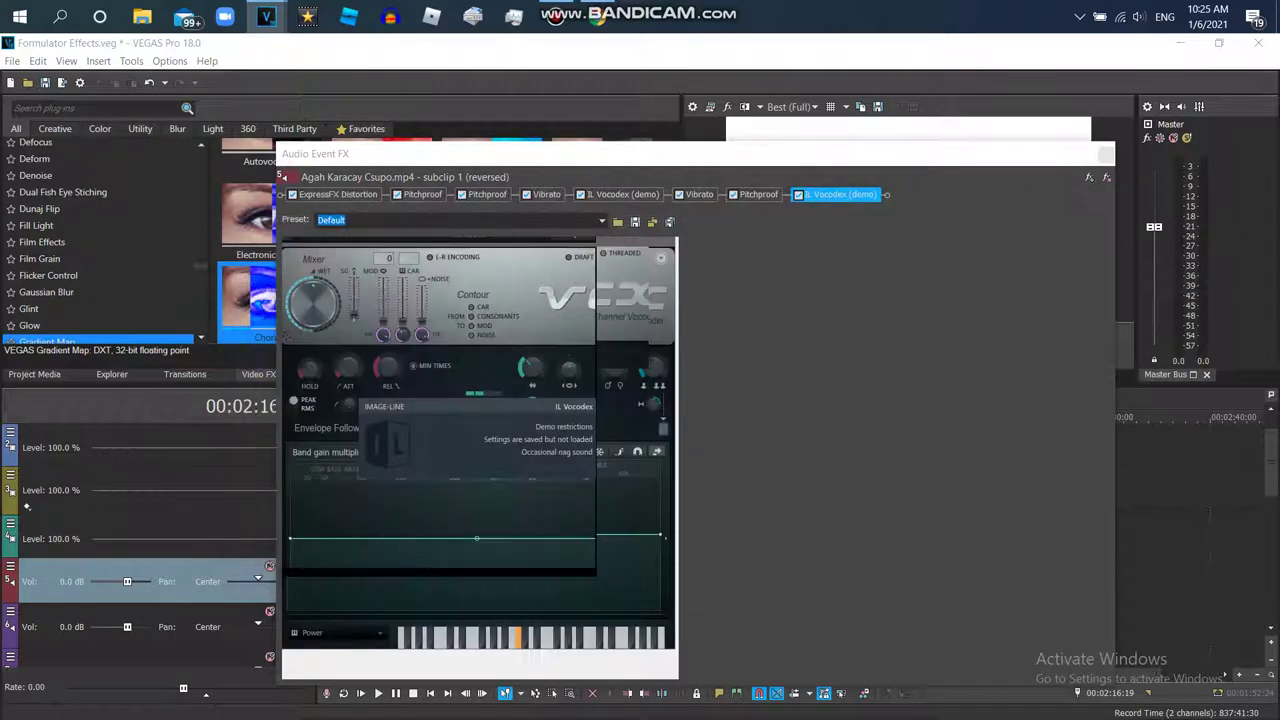
Load the Chord preset in the newly added IL Vocodex and the Power preset in the earlier one.
left_click(600, 308)
left_click(573, 348)
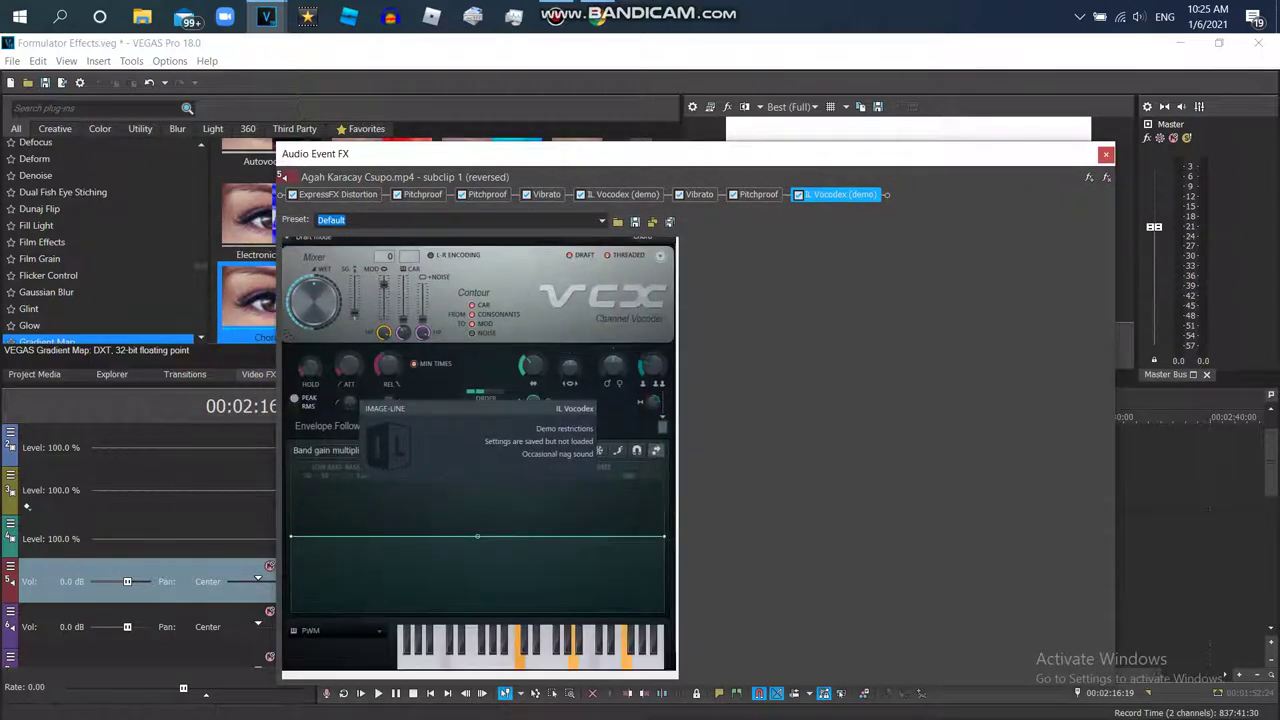
left_click(624, 195)
left_click(574, 238)
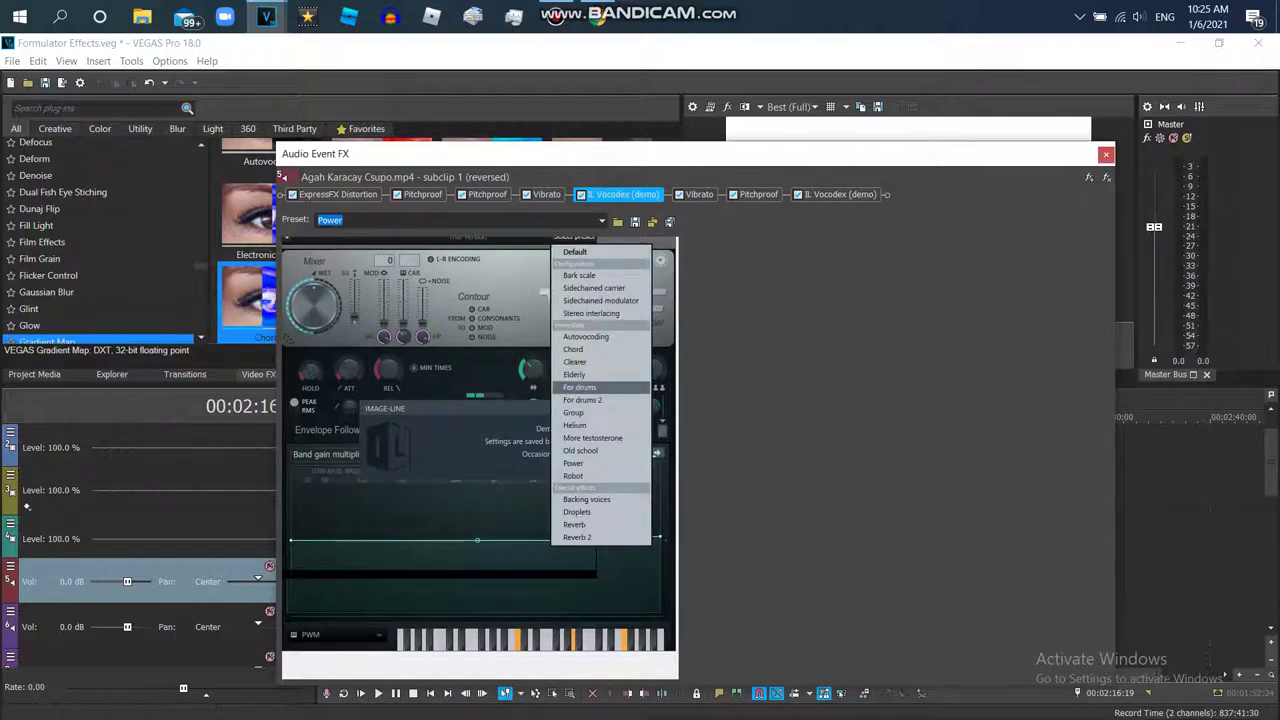
left_click(573, 463)
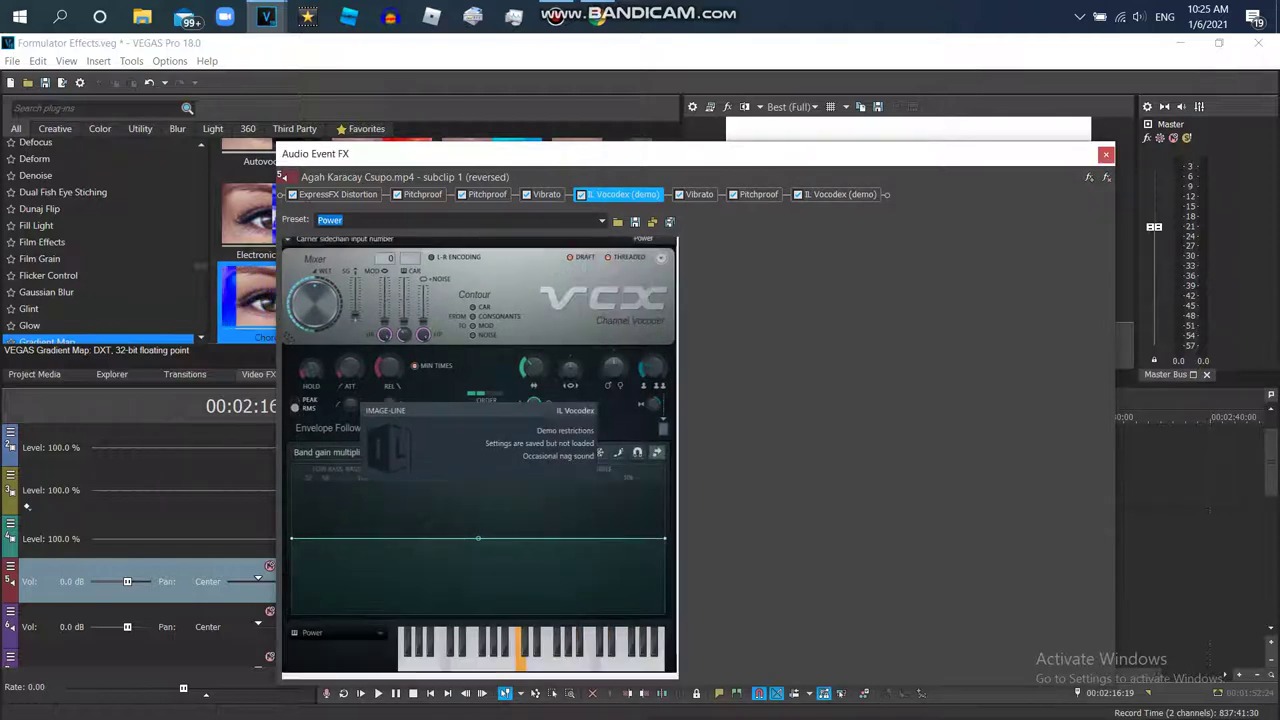
Review the settings of each effect in the audio chain and play back the last clip on the timeline.
left_click(338, 195)
left_click(423, 195)
left_click(546, 194)
left_click(622, 194)
left_click(699, 194)
left_click(758, 194)
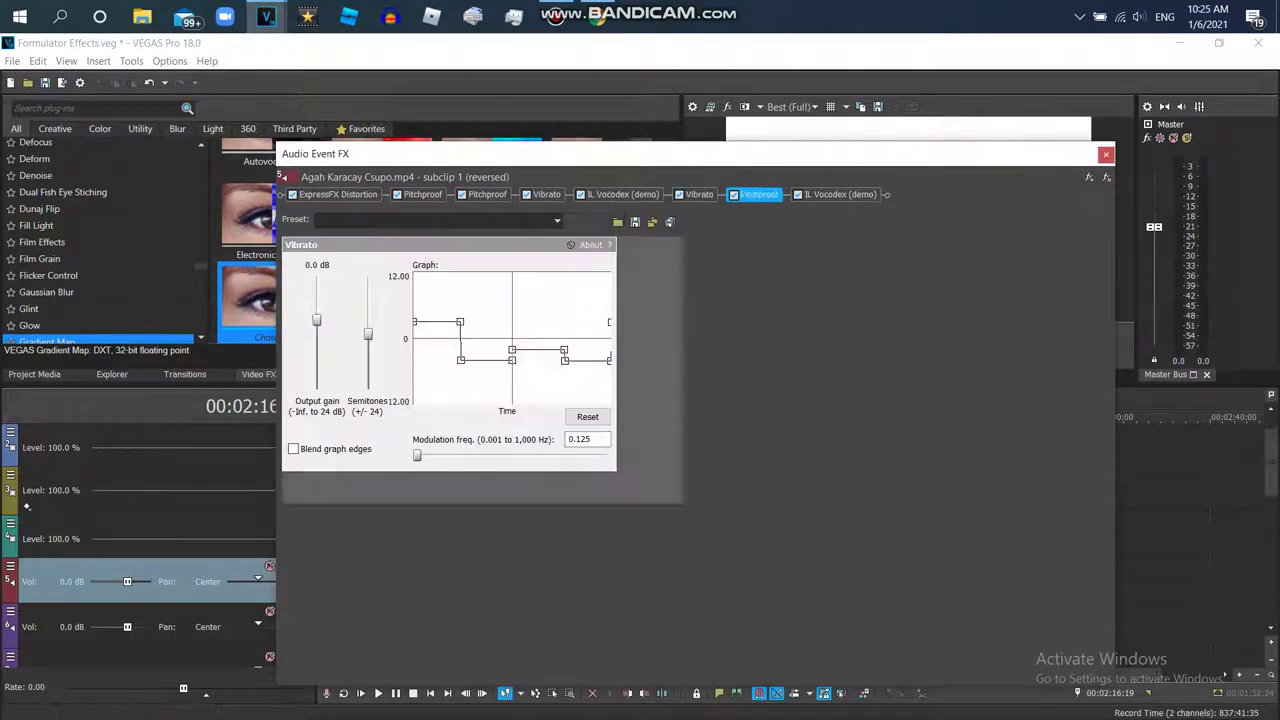
left_click(840, 194)
left_click(1106, 154)
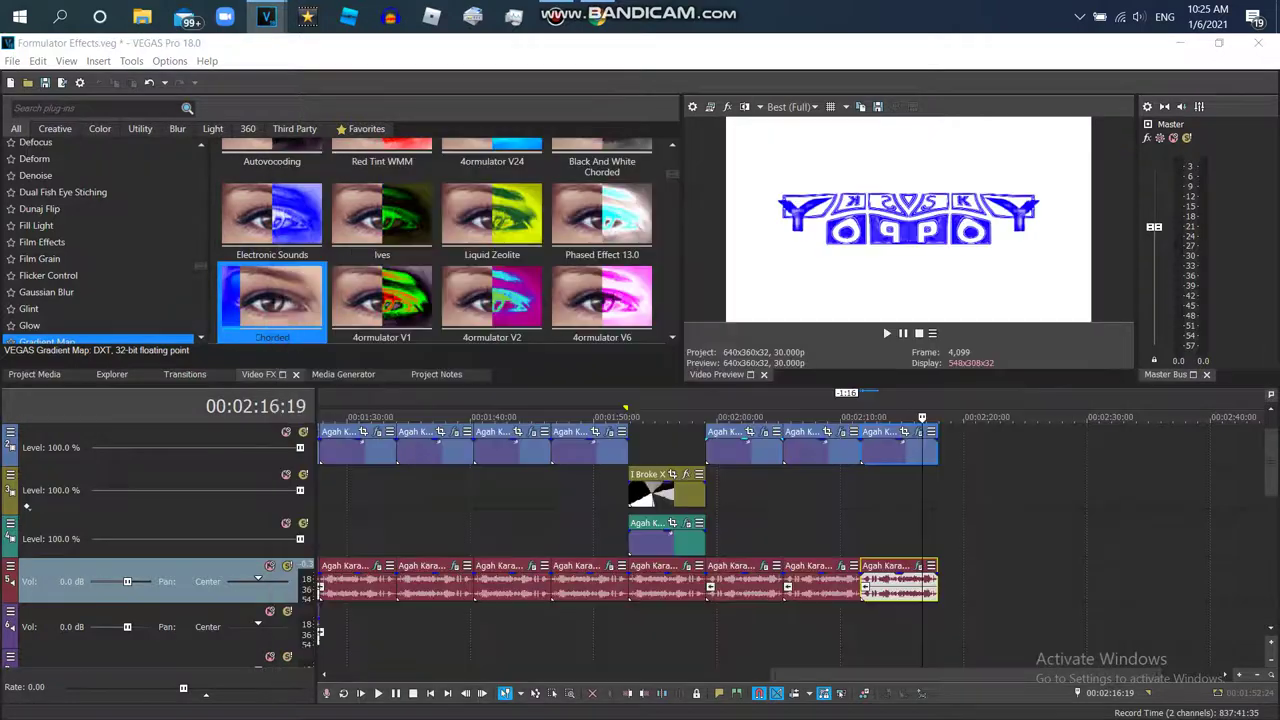
left_click(919, 333)
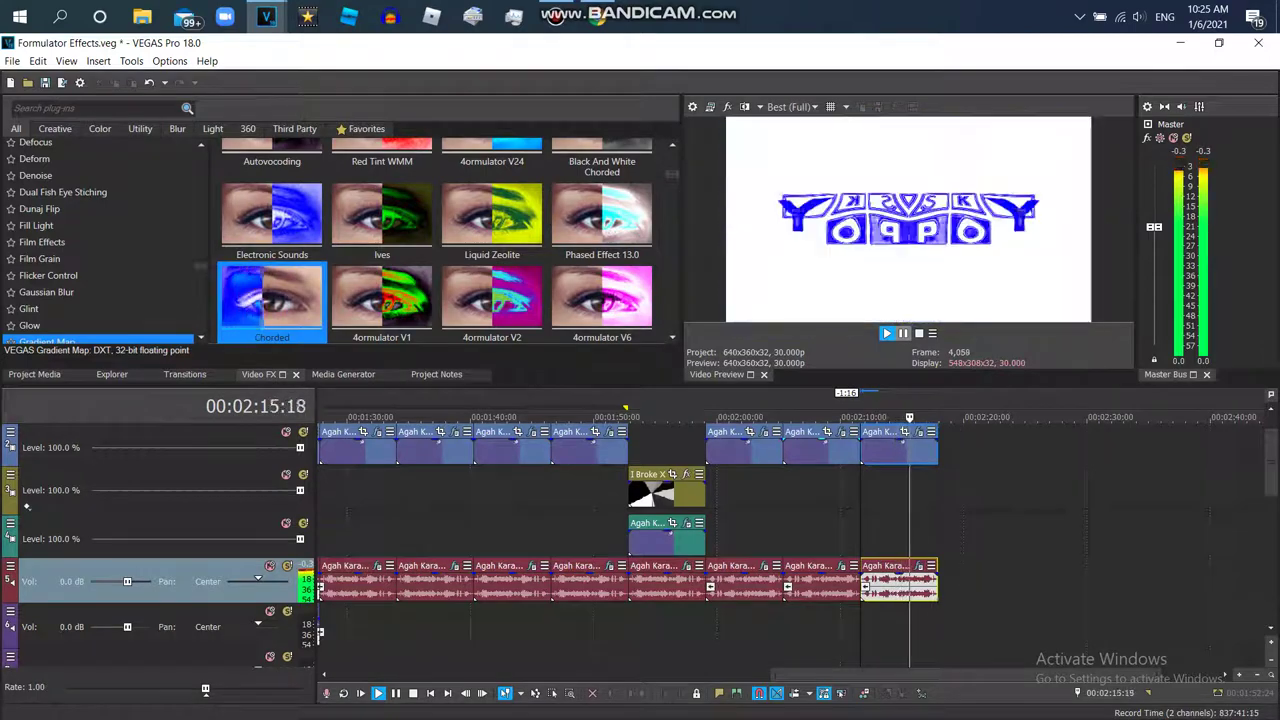
key("Return")
Switch to Chrome, play the Klasky csupo in formulator V23 video from the playlist, and rewind it to the start.
left_click(597, 16)
scroll(640, 440, "down", 4)
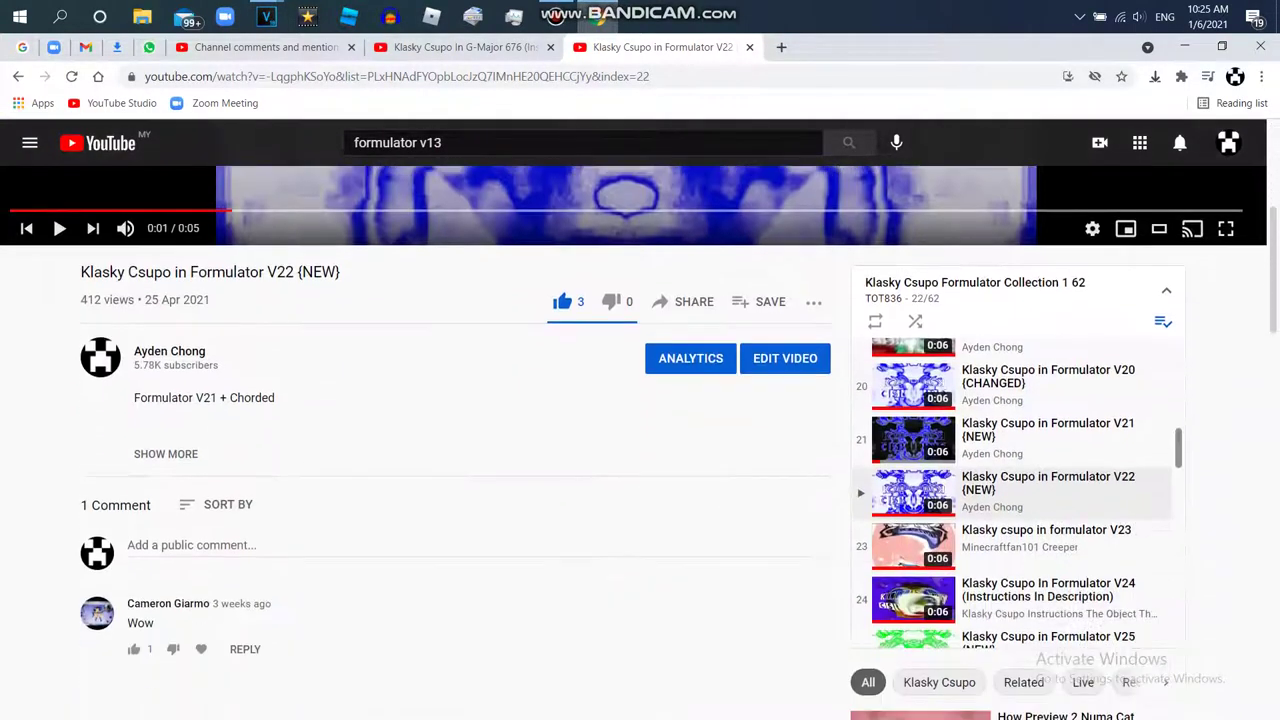
left_click(1040, 540)
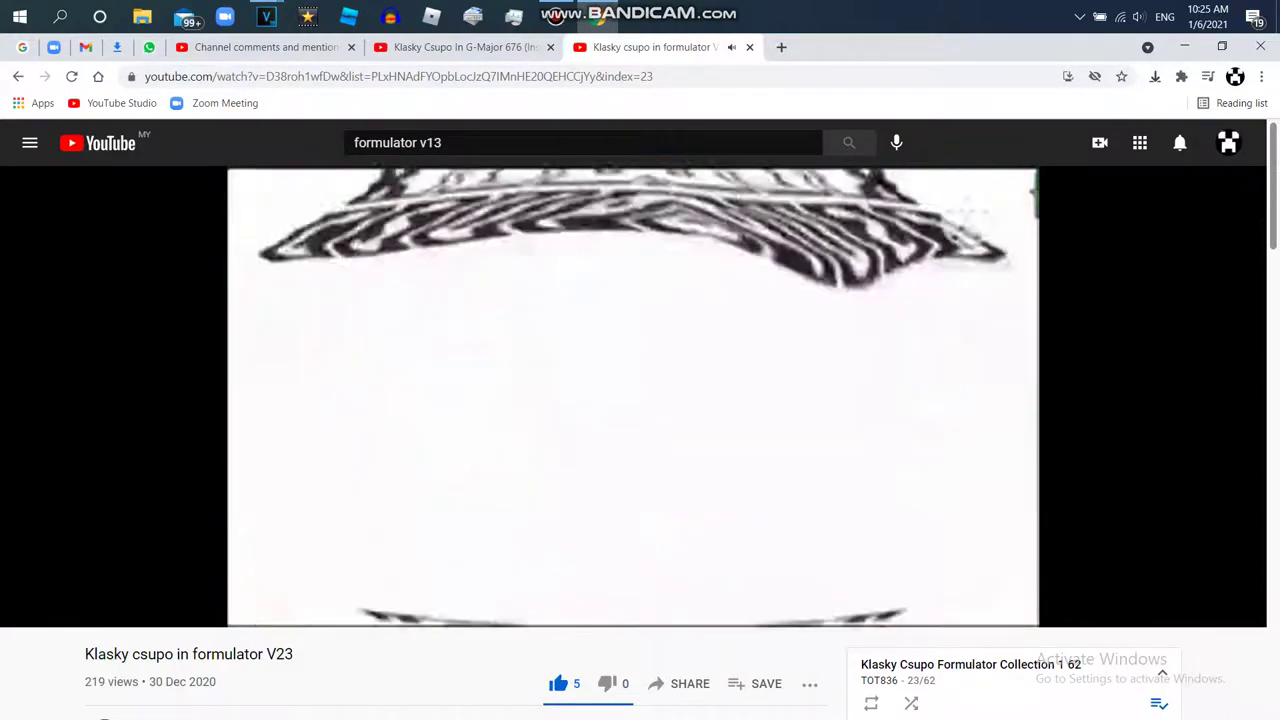
key("space")
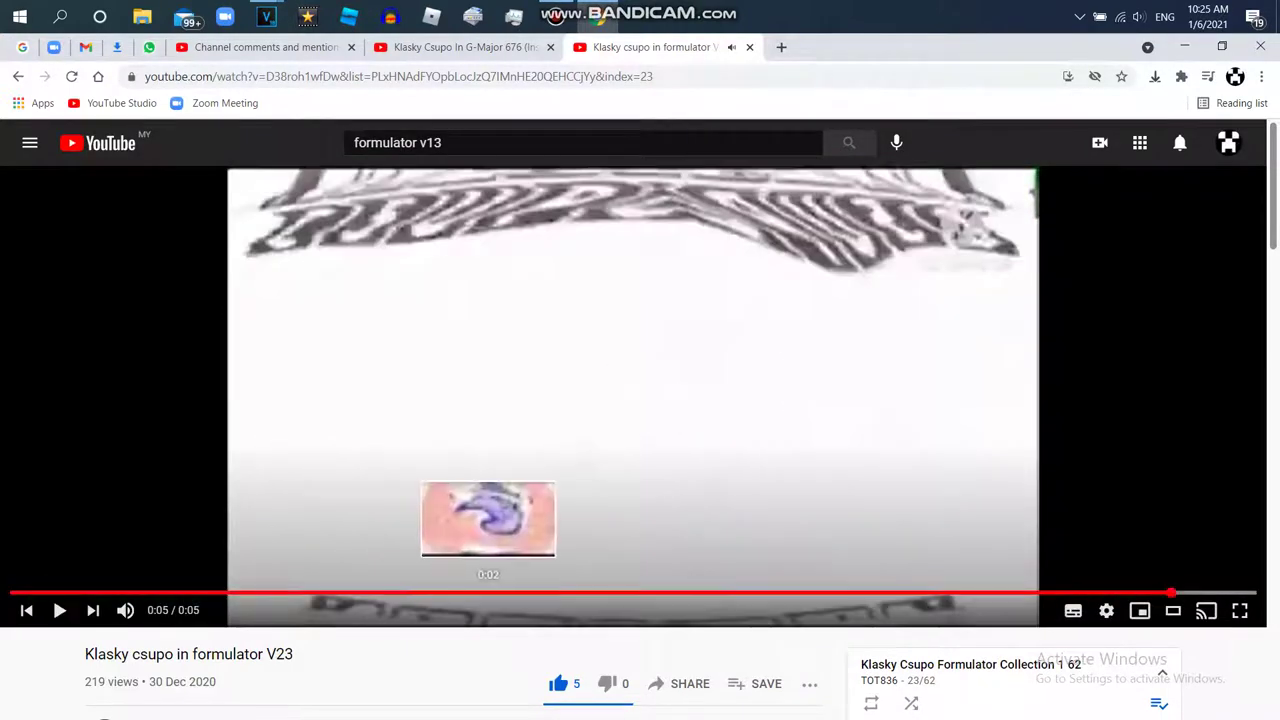
left_click(14, 593)
mouse_move(266, 17)
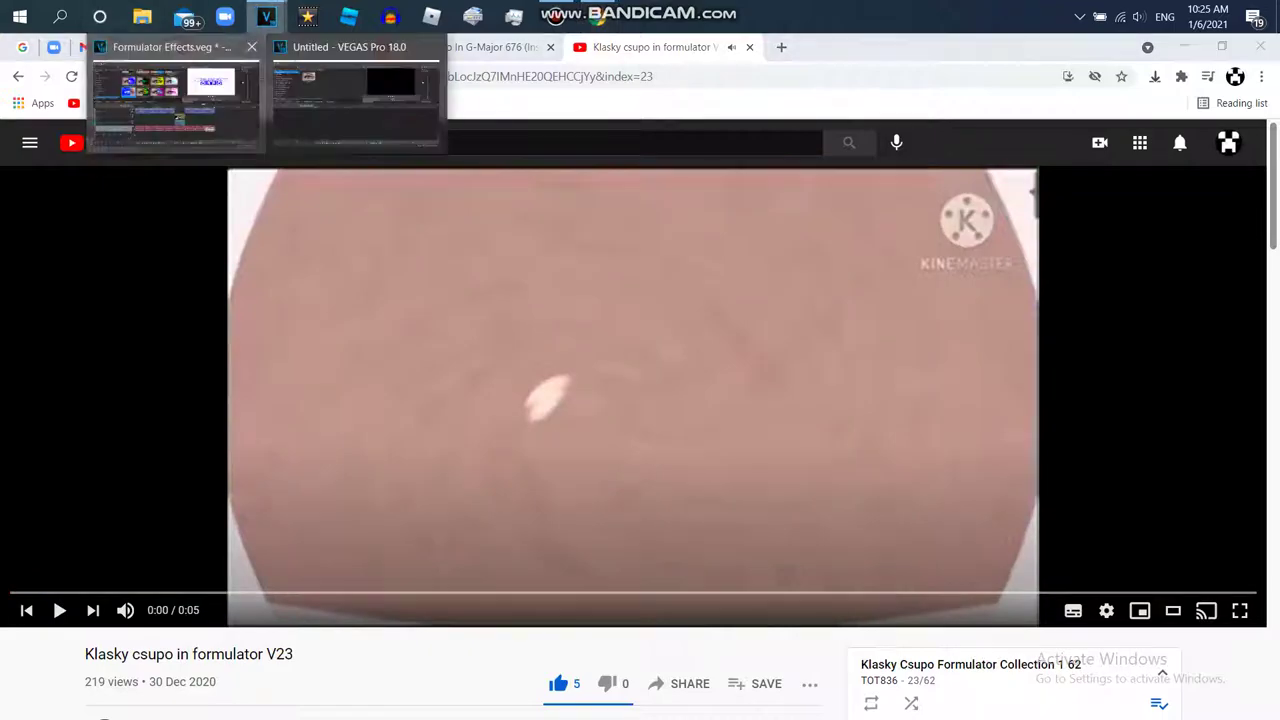
left_click(175, 100)
left_click(34, 374)
left_click_drag(160, 215, 946, 446)
left_click(948, 447)
Move the new clip's audio onto the existing red audio track and delete the emptied audio track.
left_click_drag(968, 490, 974, 658)
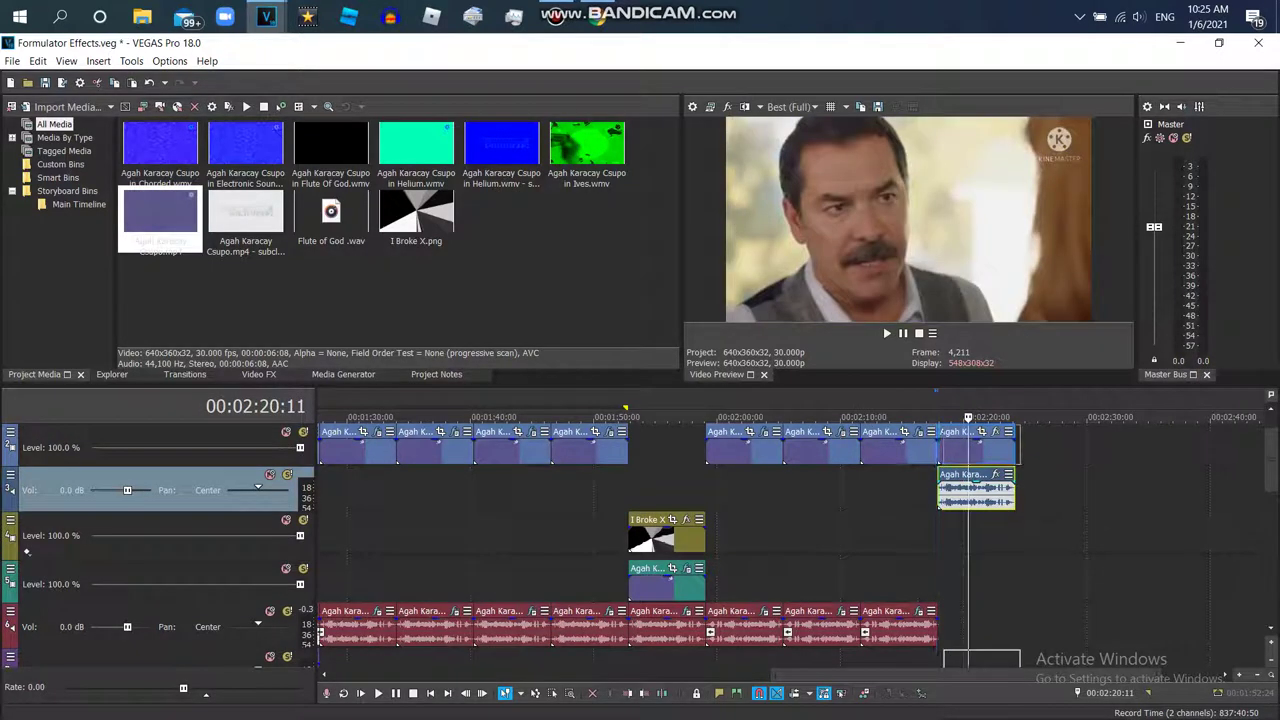
left_click_drag(962, 491, 962, 626)
right_click(946, 489)
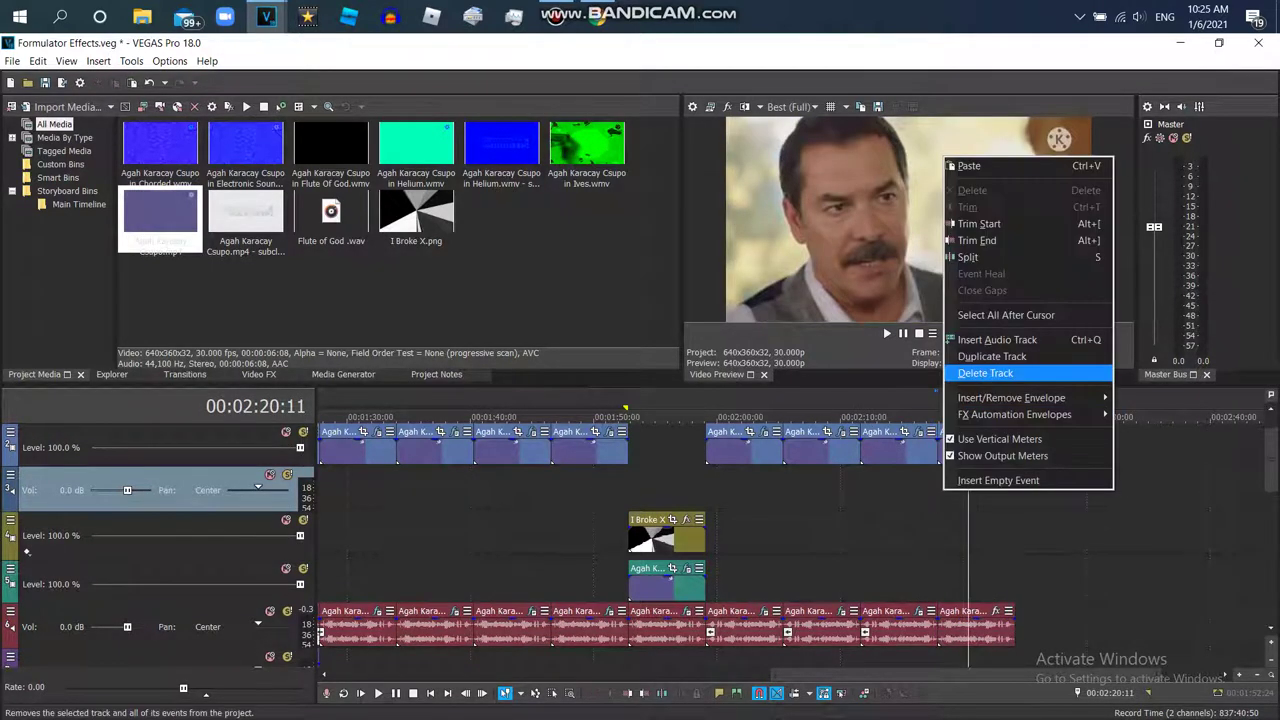
left_click(985, 373)
Reverse the audio of the newly added clip.
right_click(980, 585)
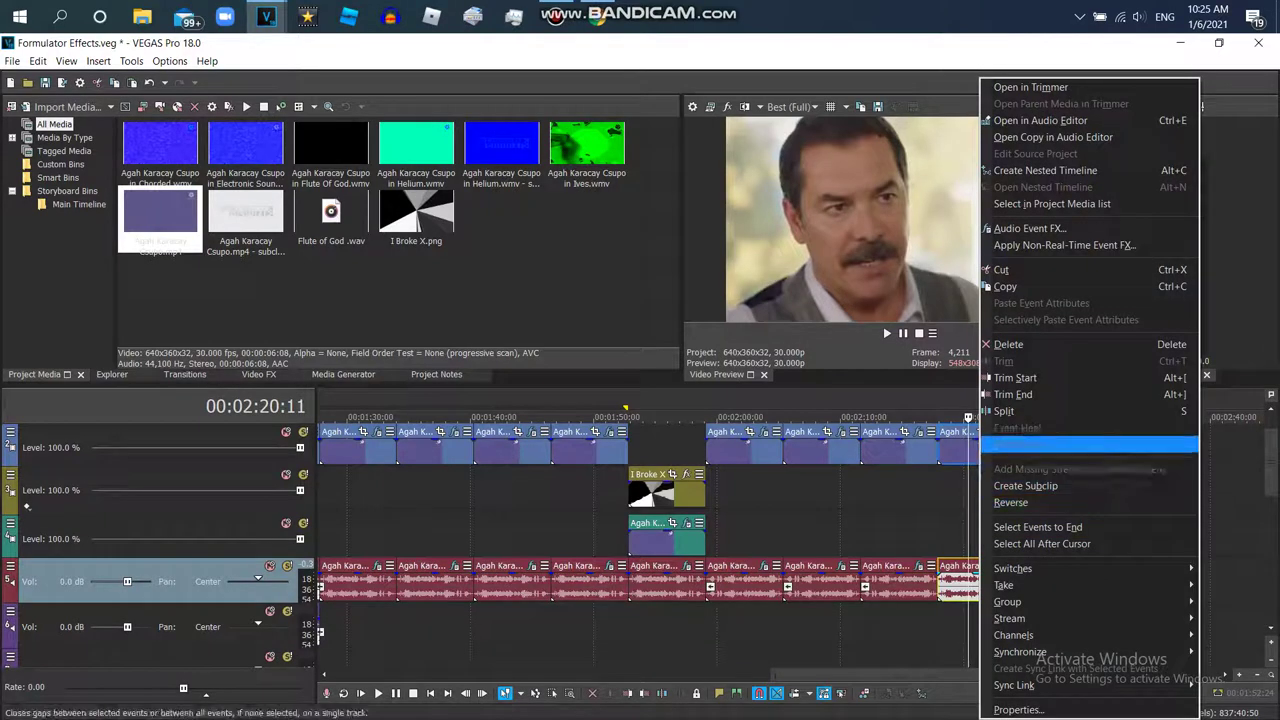
left_click(1010, 583)
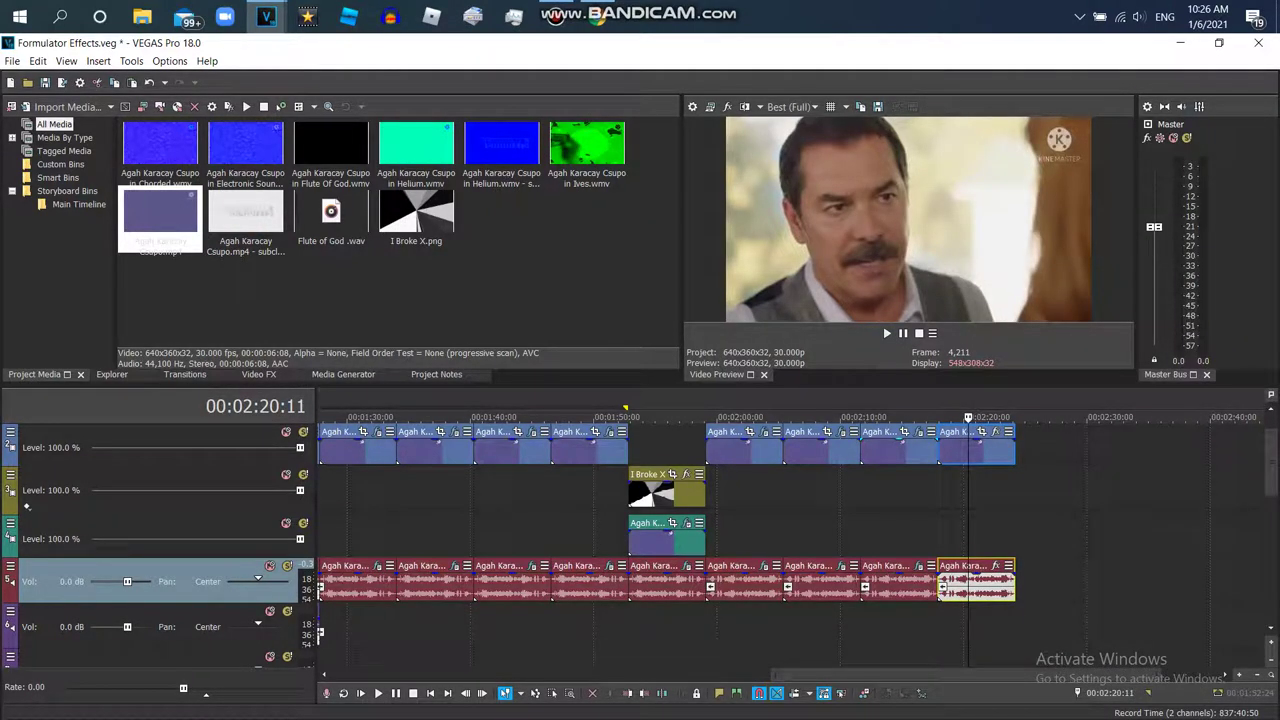
left_click(989, 585)
Remove the new clip's audio by moving it to an inserted audio track and deleting that track.
right_click(1069, 570)
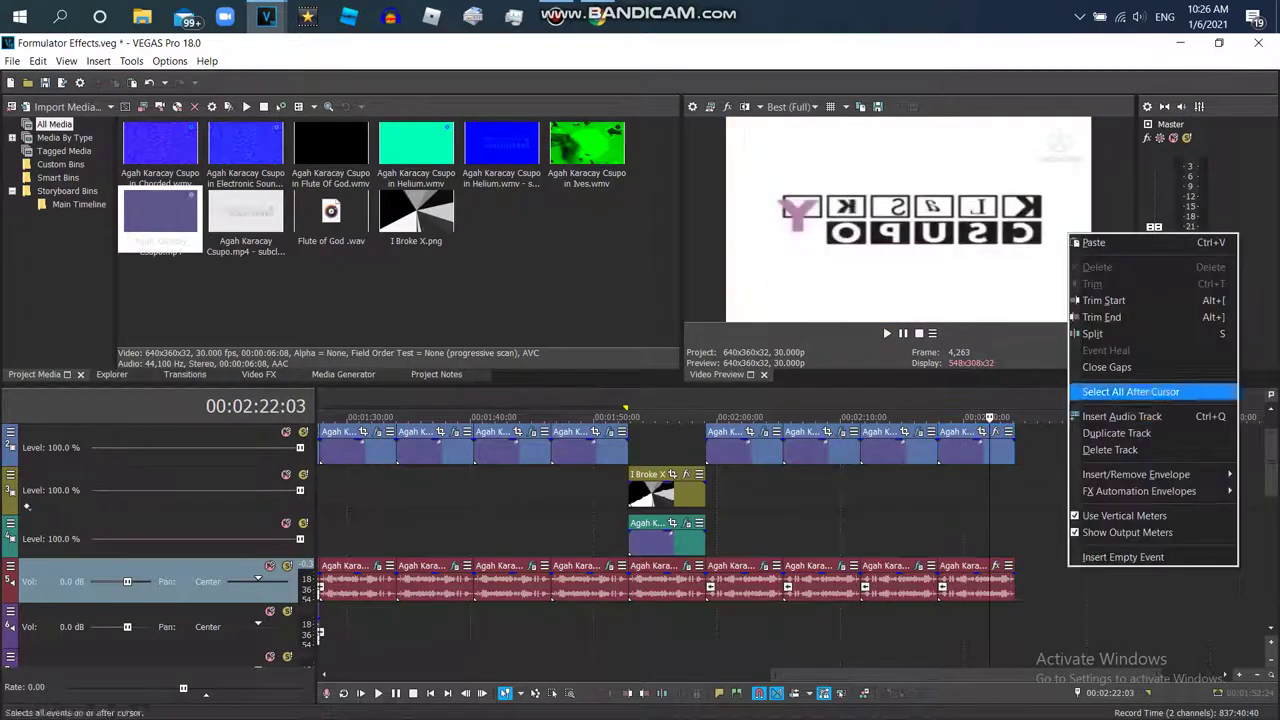
left_click(1118, 417)
left_click_drag(976, 629, 976, 586)
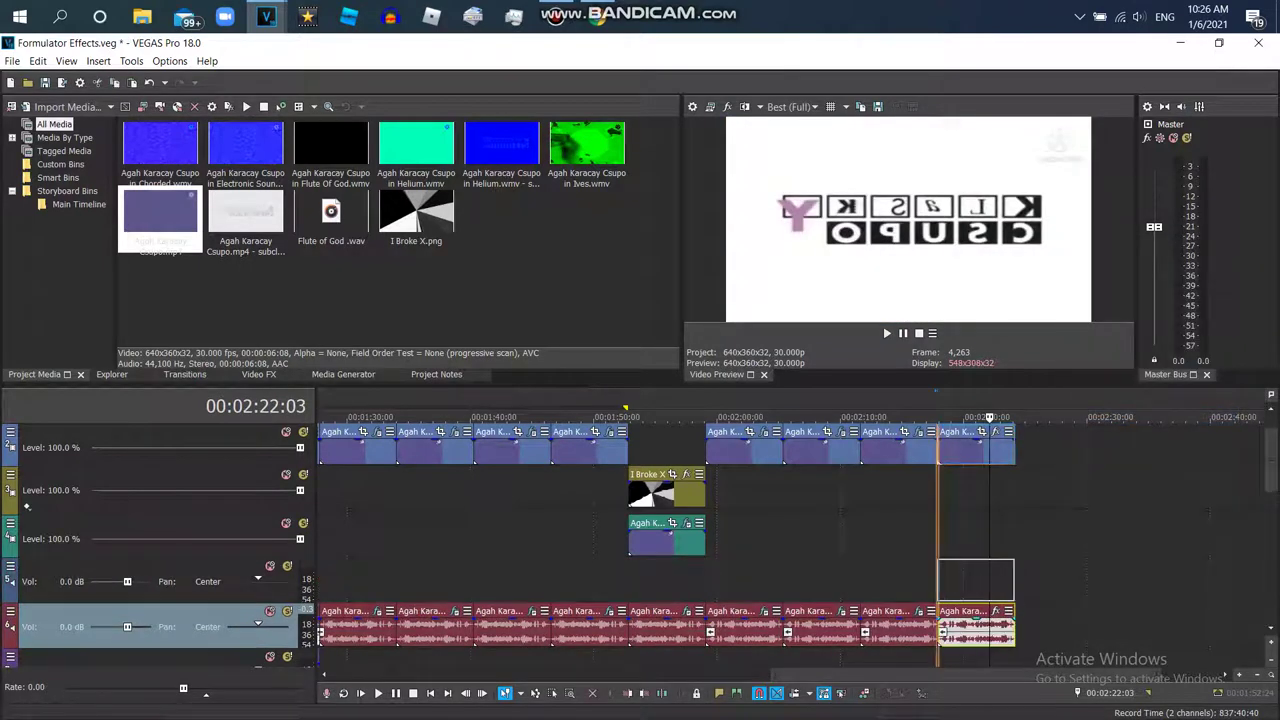
right_click(975, 583)
left_click(985, 467)
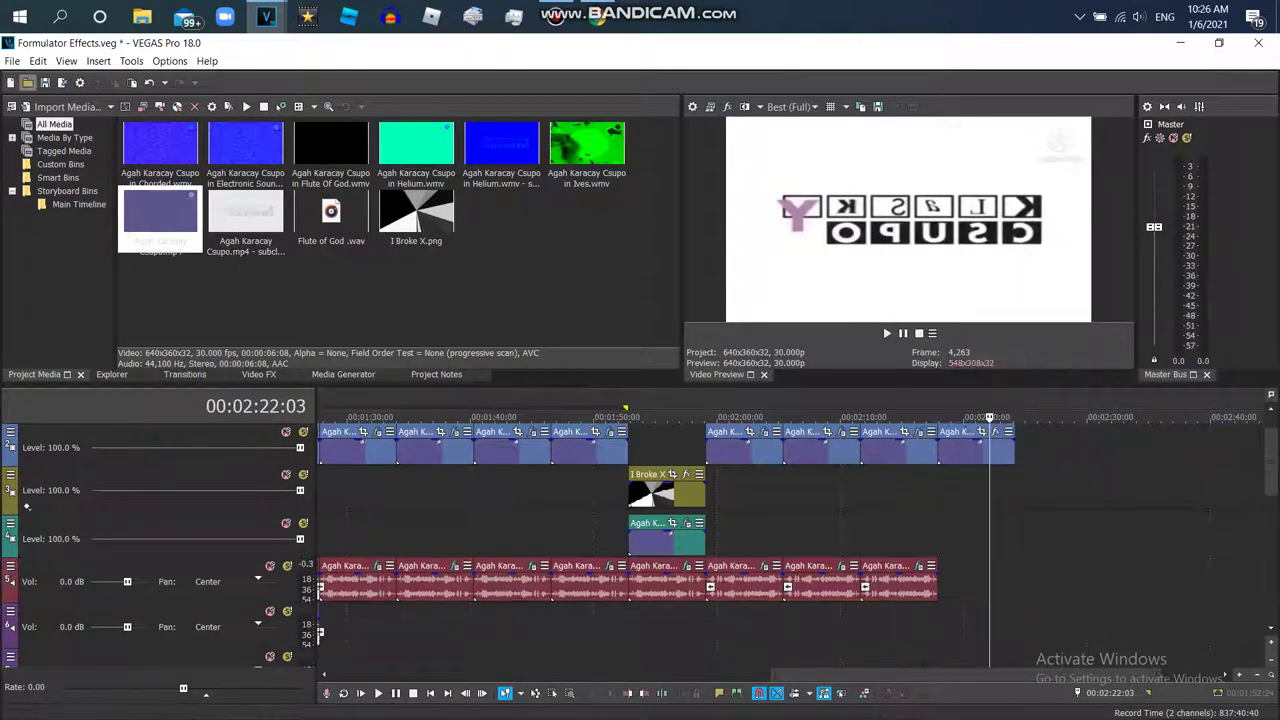
key("ctrl+o")
left_click(75, 244)
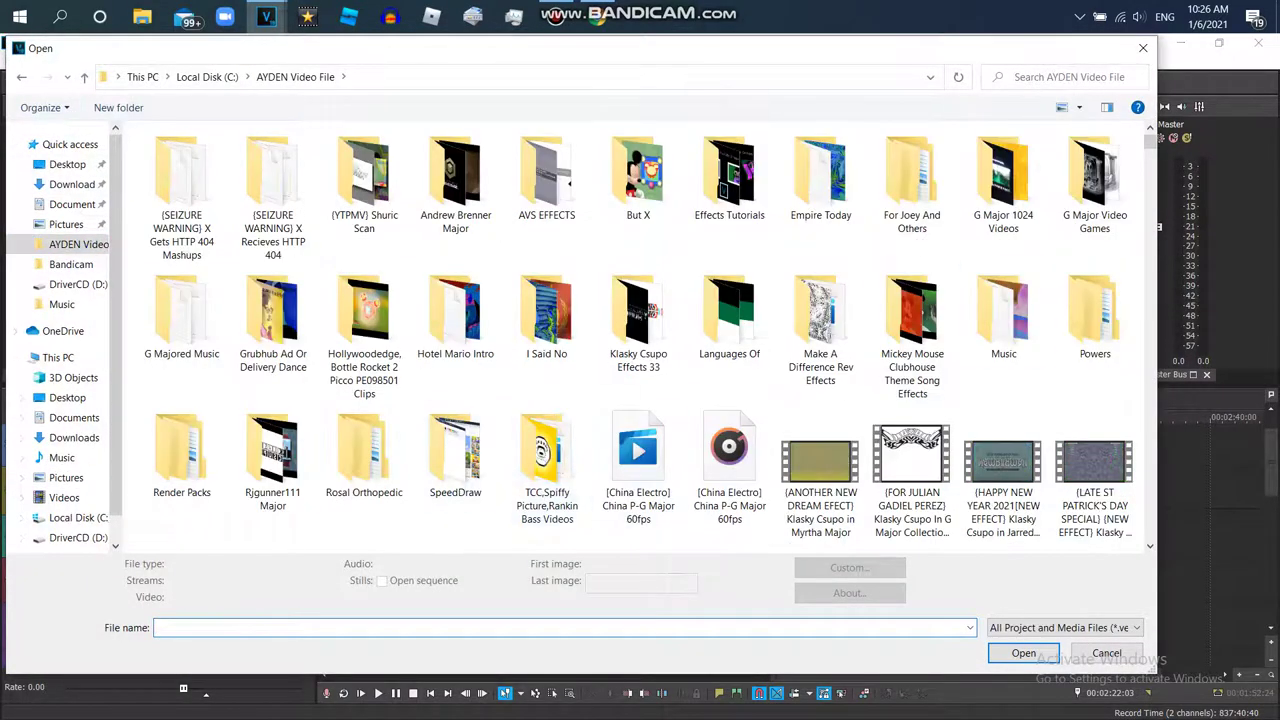
type("aga")
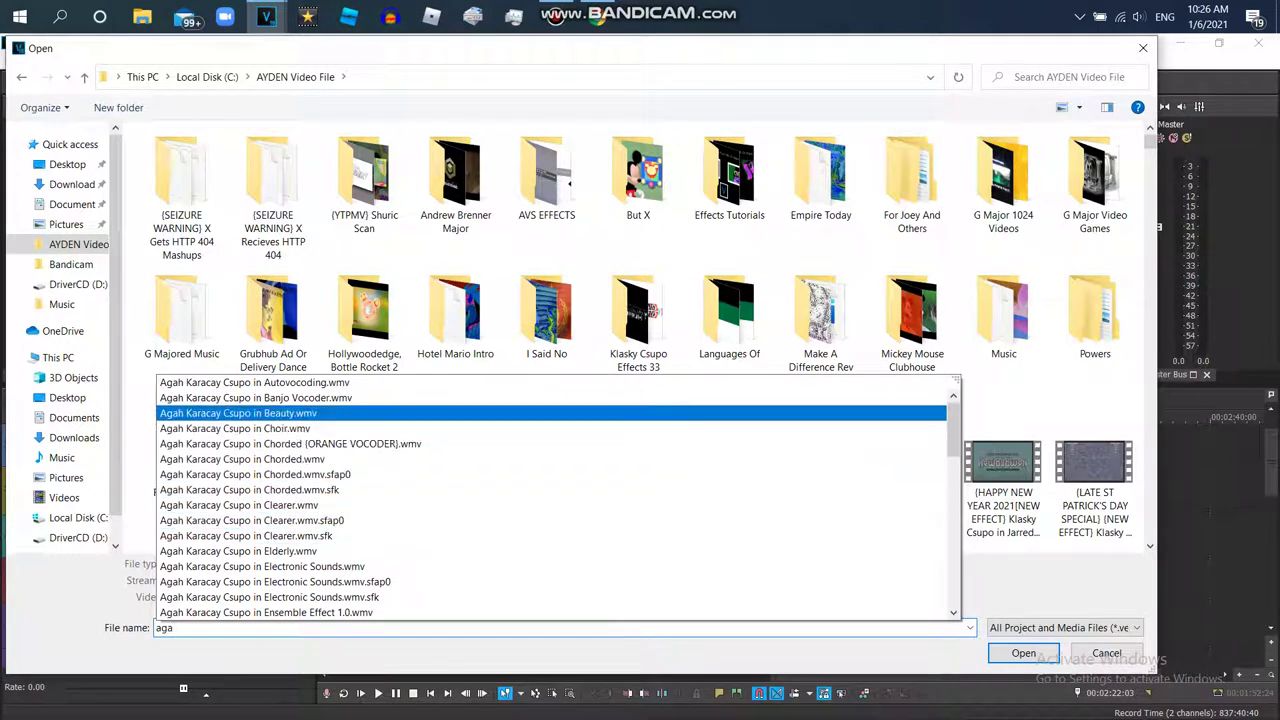
scroll(300, 435, "down", 10)
scroll(300, 443, "down", 3)
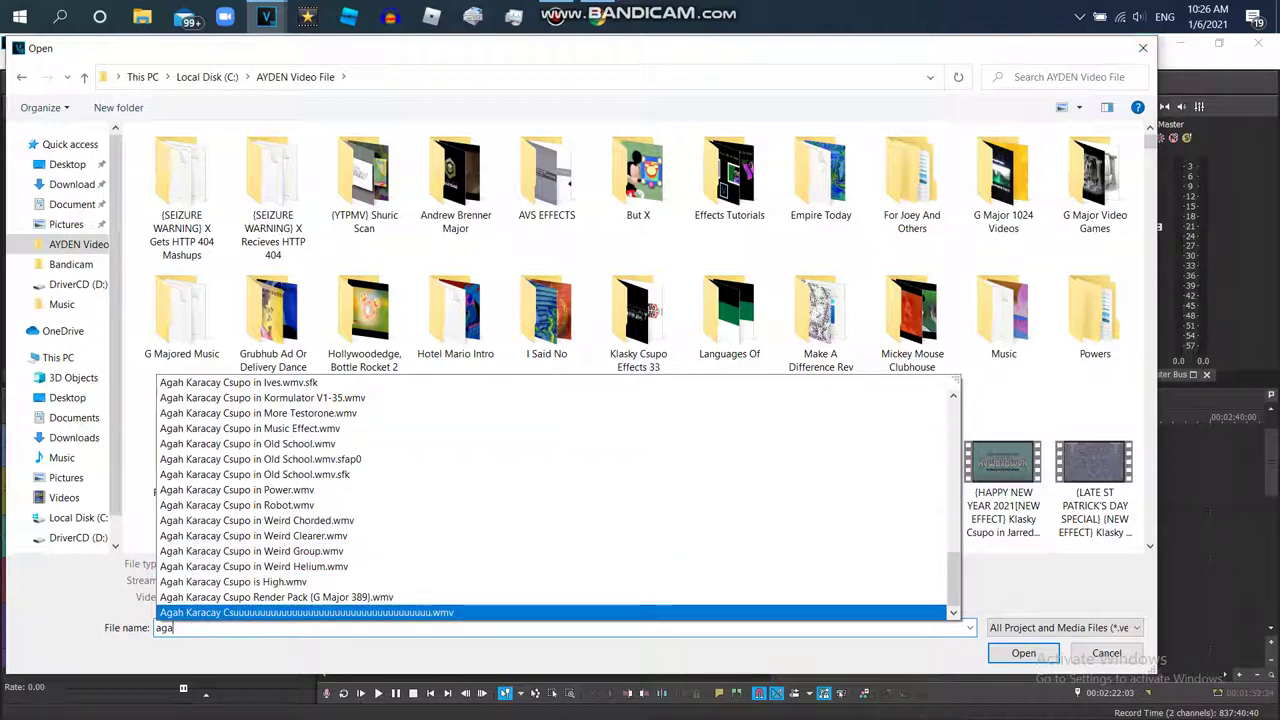
left_click(300, 612)
left_click(1023, 653)
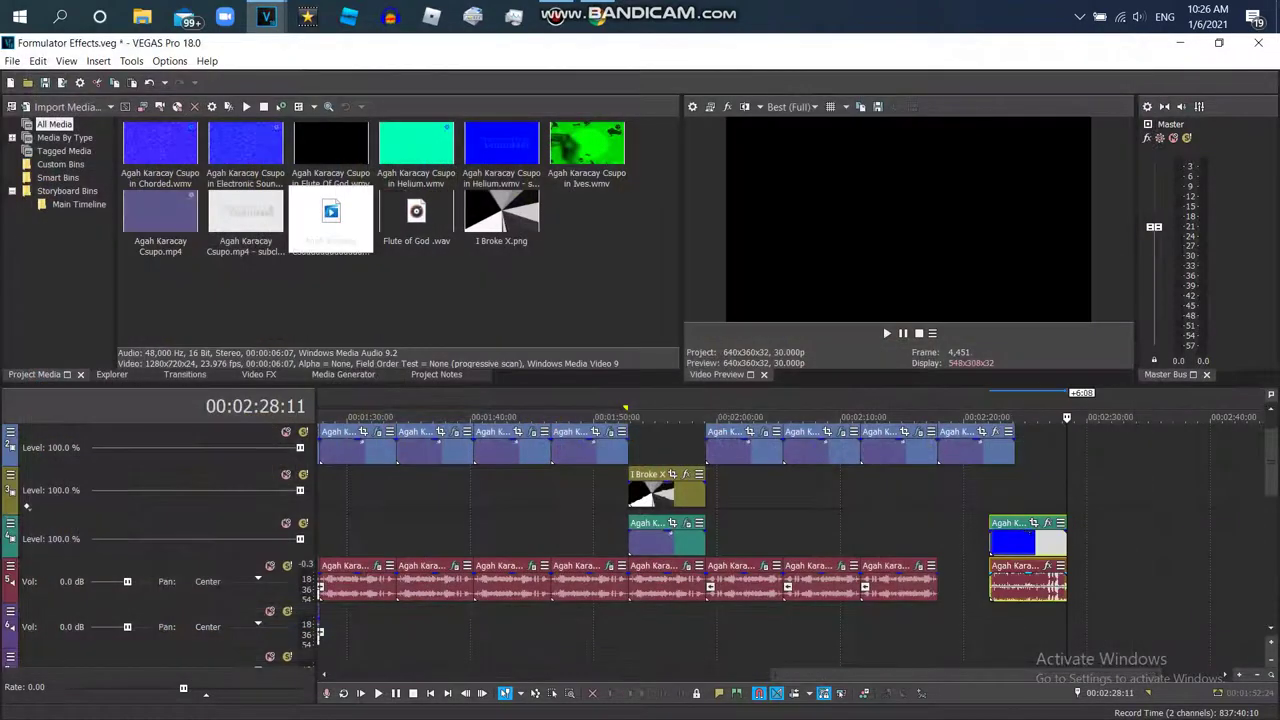
Align the imported clip with the last video clip, discard its video via a temporary track, and preview the remaining audio.
left_click_drag(990, 540, 975, 540)
right_click(886, 537)
left_click(940, 370)
left_click_drag(966, 583, 966, 540)
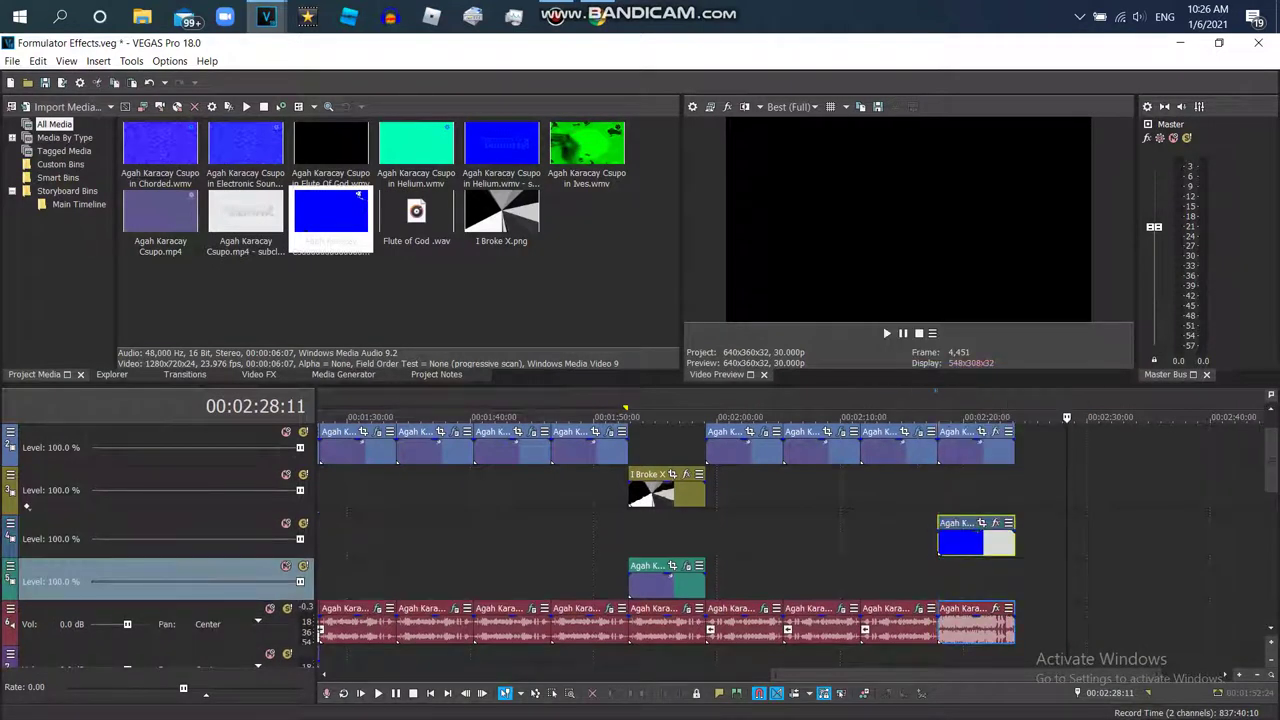
right_click(901, 532)
left_click(943, 399)
key("space")
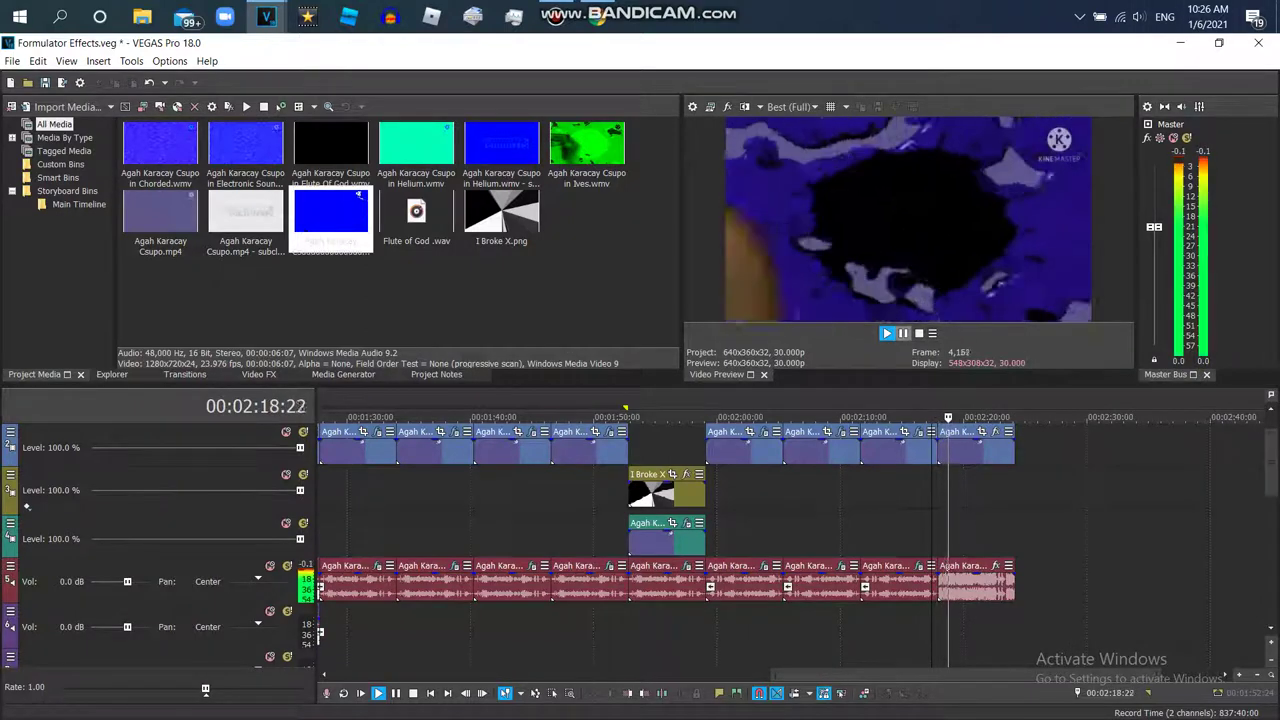
left_click(903, 333)
Set the imported audio event's time stretch method to élastique with Pro stretch attributes.
right_click(972, 584)
left_click(1008, 709)
left_click(650, 312)
left_click(650, 337)
left_click(650, 336)
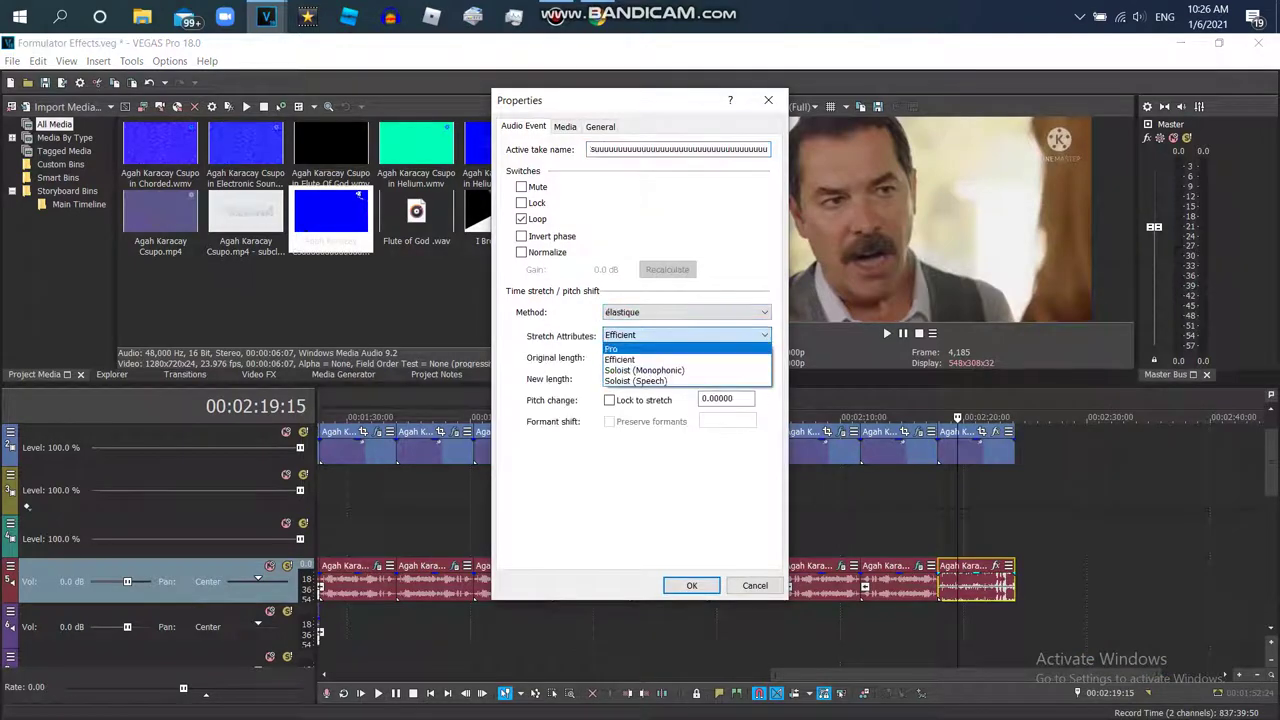
left_click(648, 348)
Look up the full pitch list in the formulator V23 video's comments in Chrome and set the audio event's pitch change to -20.
left_click(597, 17)
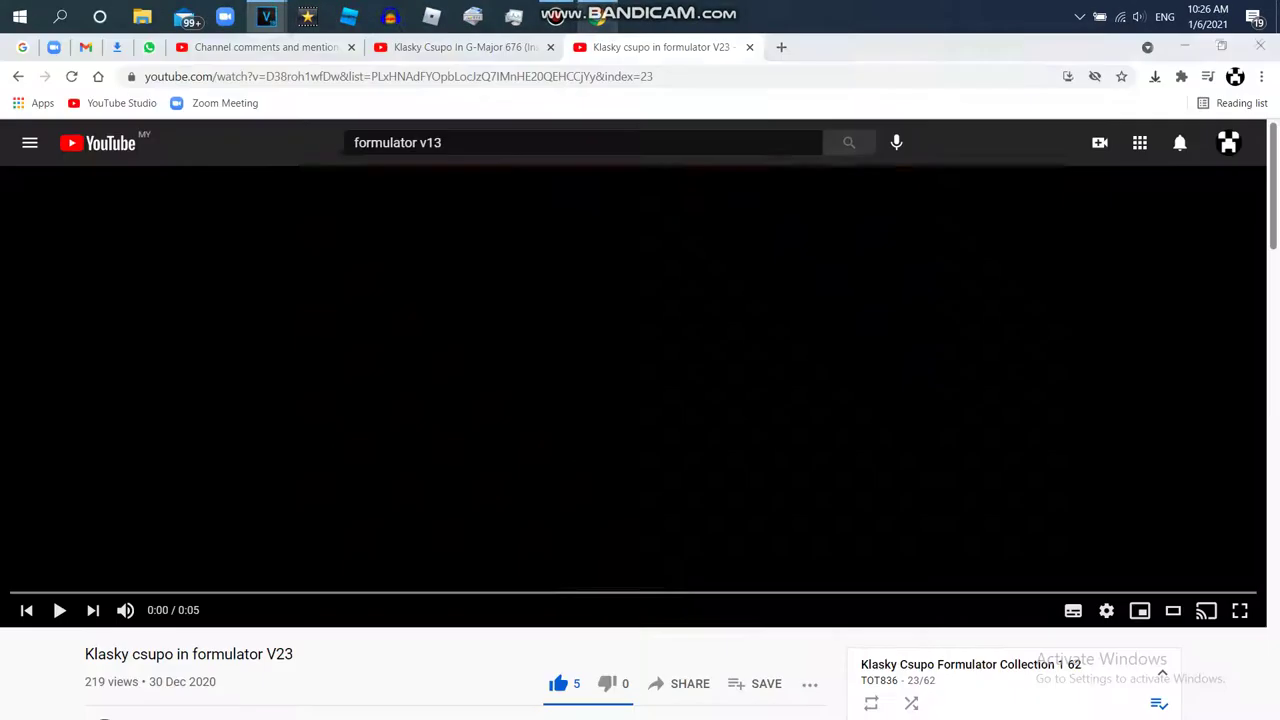
scroll(440, 400, "down", 6)
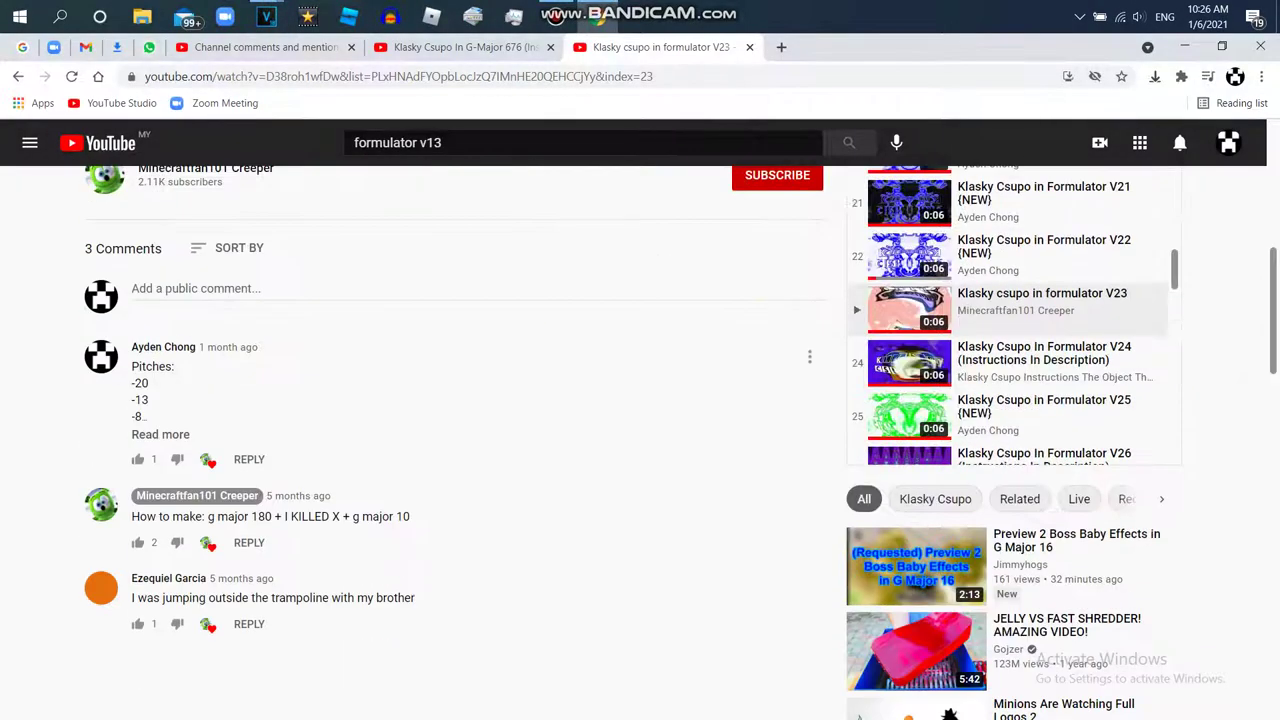
left_click(160, 434)
mouse_move(266, 16)
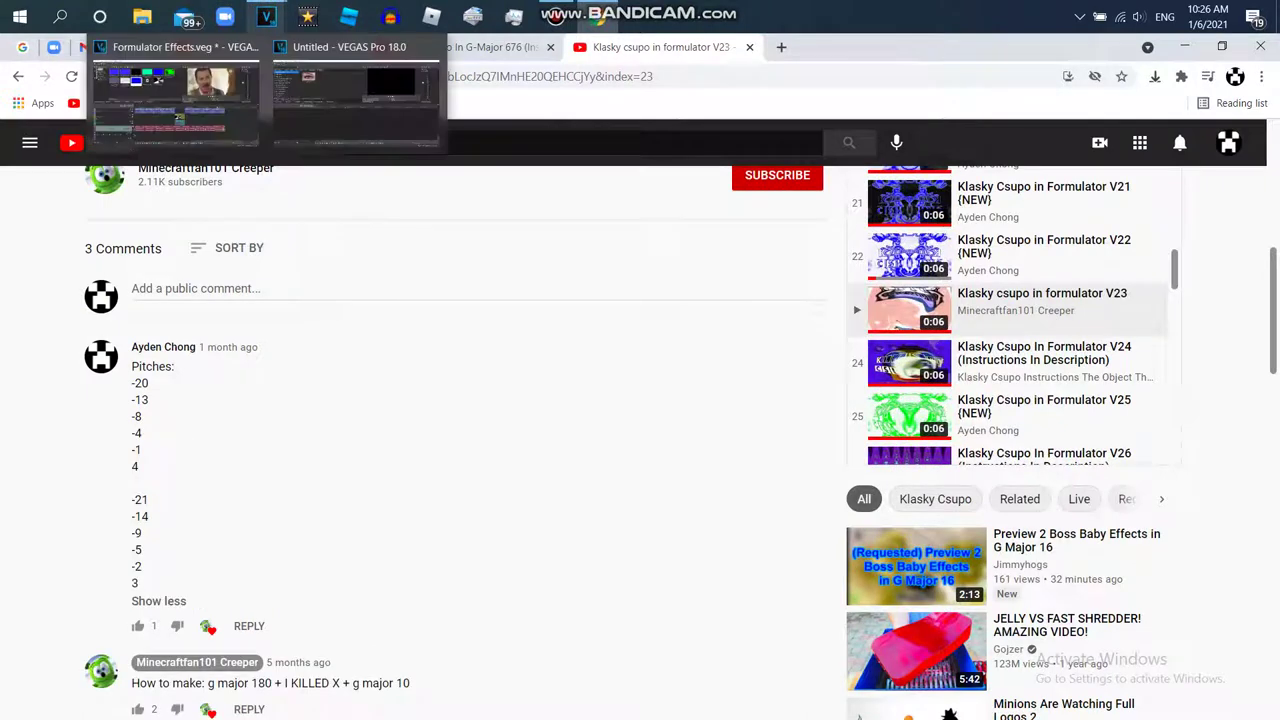
left_click(175, 90)
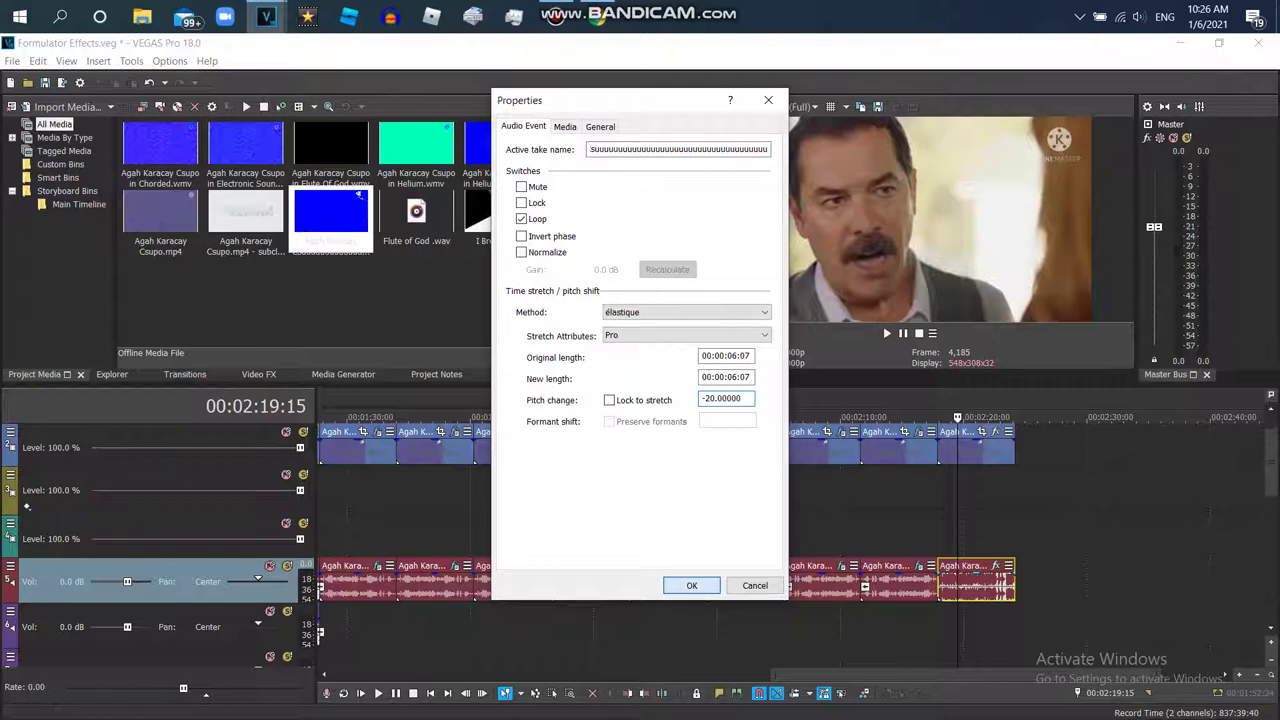
key("Return")
Copy the pitched audio event and paste it at its start time on the next audio track below.
right_click(974, 584)
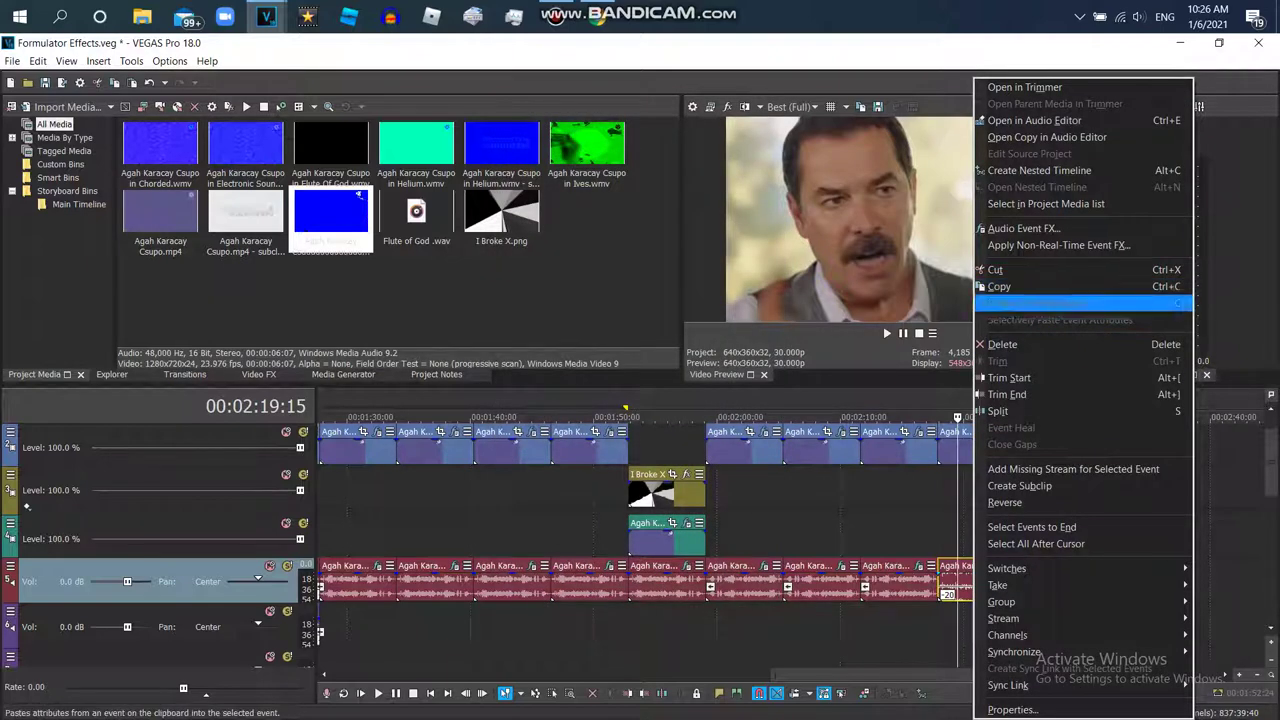
left_click(1000, 287)
left_click(939, 588)
right_click(976, 631)
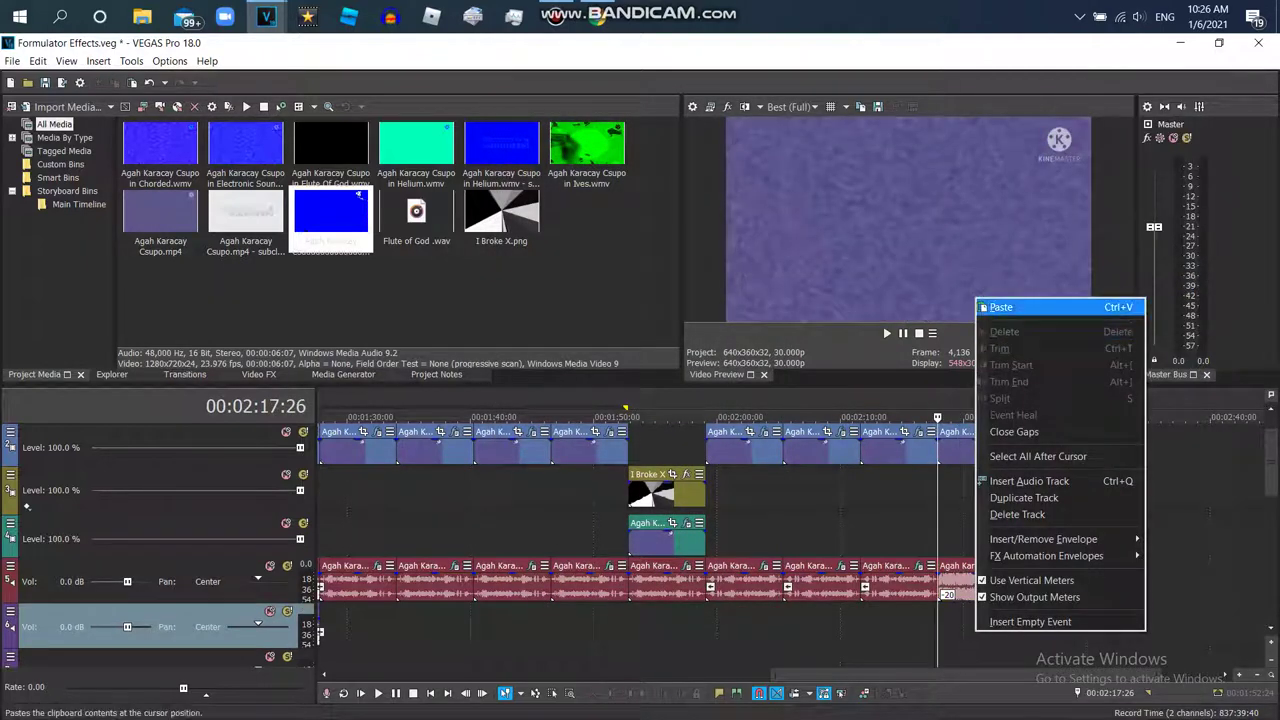
left_click(1001, 307)
Check the comment's pitch list in Chrome and set the pitch change of the pasted audio event on track 6 to -13.
scroll(968, 520, "down", 3)
right_click(958, 448)
left_click(997, 709)
key("alt+Tab")
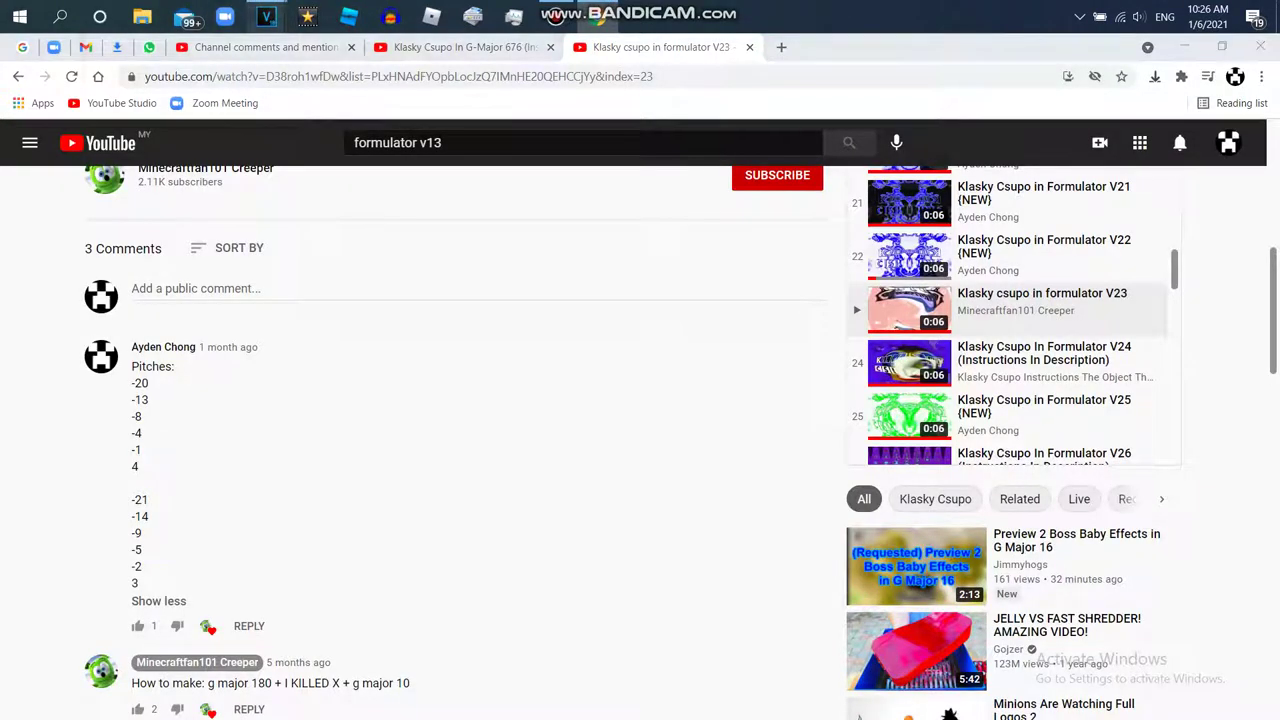
key("alt+Tab")
left_click(722, 399)
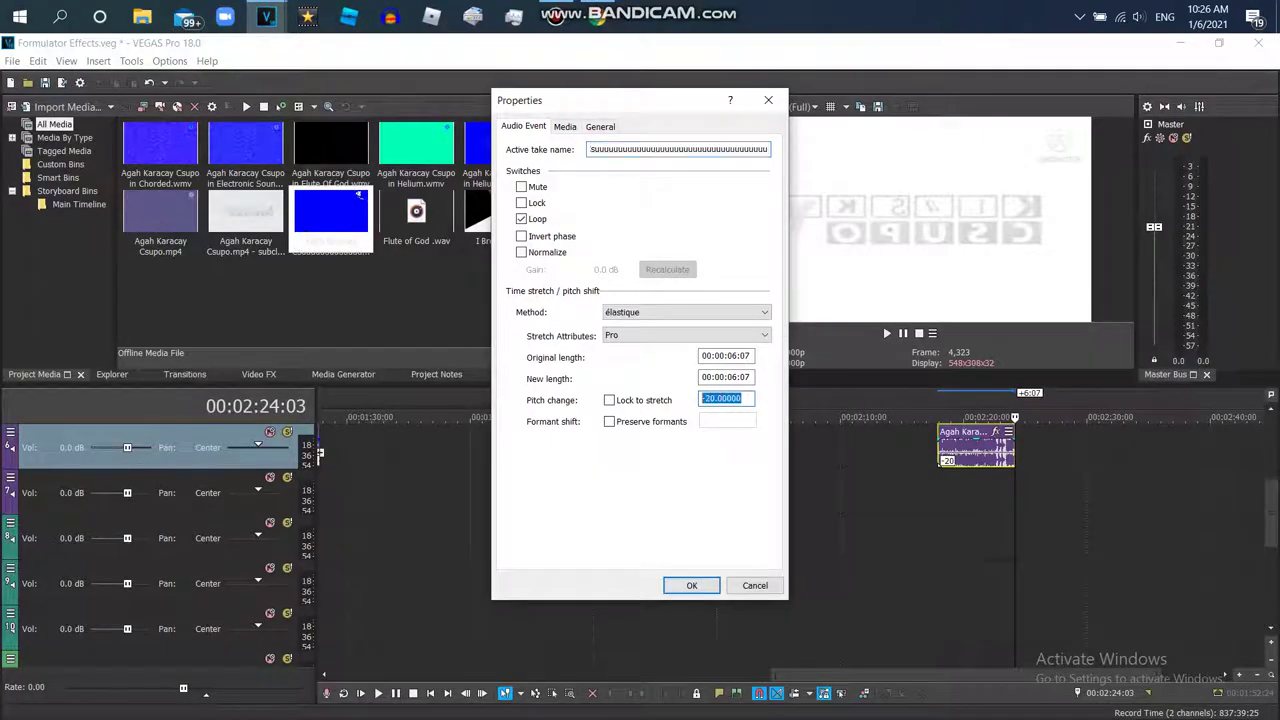
key("Return")
Paste the audio event on track 7 at the stack's start time and, following the Chrome pitch list, set its pitch change to -8.
left_click(940, 450)
right_click(961, 493)
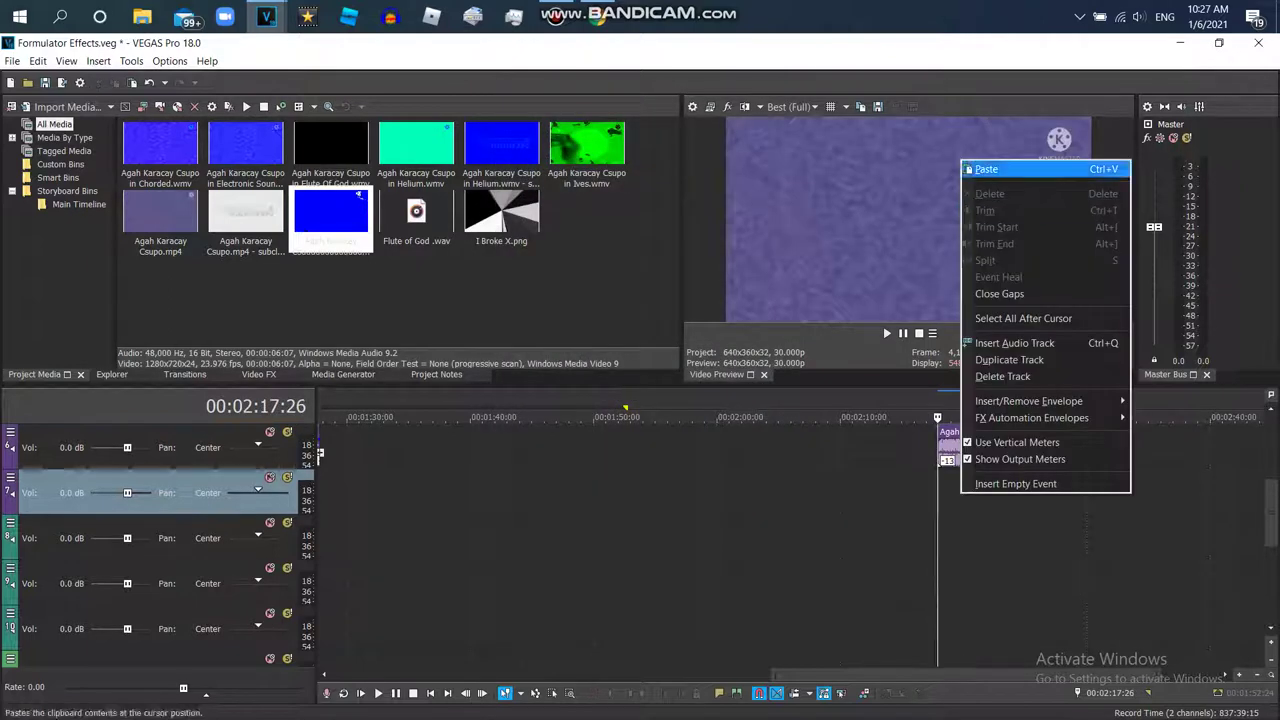
left_click(986, 169)
right_click(976, 492)
left_click(1030, 709)
left_click(597, 16)
left_click(267, 16)
left_click(172, 92)
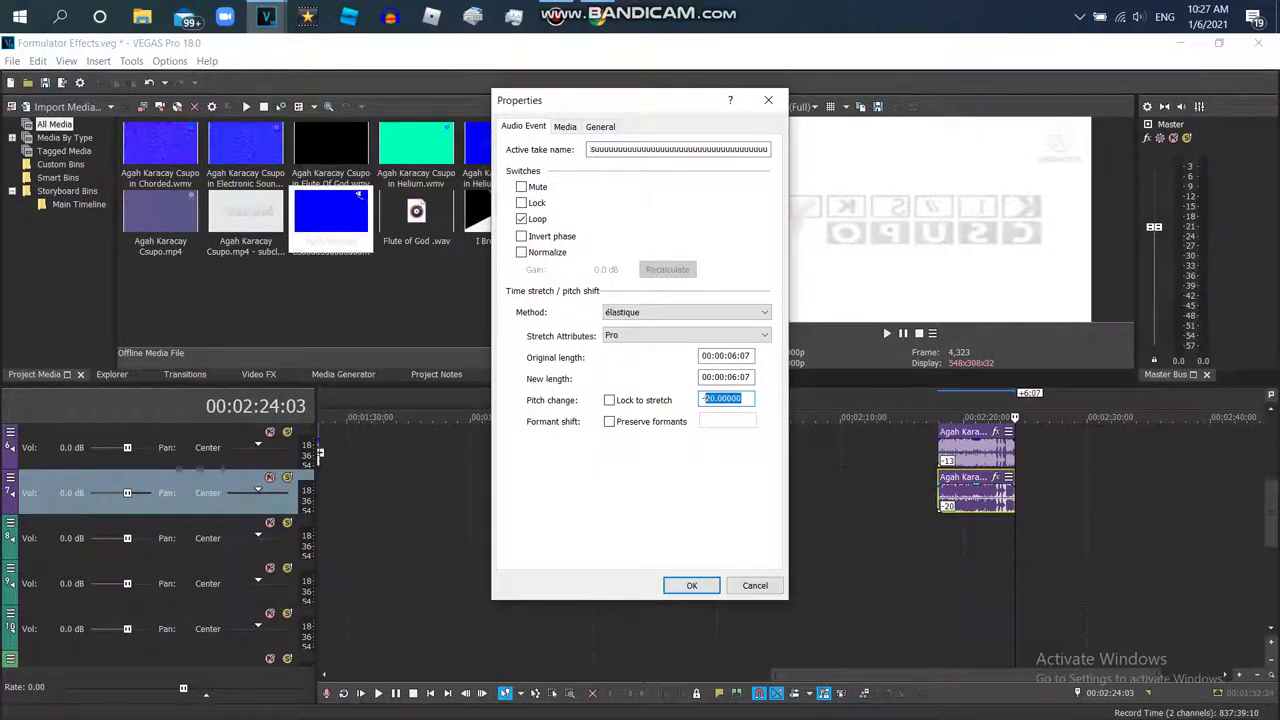
left_click(691, 586)
Paste a copy on track 8, align it with the events above, and set its pitch change to -4 per the Chrome list.
right_click(954, 537)
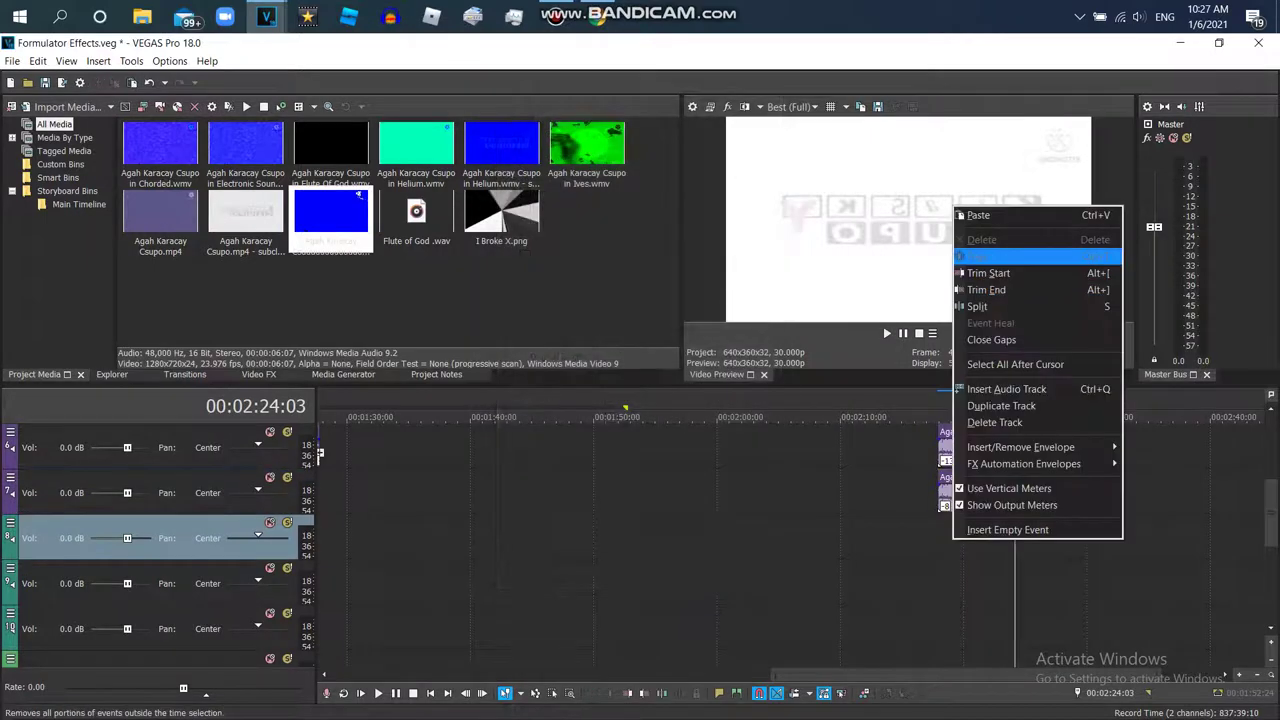
left_click(984, 215)
left_click_drag(1054, 541, 960, 541)
right_click(980, 541)
left_click(1013, 709)
right_click(960, 541)
left_click(995, 709)
left_click(597, 16)
key("alt+Tab")
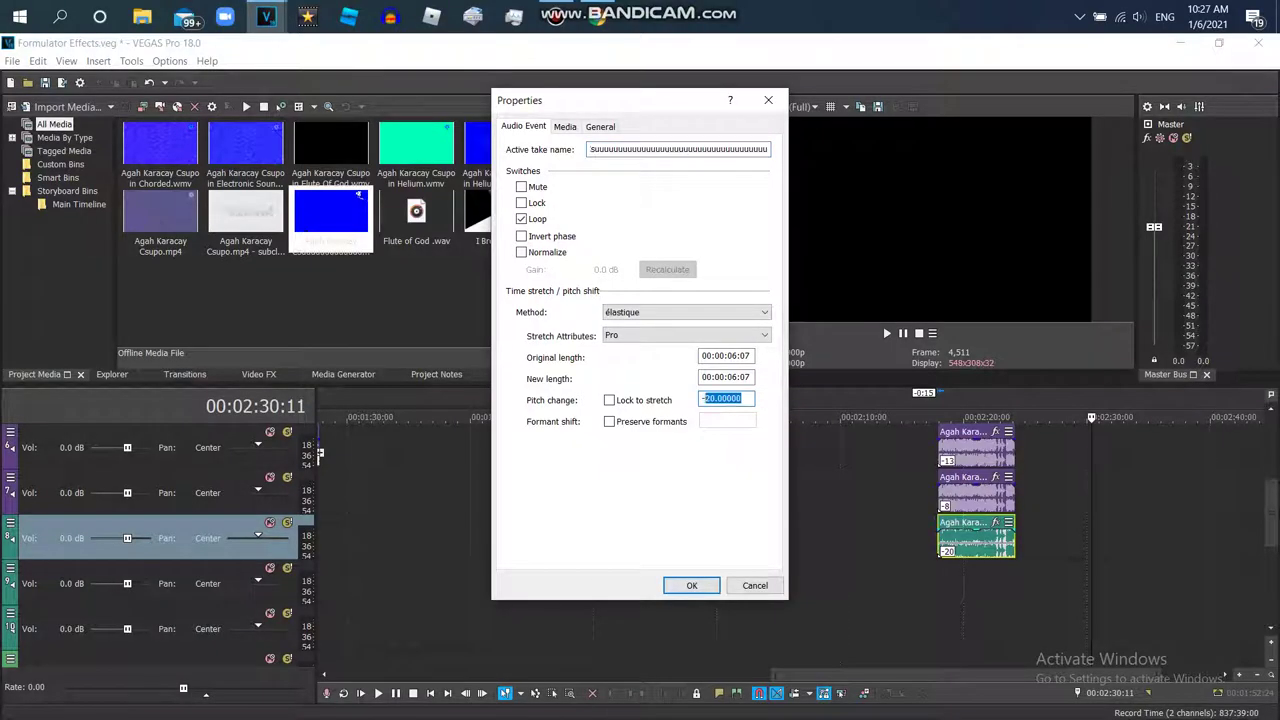
key("Return")
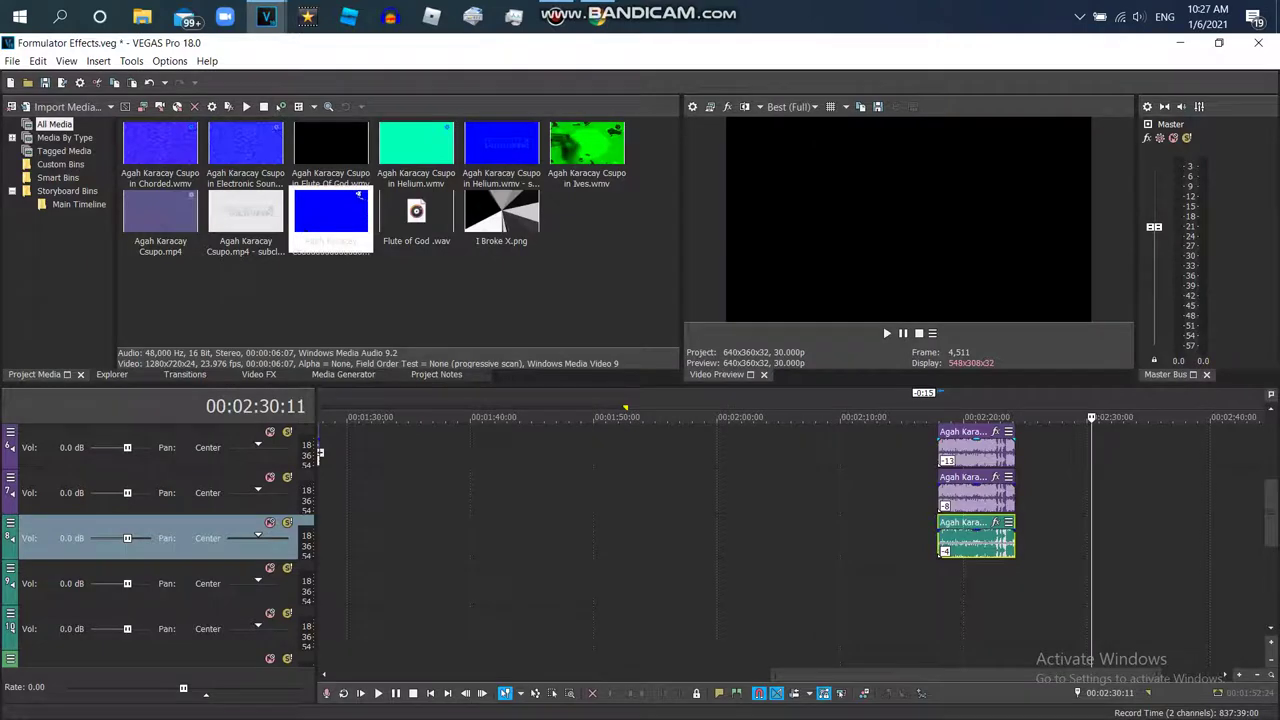
Paste the audio event on track 9 at the stack's start time and set its pitch change to -1.
left_click(940, 581)
right_click(972, 580)
left_click(998, 257)
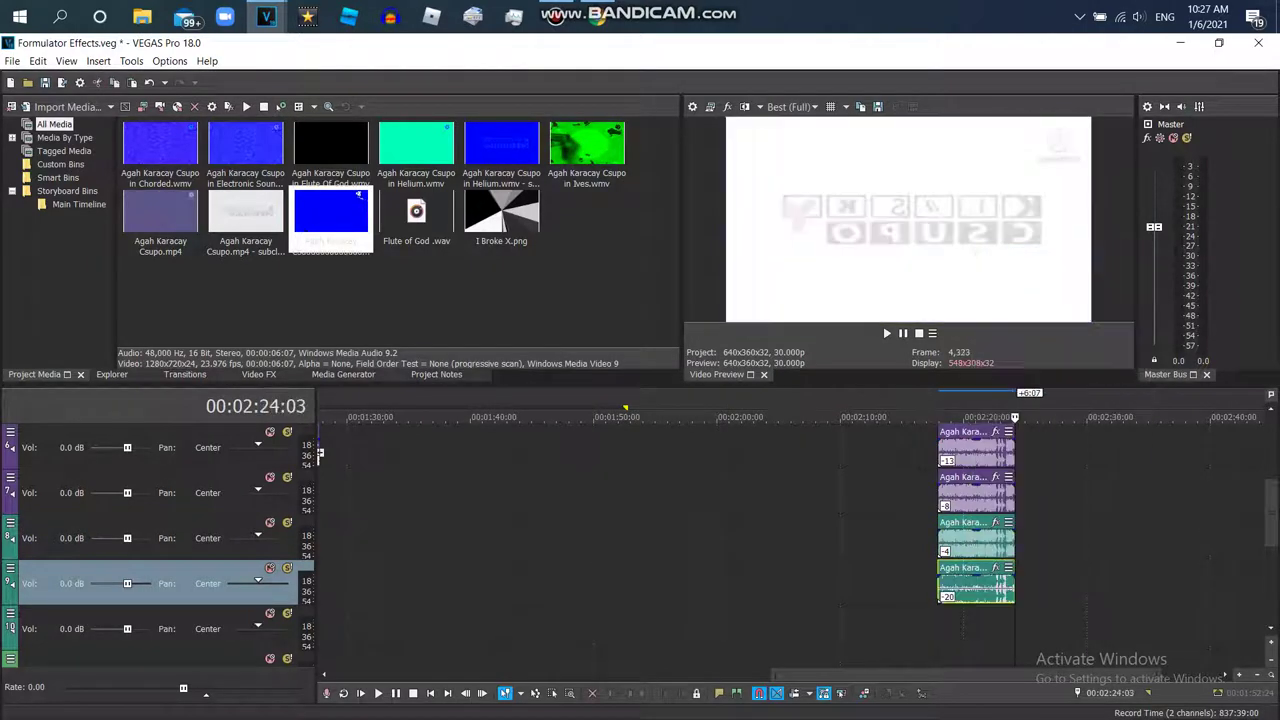
right_click(965, 583)
left_click(1000, 705)
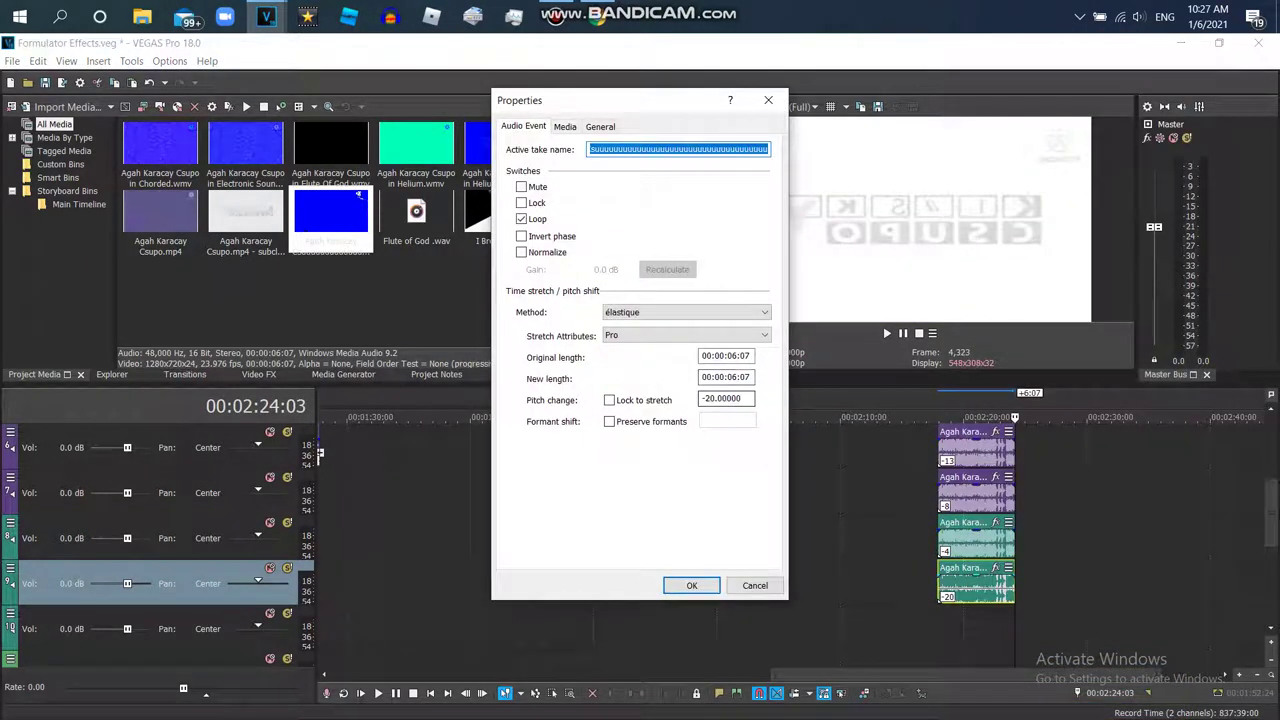
key("Return")
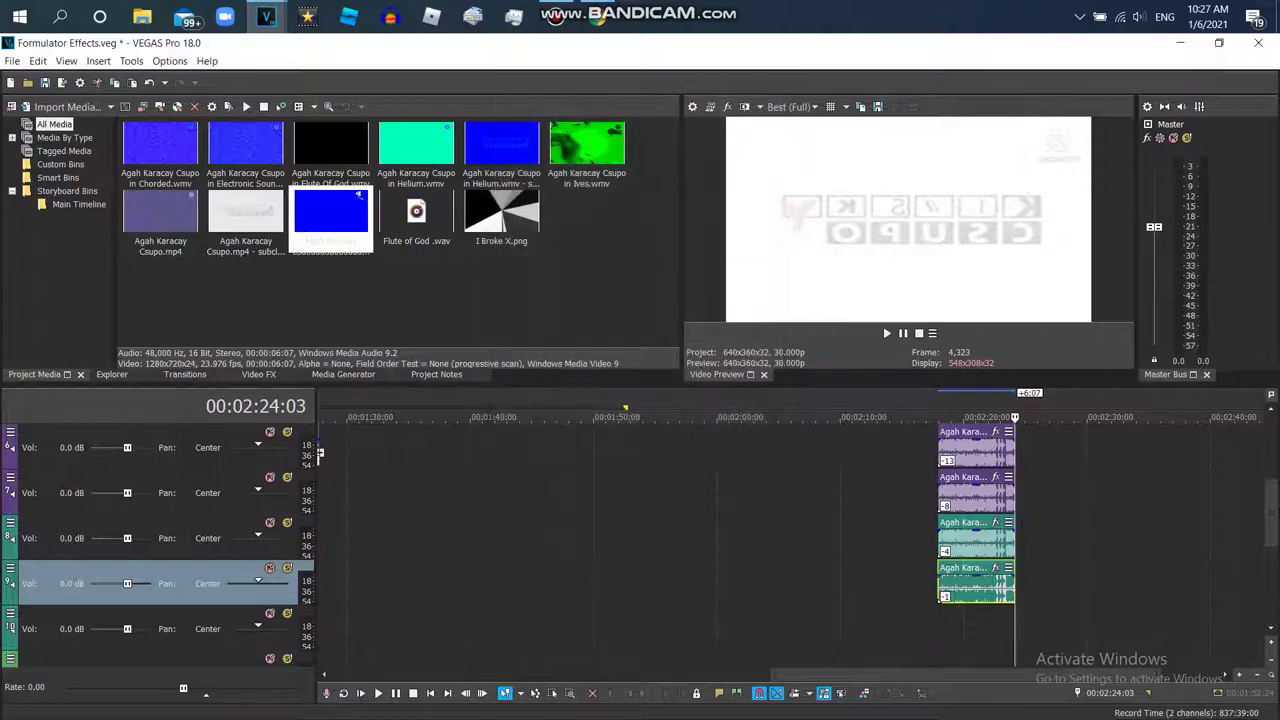
Check the pitch list in Chrome, paste a copy aligned with the stack on track 10, and set its pitch change to 4.
left_click(597, 17)
left_click(266, 17)
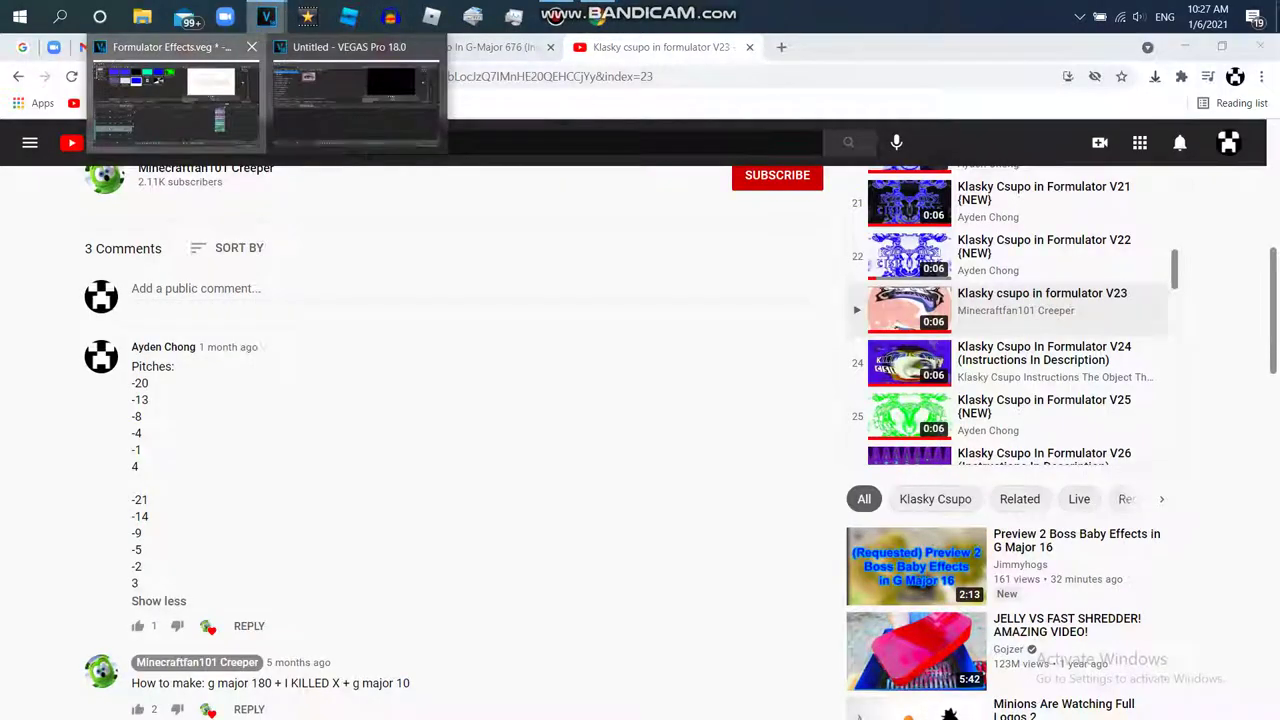
left_click(175, 95)
right_click(1016, 626)
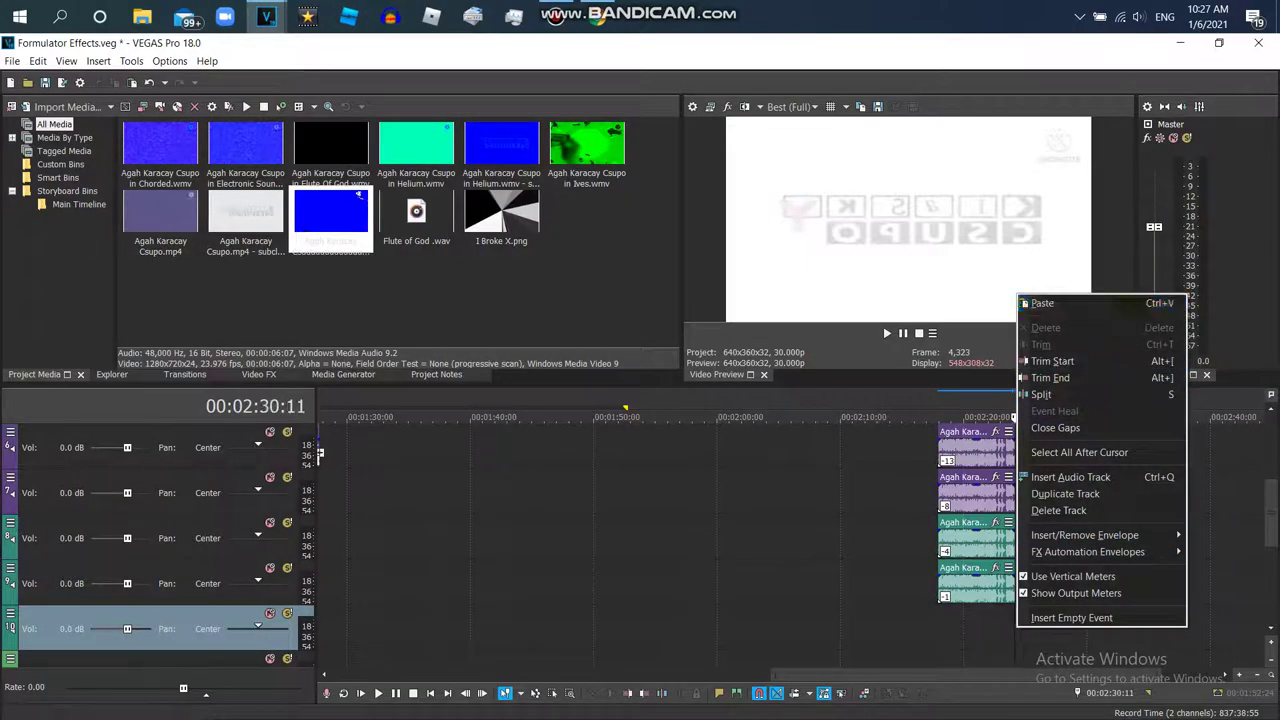
left_click(1043, 303)
left_click_drag(1048, 630, 971, 630)
right_click(996, 630)
left_click(1035, 709)
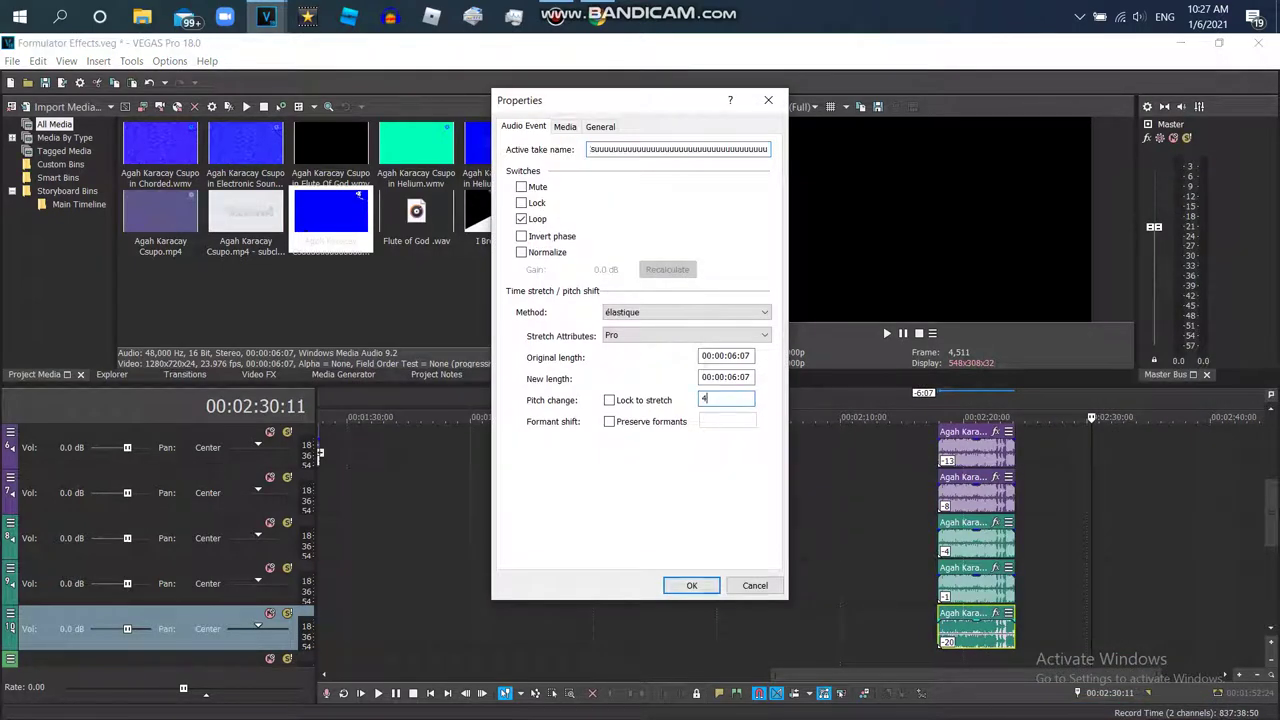
left_click(692, 586)
Start a second stack by pasting the audio event on track 11 just past the first stack's end, with pitch change -21 from the Chrome list.
left_click(1261, 532)
mouse_move(1271, 528)
left_mouse_down()
mouse_move(1271, 582)
mouse_move(1271, 486)
mouse_move(1271, 527)
left_mouse_up()
scroll(320, 455, "down", 3)
left_click(1023, 538)
right_click(1024, 540)
left_click(1050, 220)
left_click(597, 17)
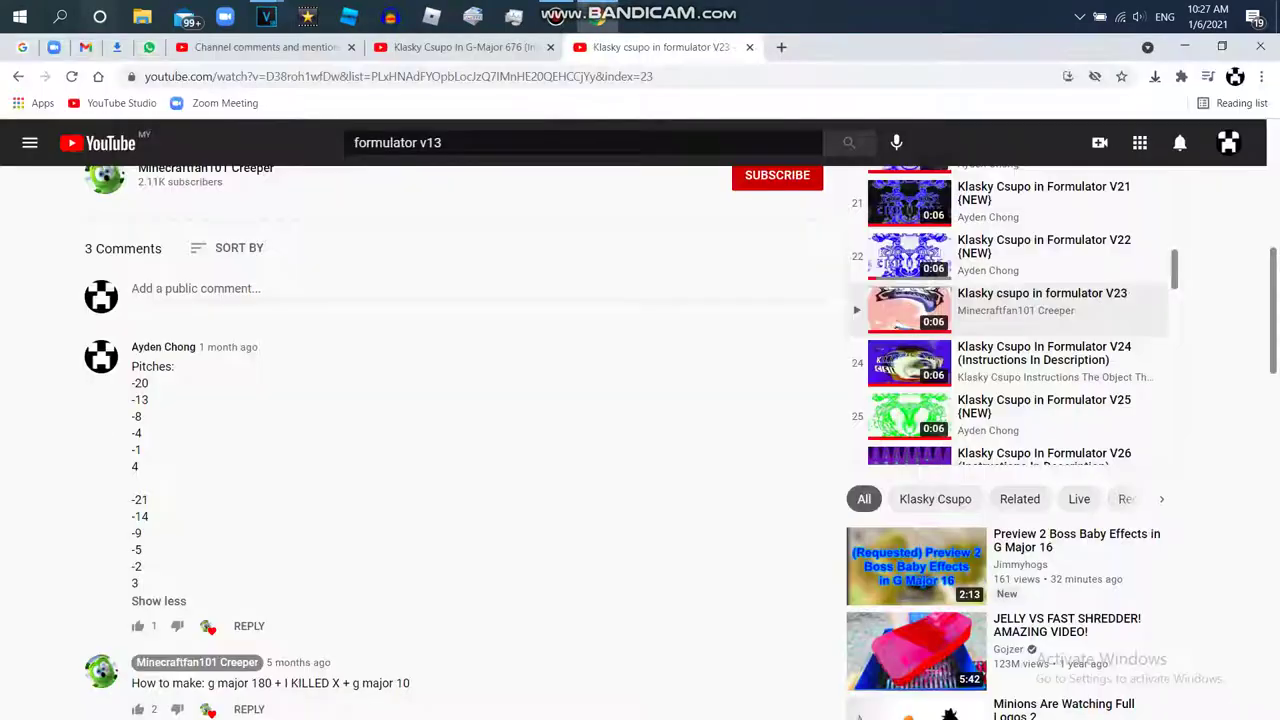
left_click(176, 95)
right_click(1060, 538)
left_click(1090, 705)
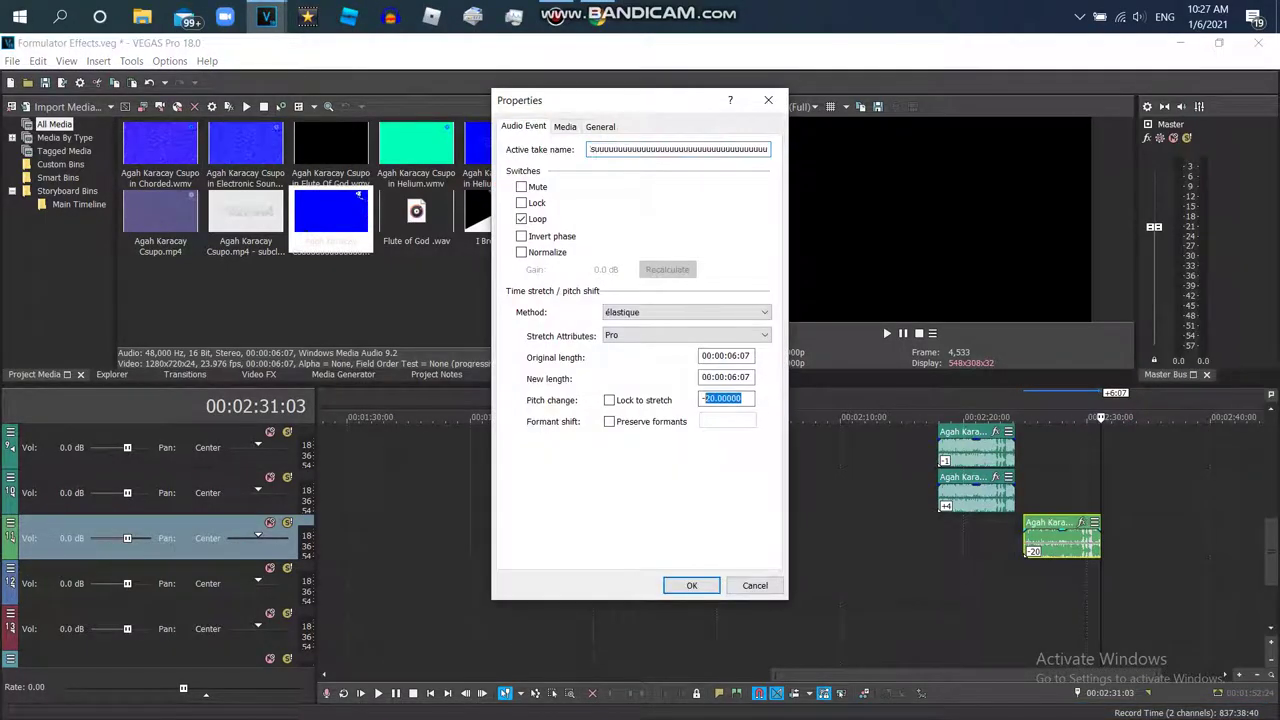
left_click(691, 585)
Paste a copy on track 12 aligned under the -21 event and set its pitch change to -14, as listed in Chrome.
right_click(1042, 585)
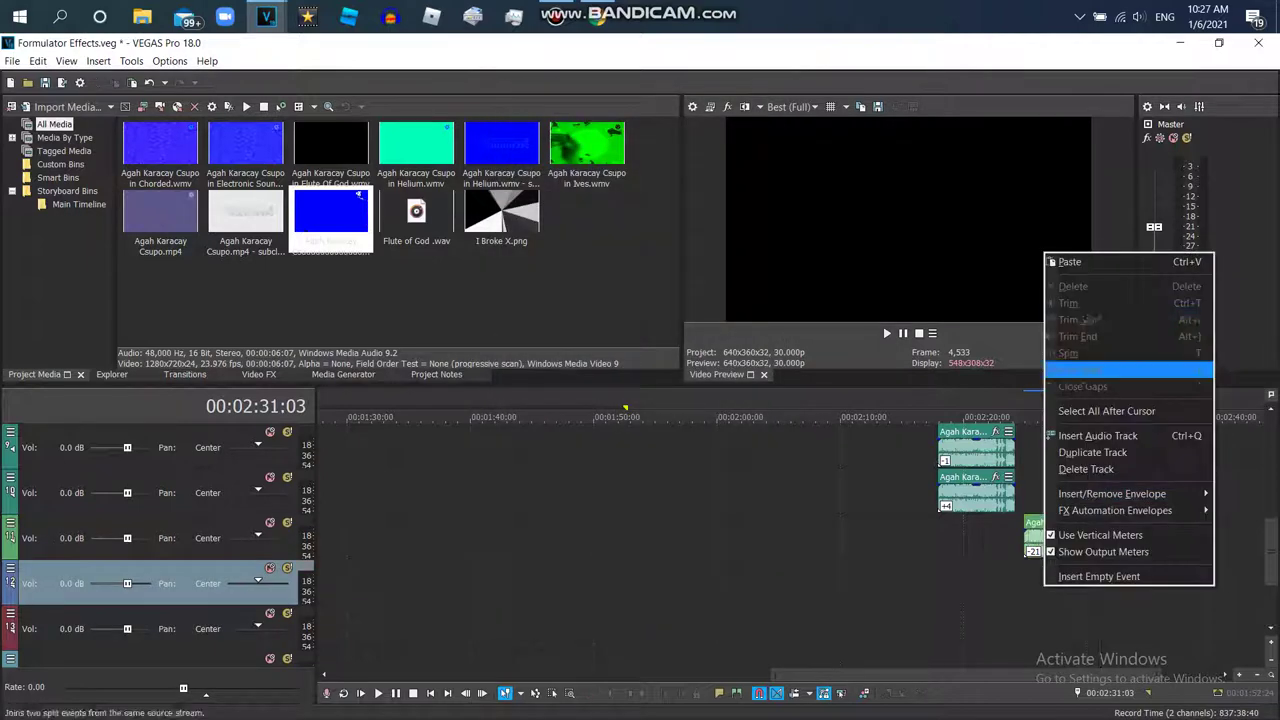
left_click(1100, 261)
left_click_drag(1140, 585, 1062, 585)
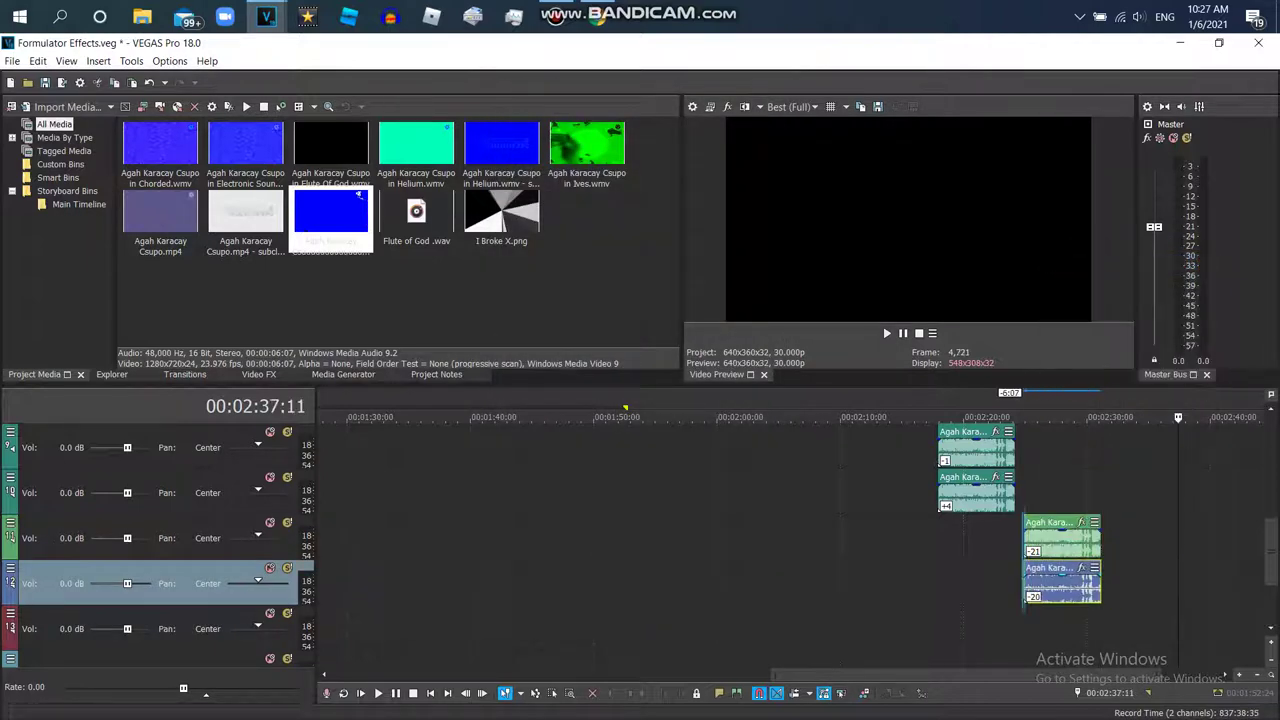
right_click(1060, 585)
left_click(1098, 710)
left_click(597, 17)
left_click(266, 17)
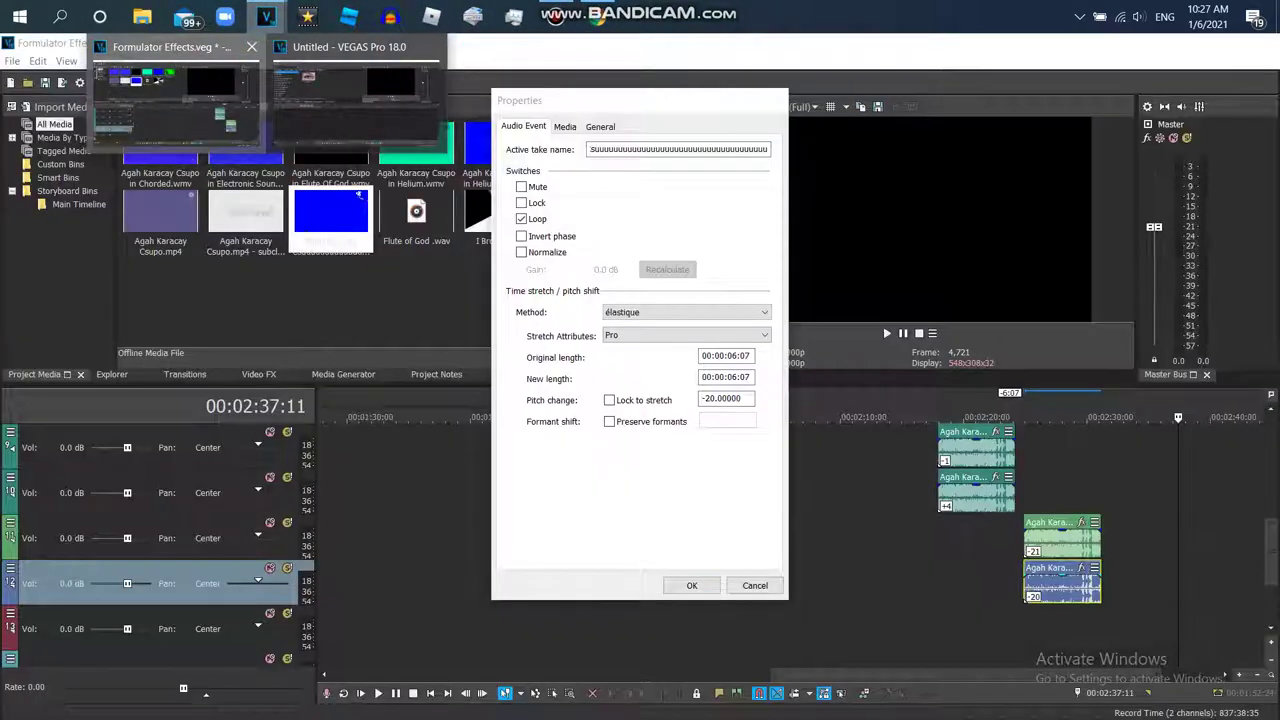
left_click(176, 102)
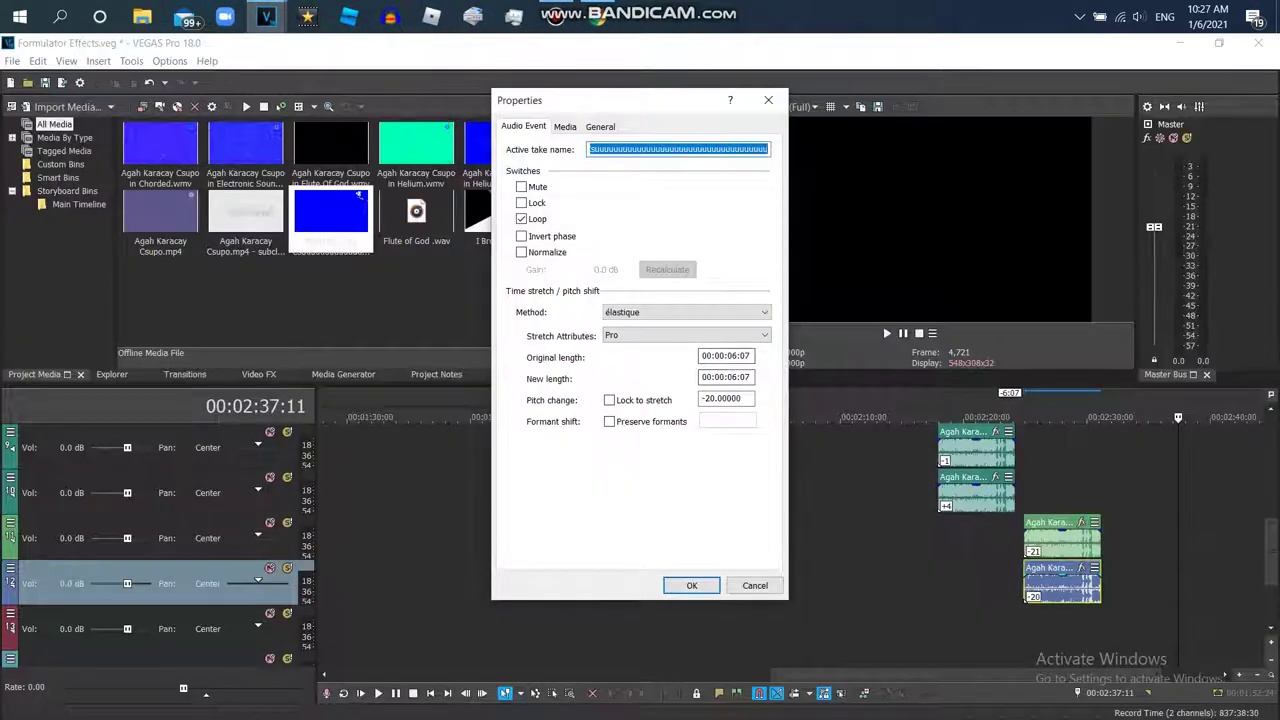
left_click(691, 586)
Paste a copy on track 13 aligned with the second stack and set its pitch change to -9.
right_click(1051, 634)
left_click(1096, 292)
left_click_drag(1113, 588, 1038, 588)
left_click_drag(1113, 630, 965, 630)
right_click(960, 622)
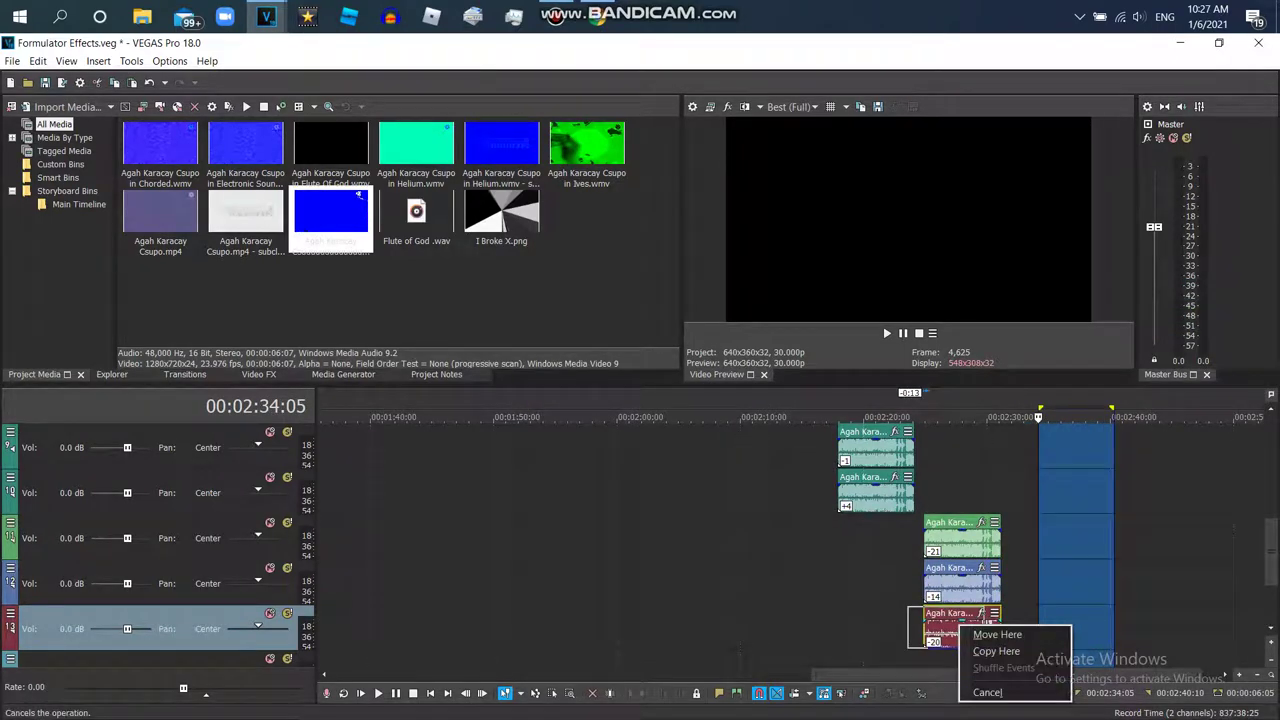
right_click(955, 631)
left_click(993, 685)
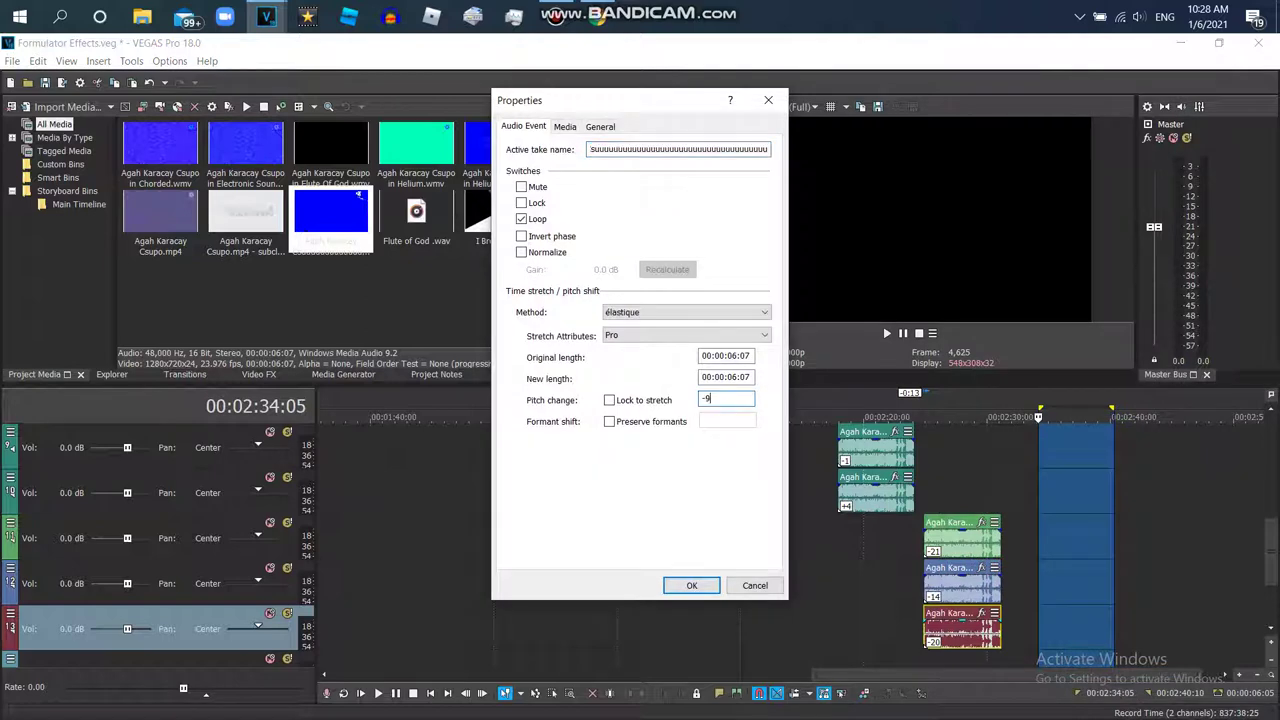
key("Return")
Paste a copy on track 14 aligned with the second stack and set its pitch change to -5, checking the list in Chrome.
left_click_drag(1271, 552, 1271, 564)
right_click(976, 628)
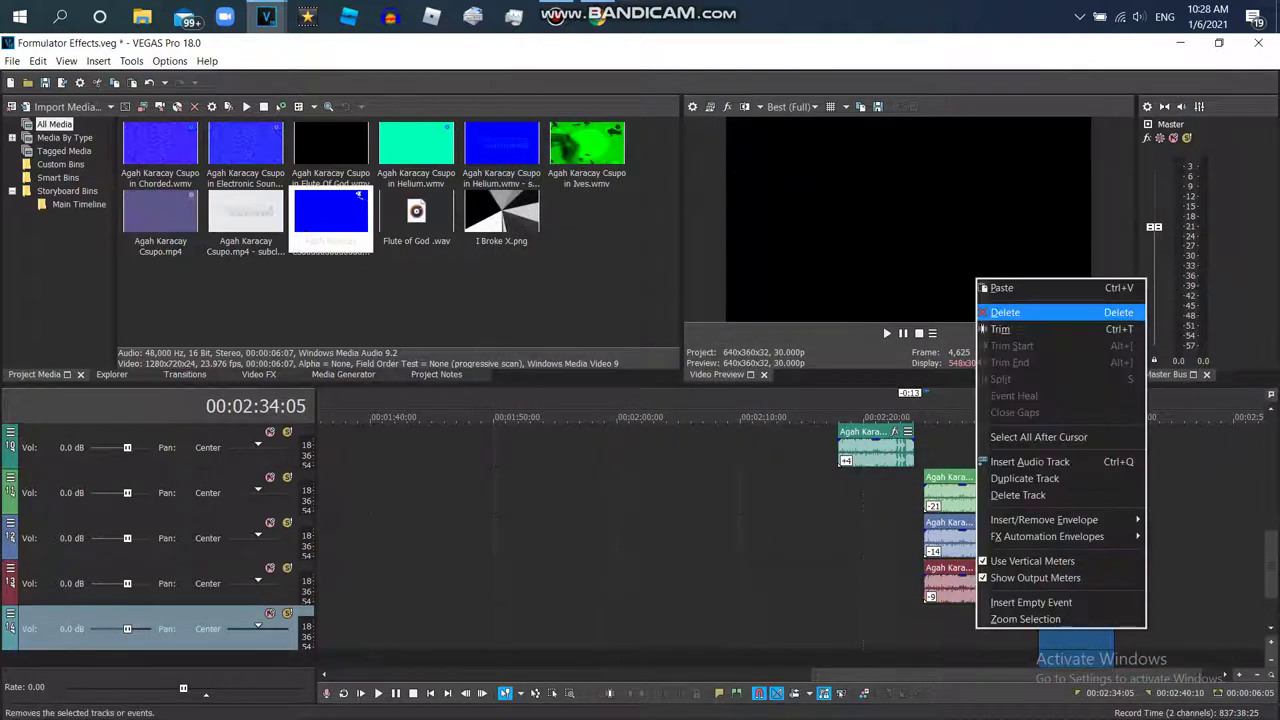
left_click(1001, 288)
left_click_drag(1078, 625, 962, 628)
right_click(966, 628)
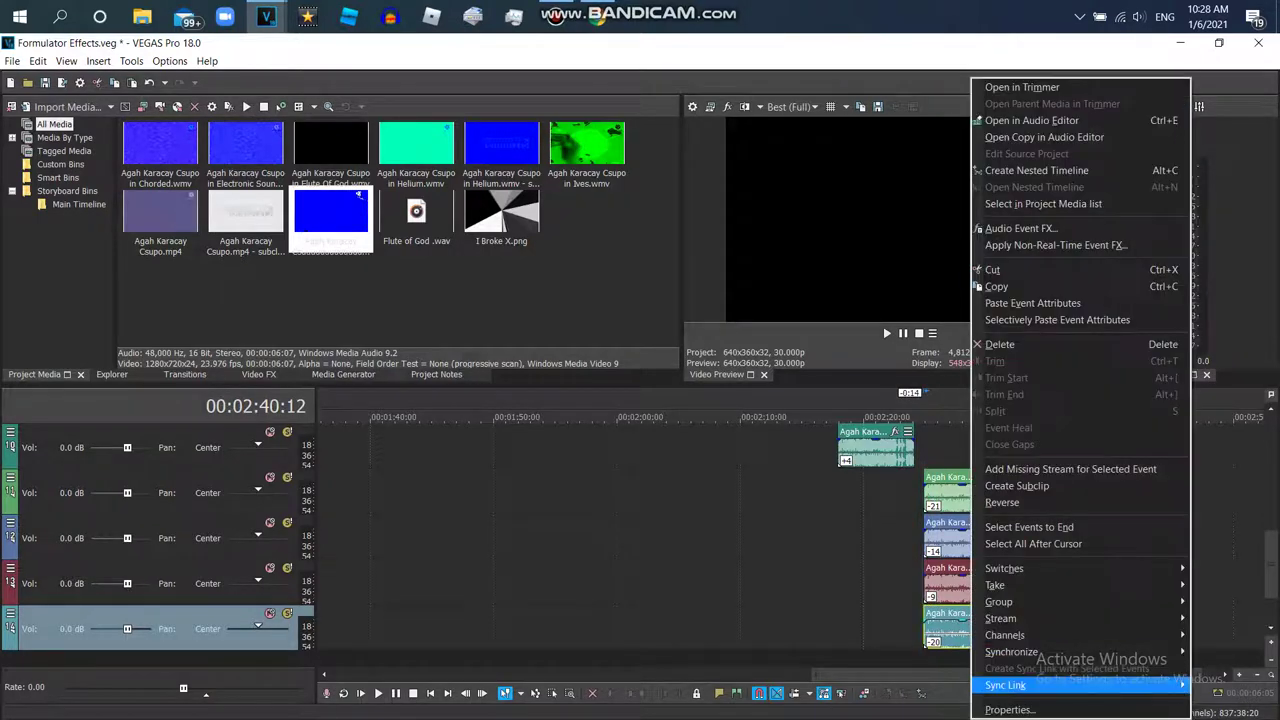
left_click(1010, 685)
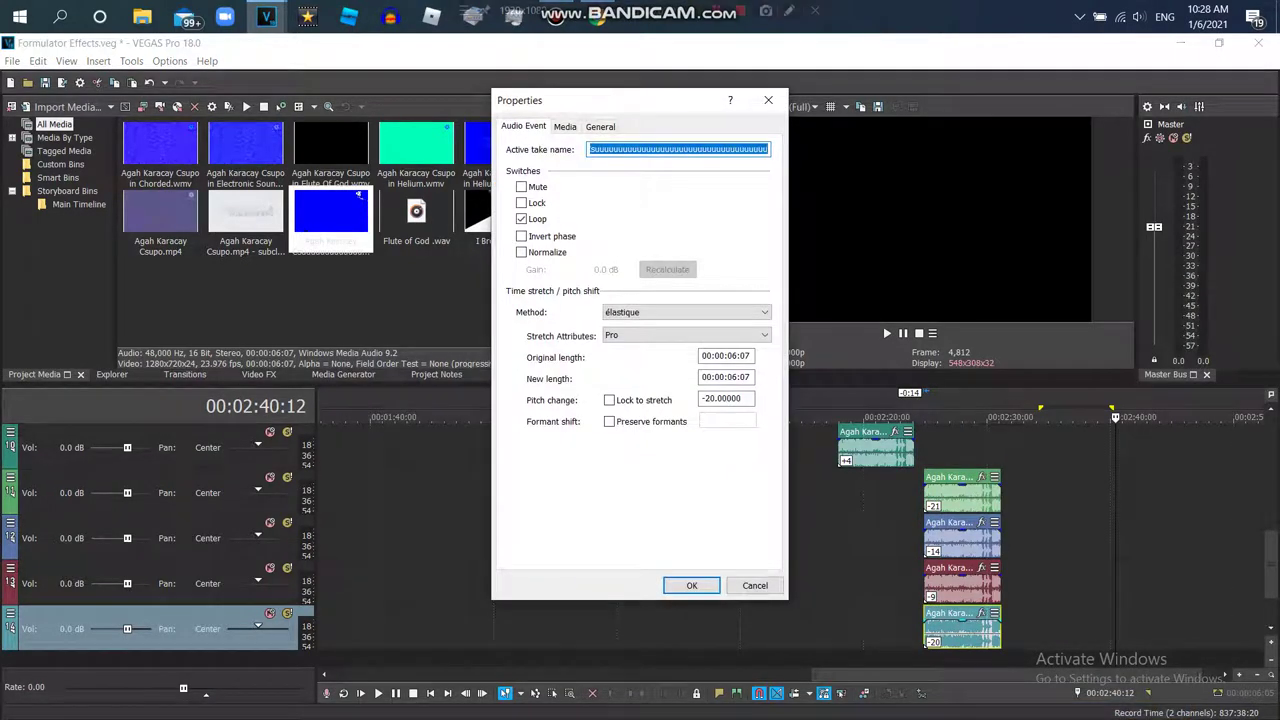
key("alt+Tab")
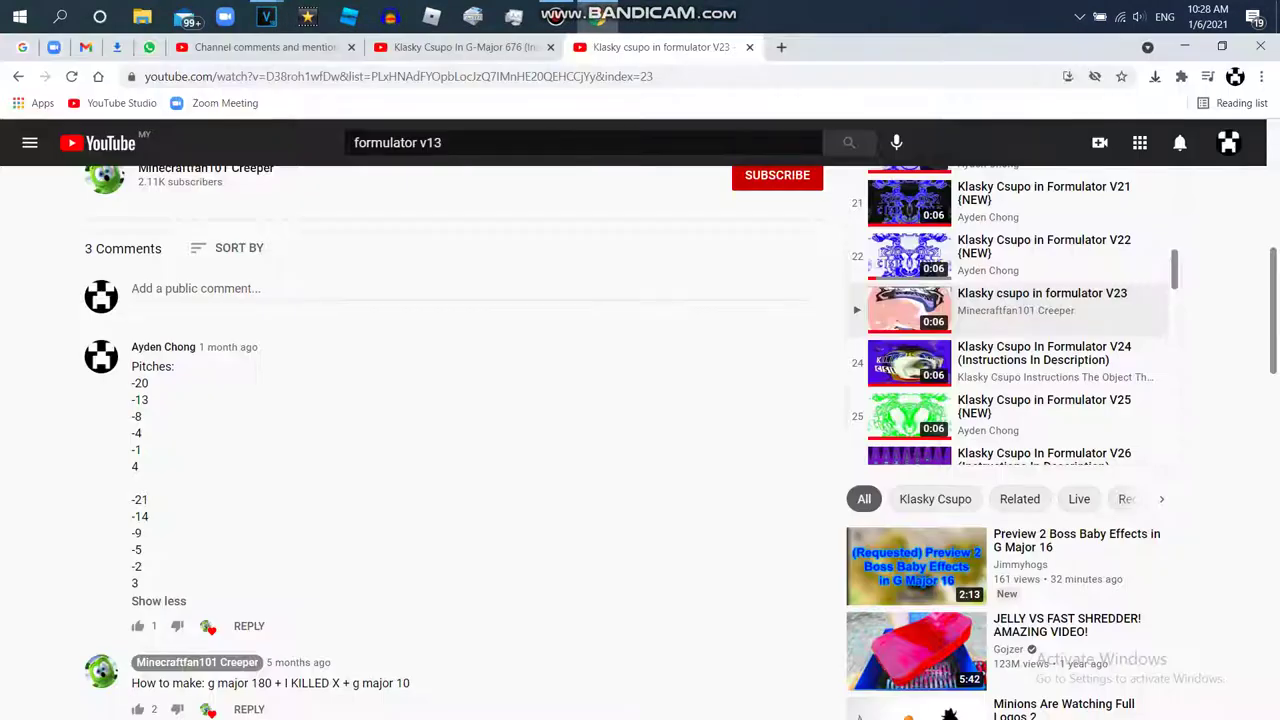
left_click(266, 16)
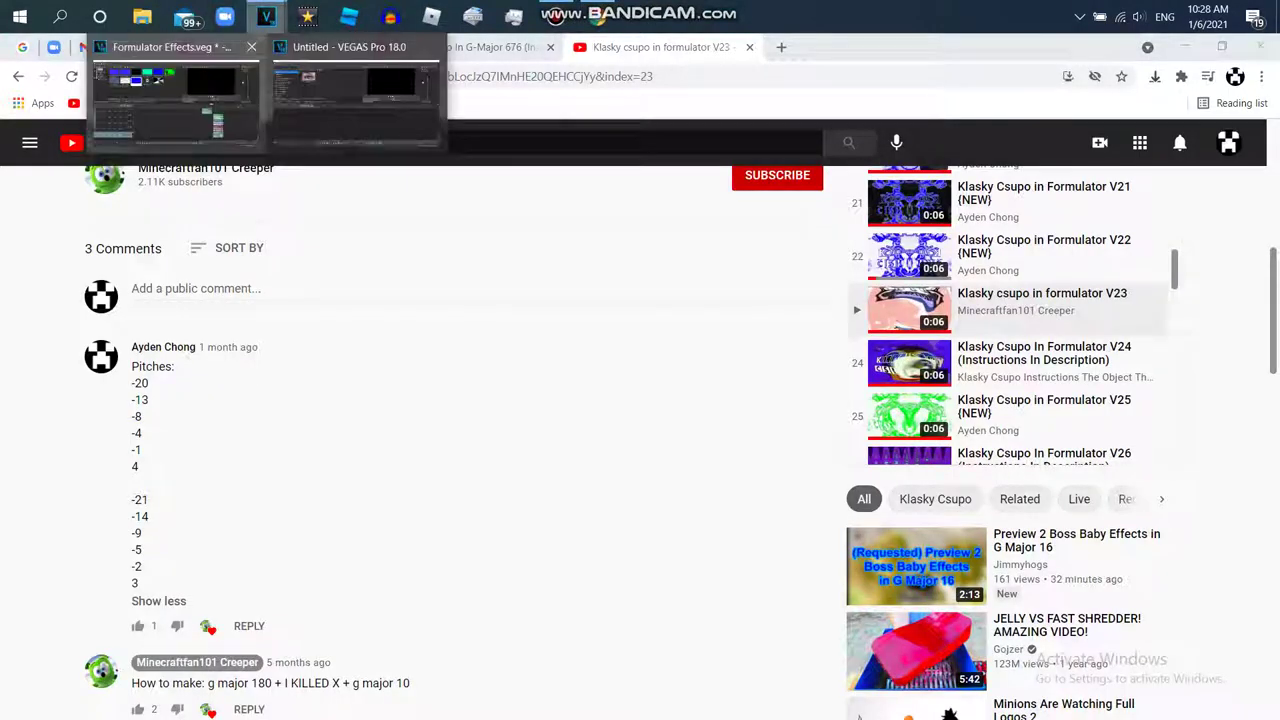
left_click(178, 95)
left_click_drag(745, 399, 727, 399)
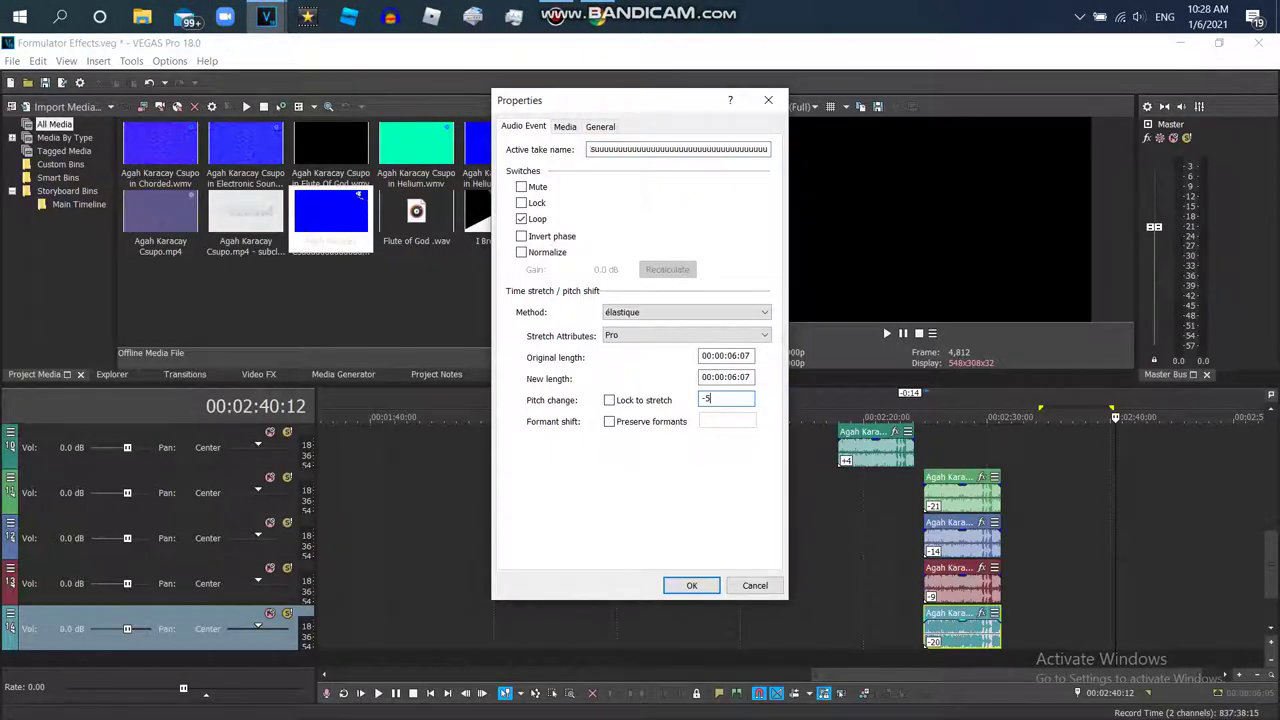
left_click(691, 586)
Paste another copy, move it onto track 15 aligned with the second stack, and set its pitch change to -2.
right_click(1150, 638)
left_click(1150, 311)
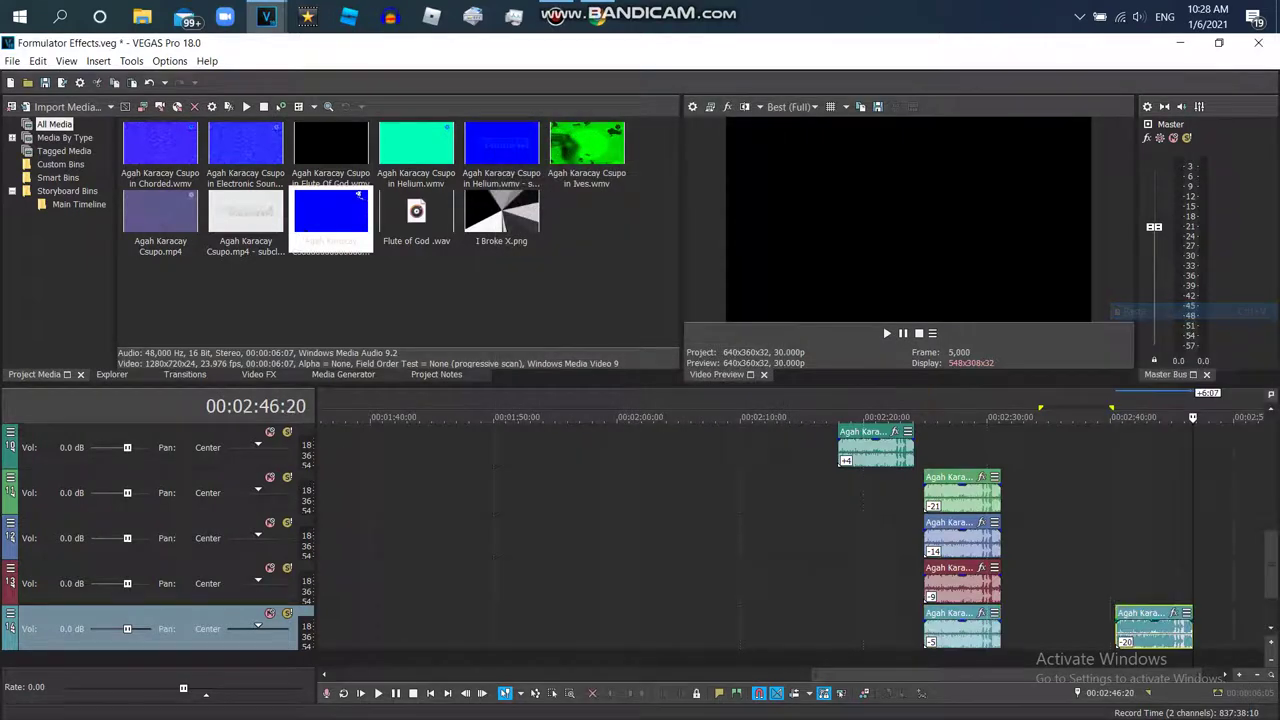
left_click_drag(1158, 632, 967, 632)
right_click(967, 632)
left_click(1007, 709)
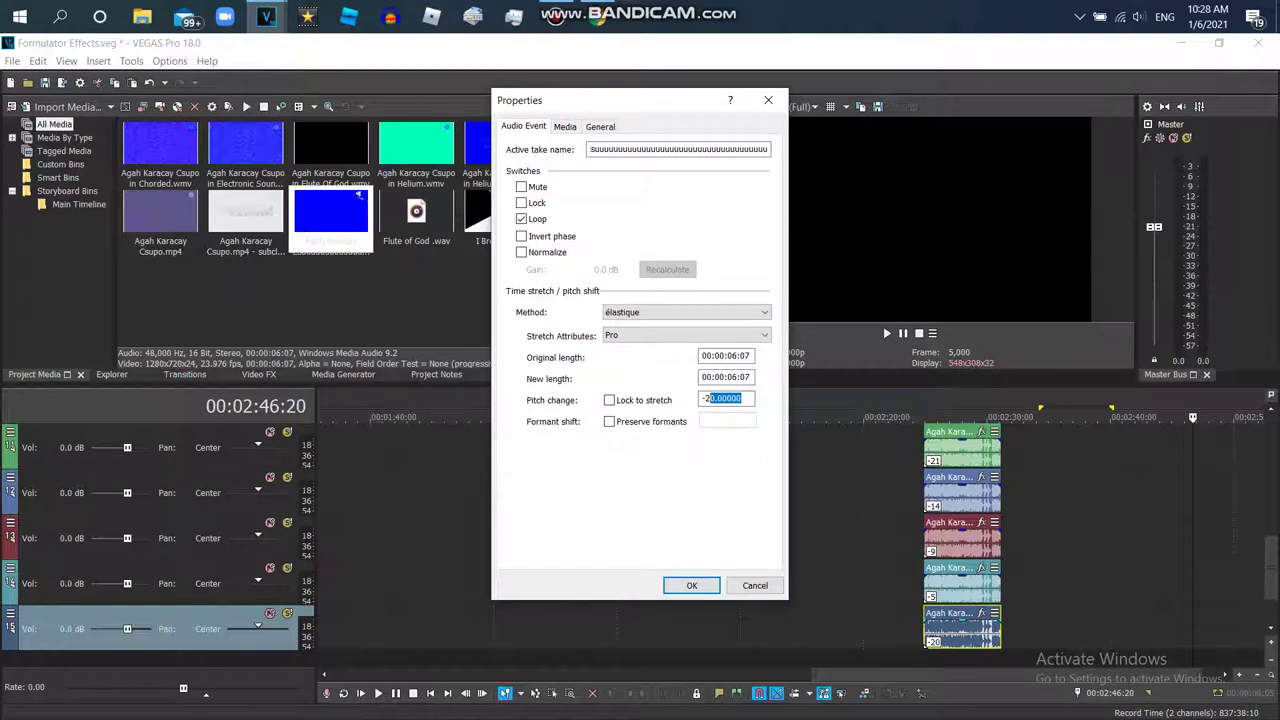
key("Return")
Paste a final copy, move it onto a new track beneath the second stack, and set its pitch change to 3.
right_click(1105, 635)
left_click(1130, 301)
left_click_drag(1188, 634, 920, 632)
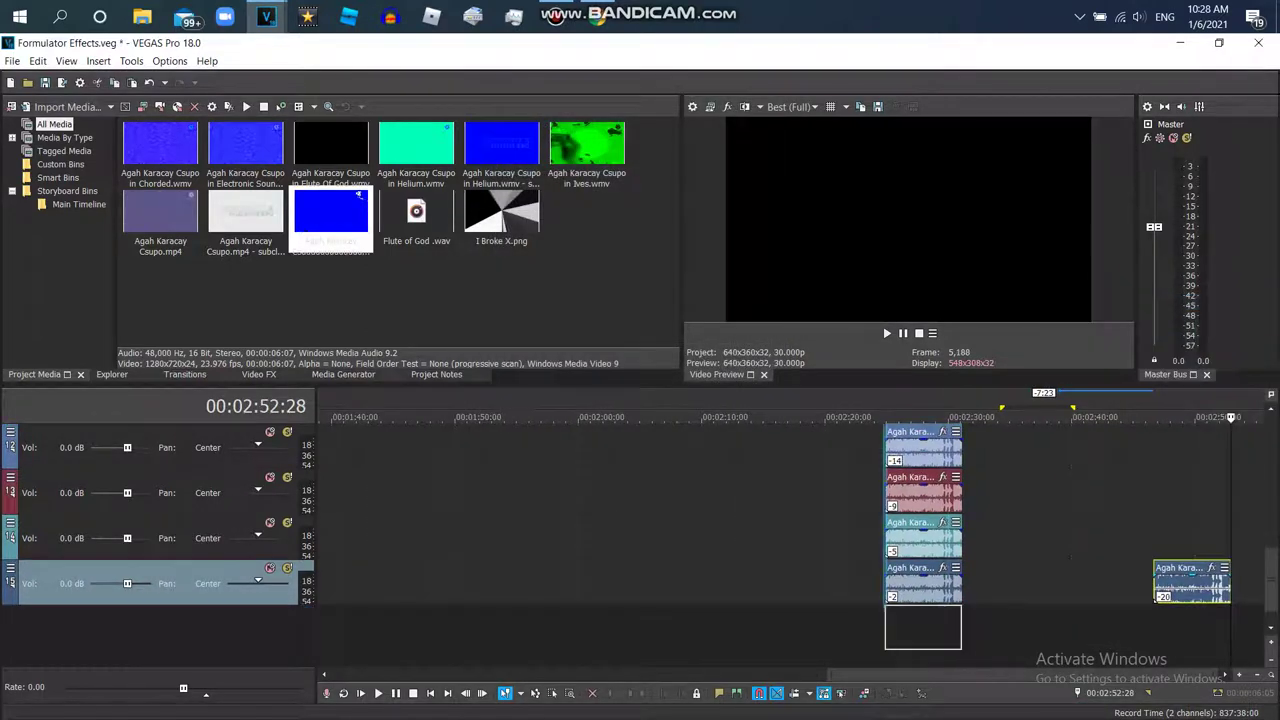
left_click_drag(1190, 583, 923, 628)
right_click(935, 628)
left_click(1007, 709)
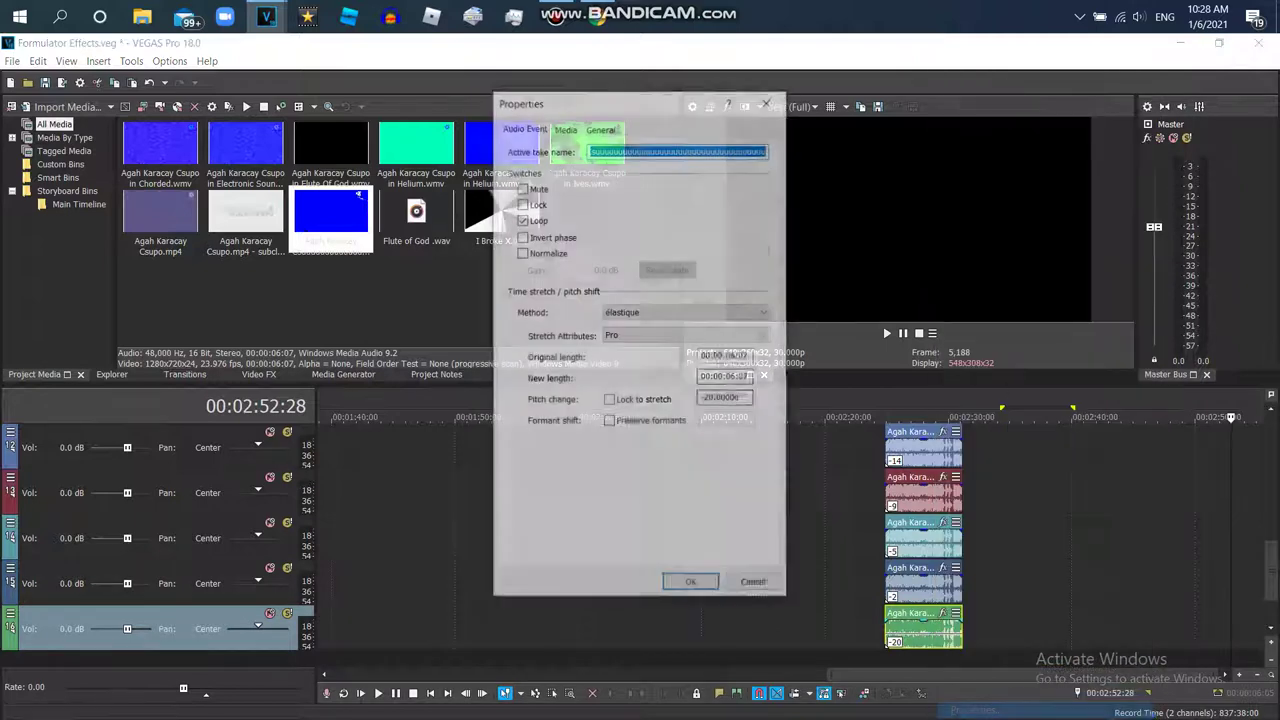
type("3")
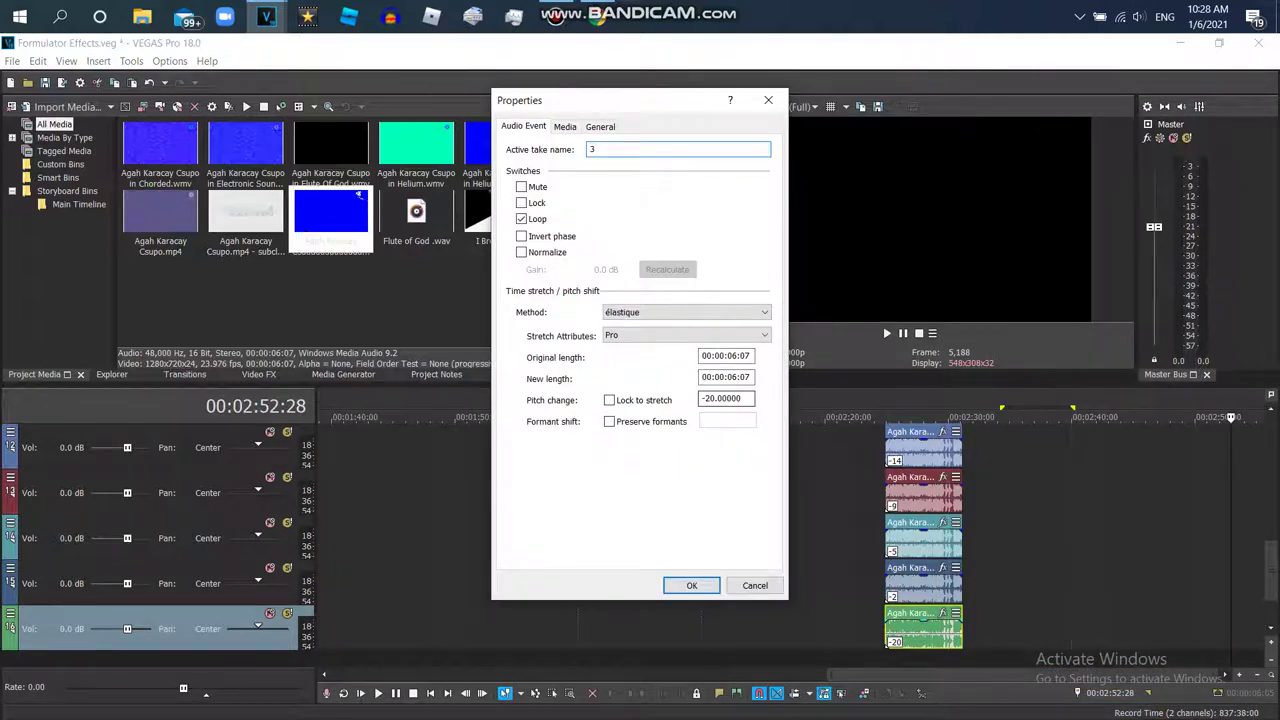
type("3")
left_click(691, 585)
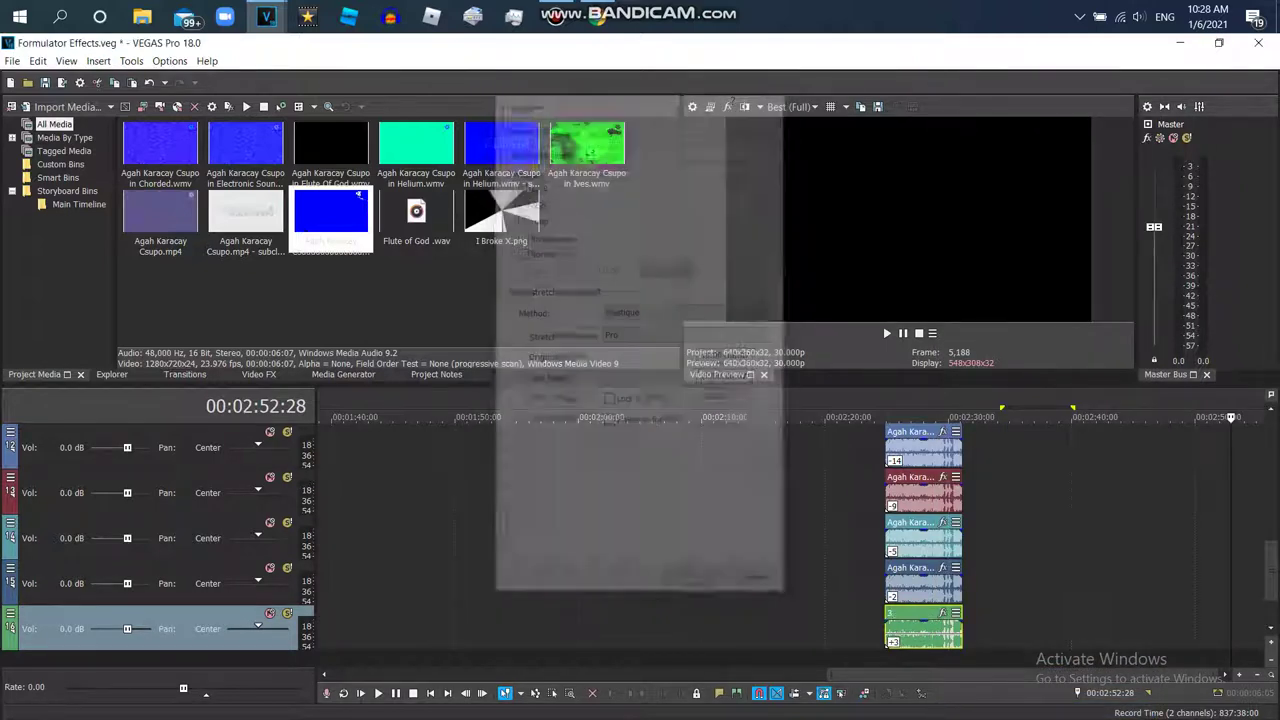
Select all events of the second stack and move them together to start at the same time as the first stack.
left_click_drag(1004, 628, 890, 420)
left_click_drag(917, 501, 917, 502)
left_click_drag(917, 502, 830, 502)
Save the project and return to the uppermost tracks of the timeline.
left_click(12, 61)
left_click(40, 128)
left_click_drag(1260, 599, 1260, 545)
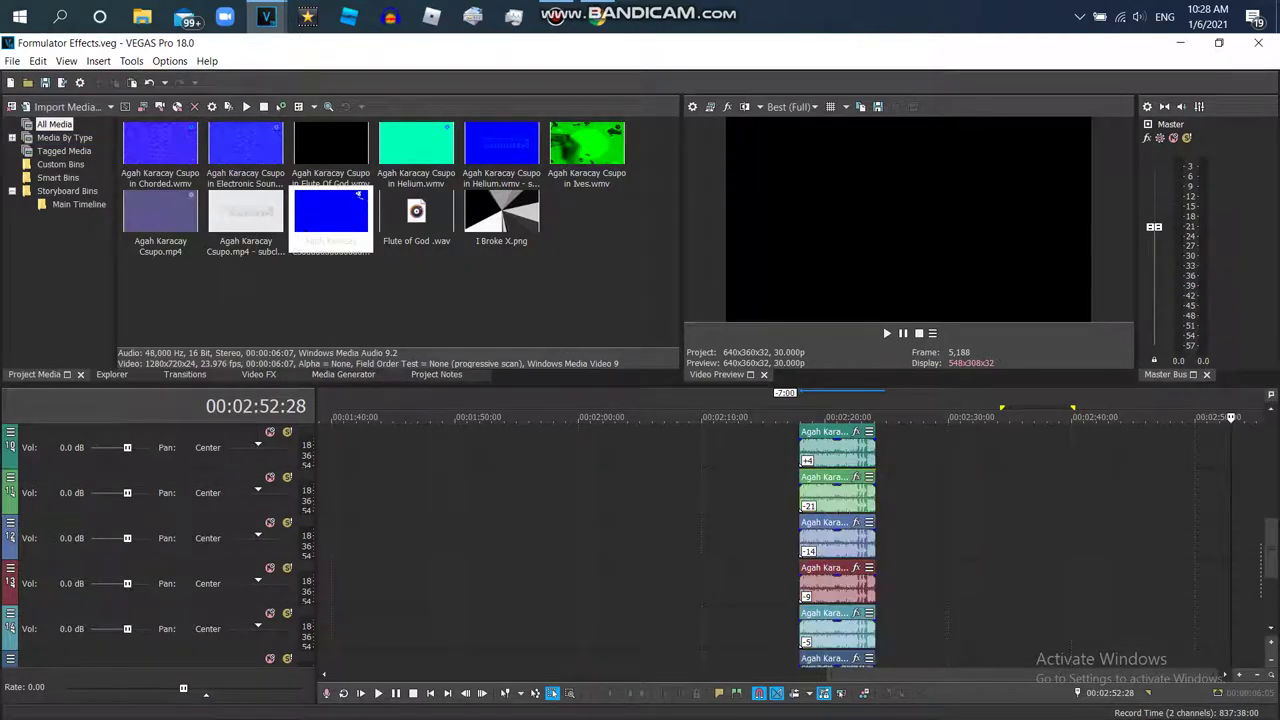
scroll(27, 549, "up", 10)
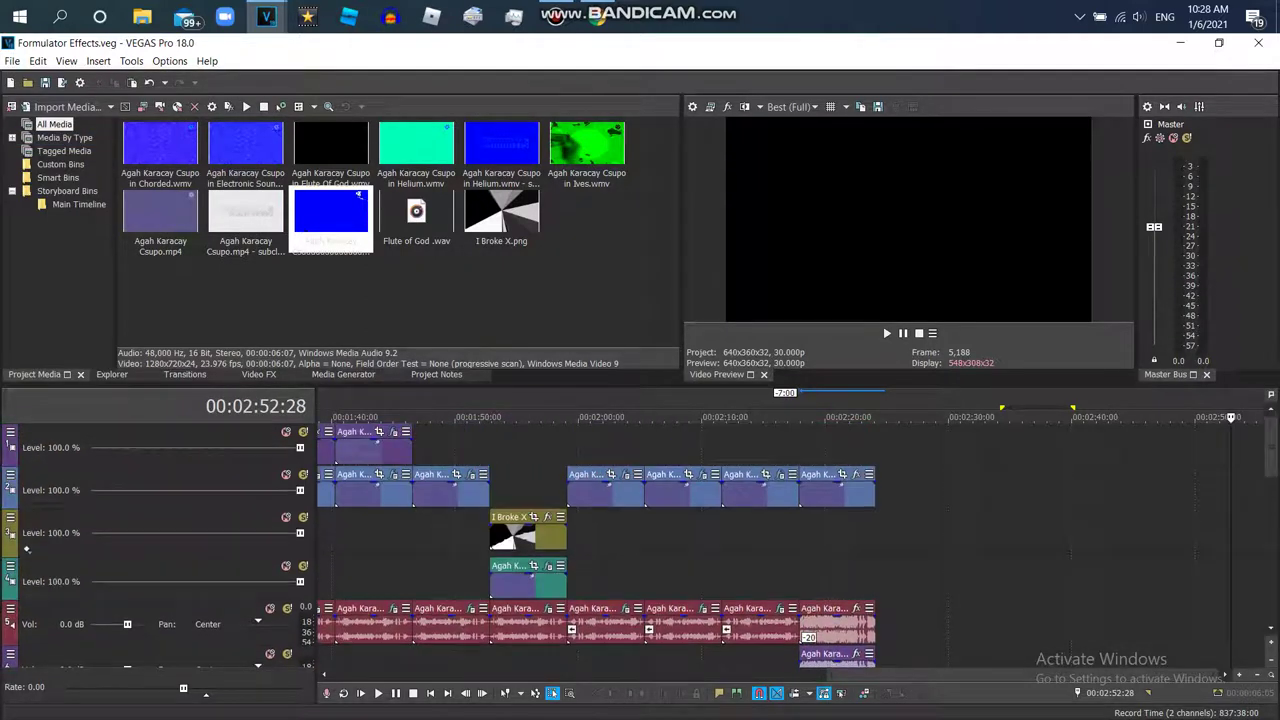
Preview the last video clip briefly, and apply TV Simulator with the Reset to None preset to it.
left_click(803, 418)
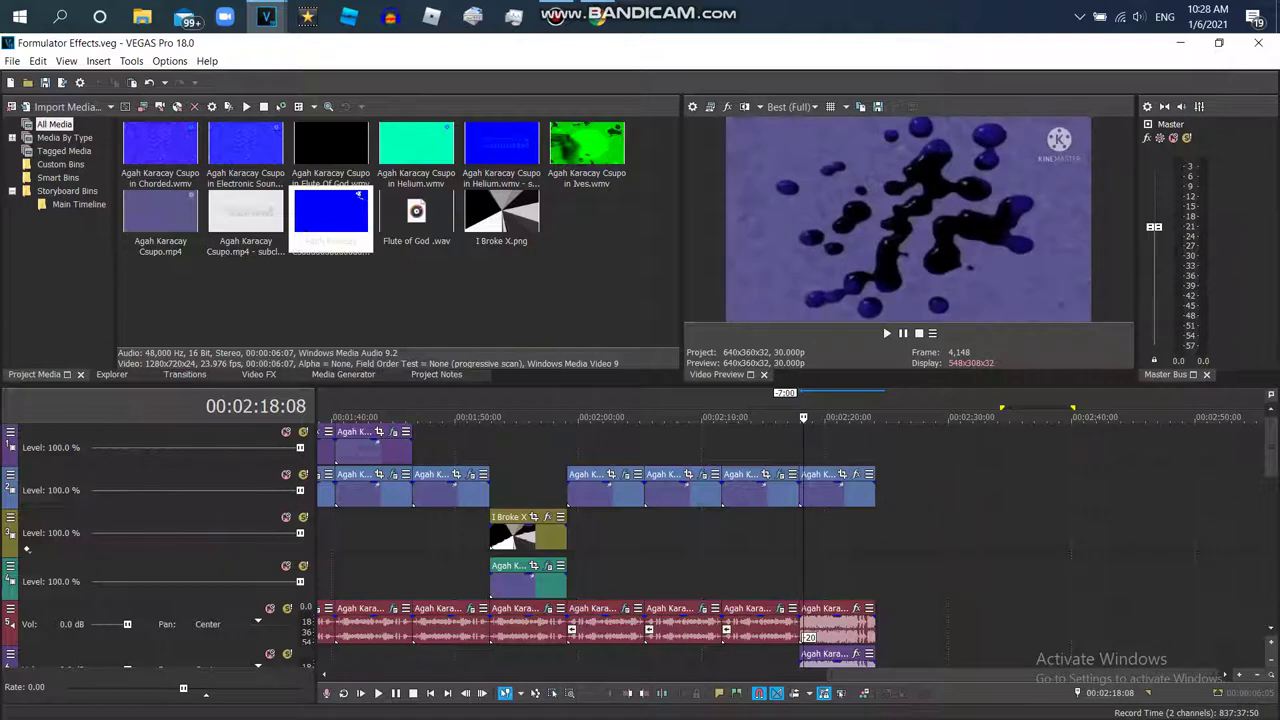
key("space")
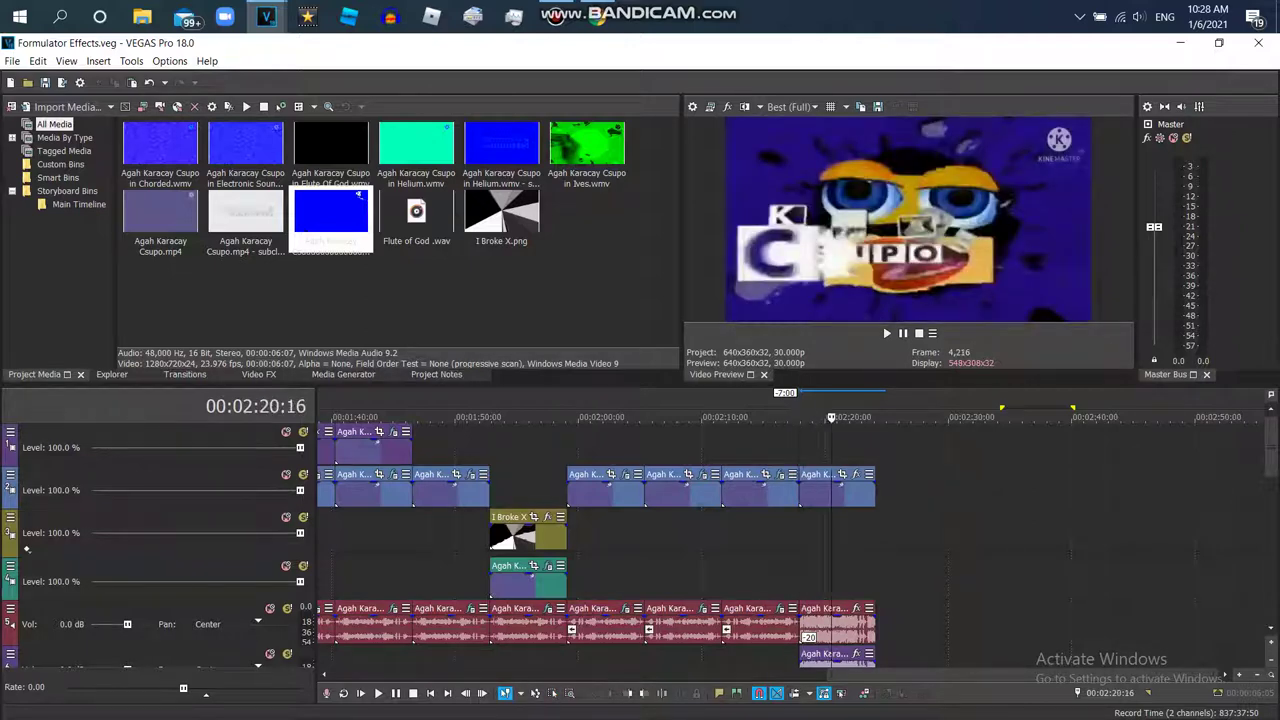
left_click(259, 374)
left_click_drag(201, 184, 201, 324)
scroll(92, 231, "up", 10)
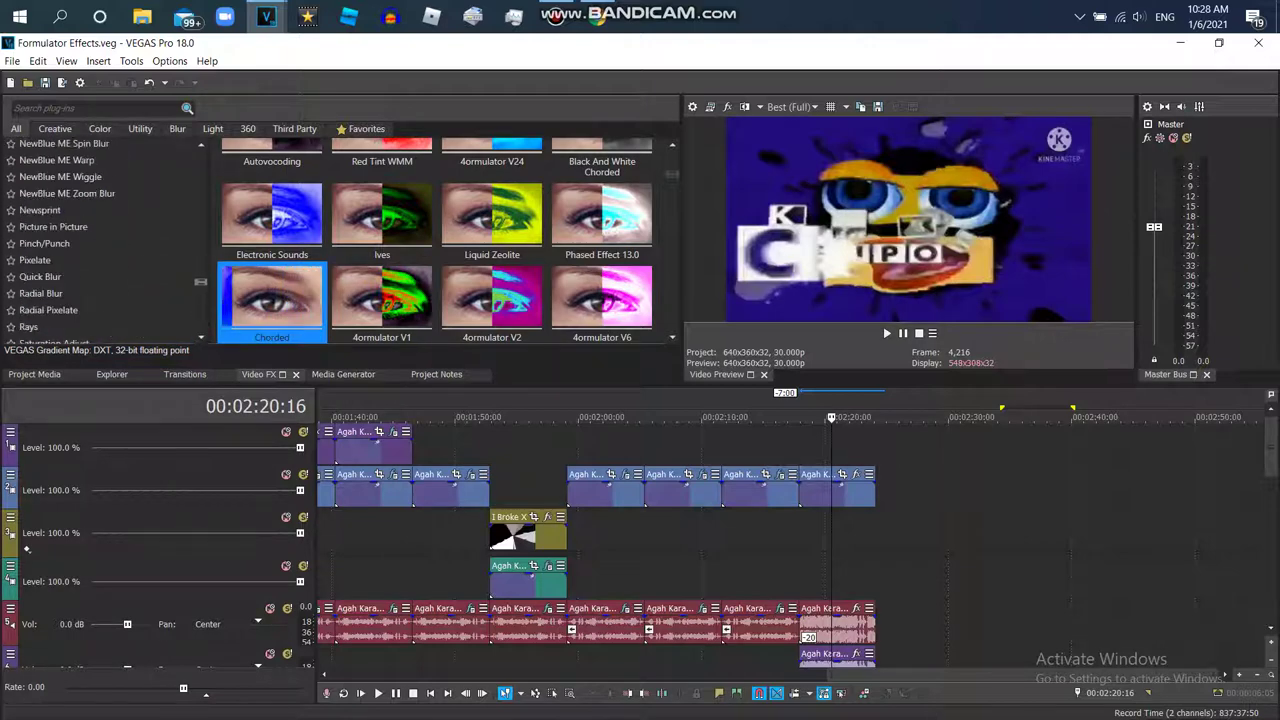
scroll(92, 231, "down", 4)
left_click(45, 252)
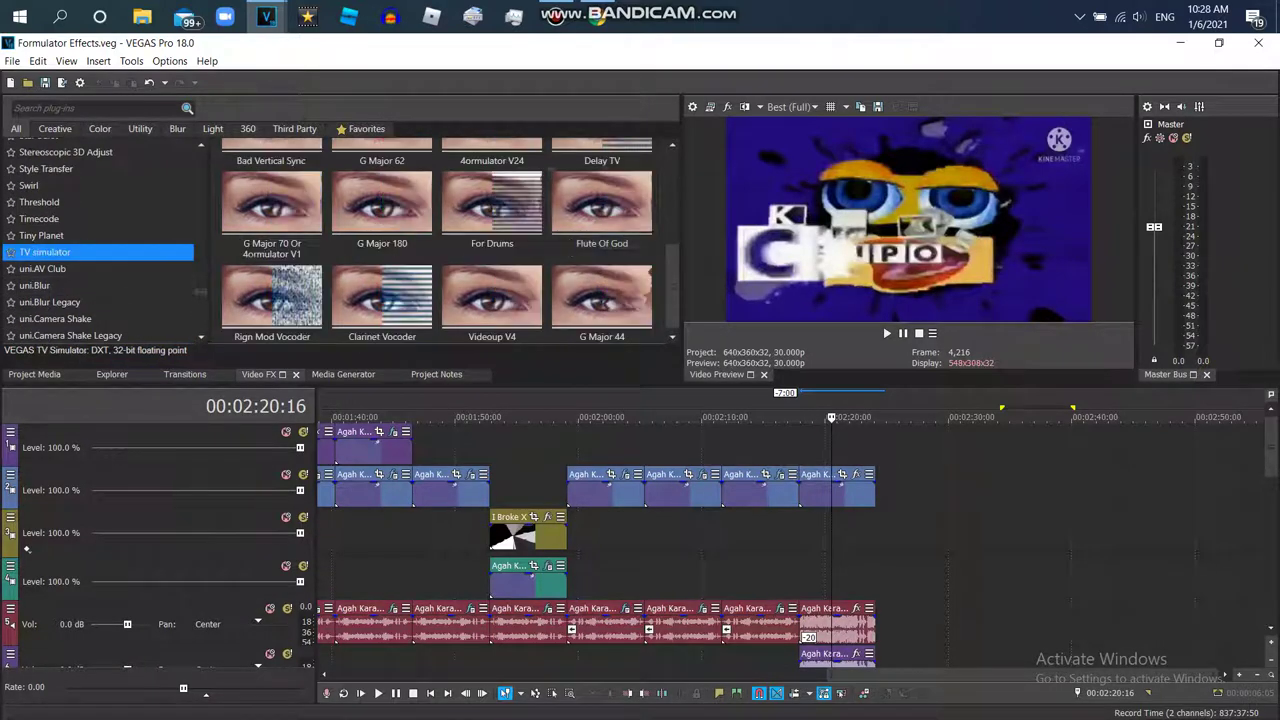
left_click_drag(673, 275, 673, 197)
left_click(492, 168)
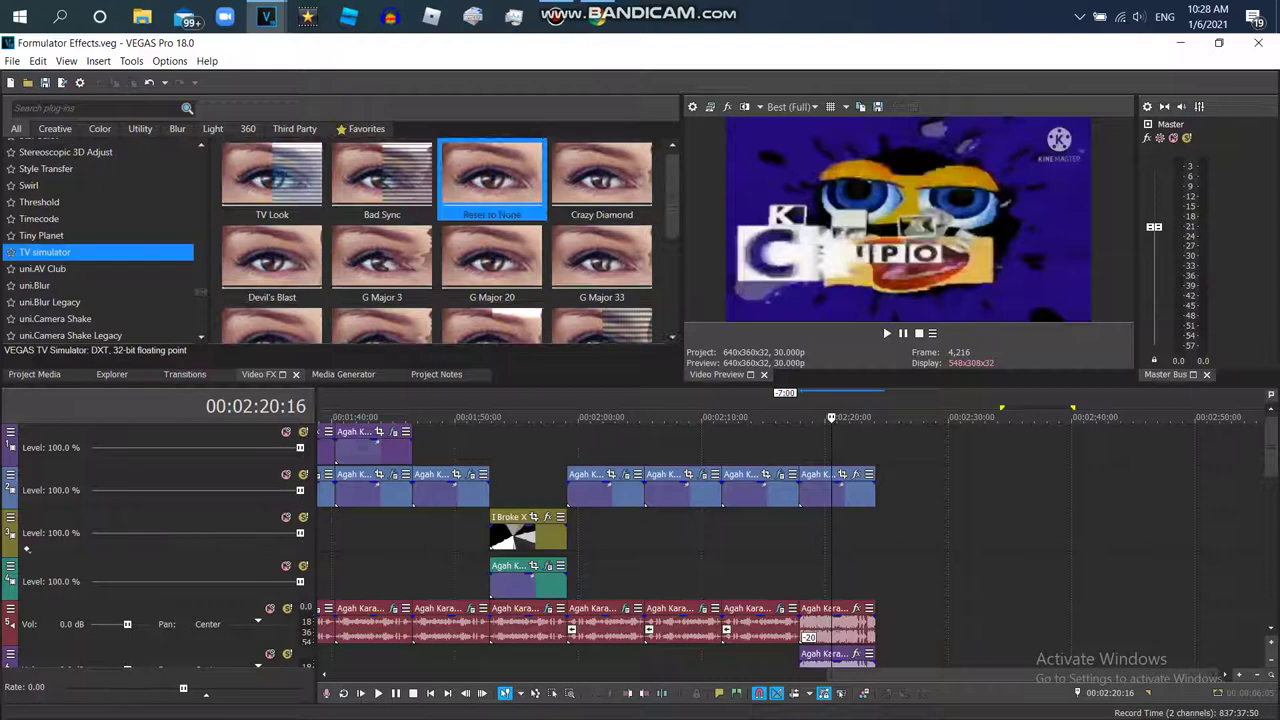
left_click_drag(492, 178, 844, 101)
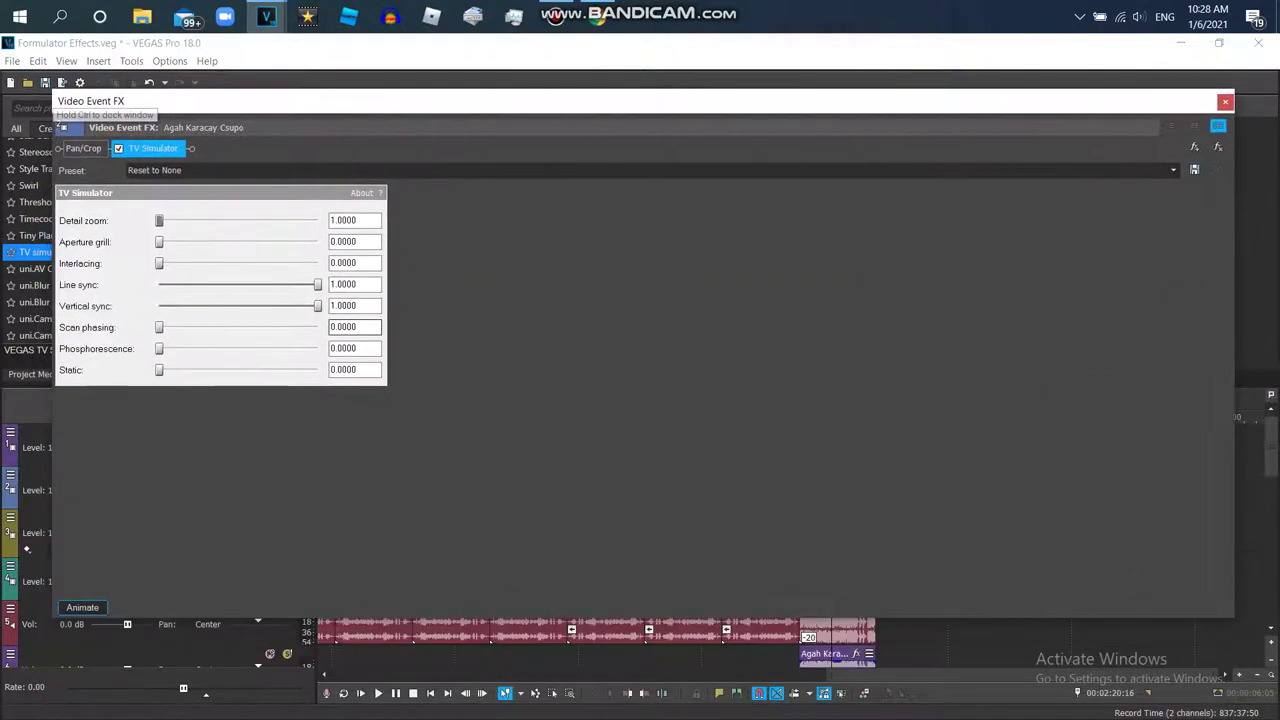
Animate TV Simulator to the Bad Sync preset at the clip's end, with Aperture grill set to 0.
left_click(82, 608)
left_click_drag(358, 535, 1270, 450)
left_click(1173, 170)
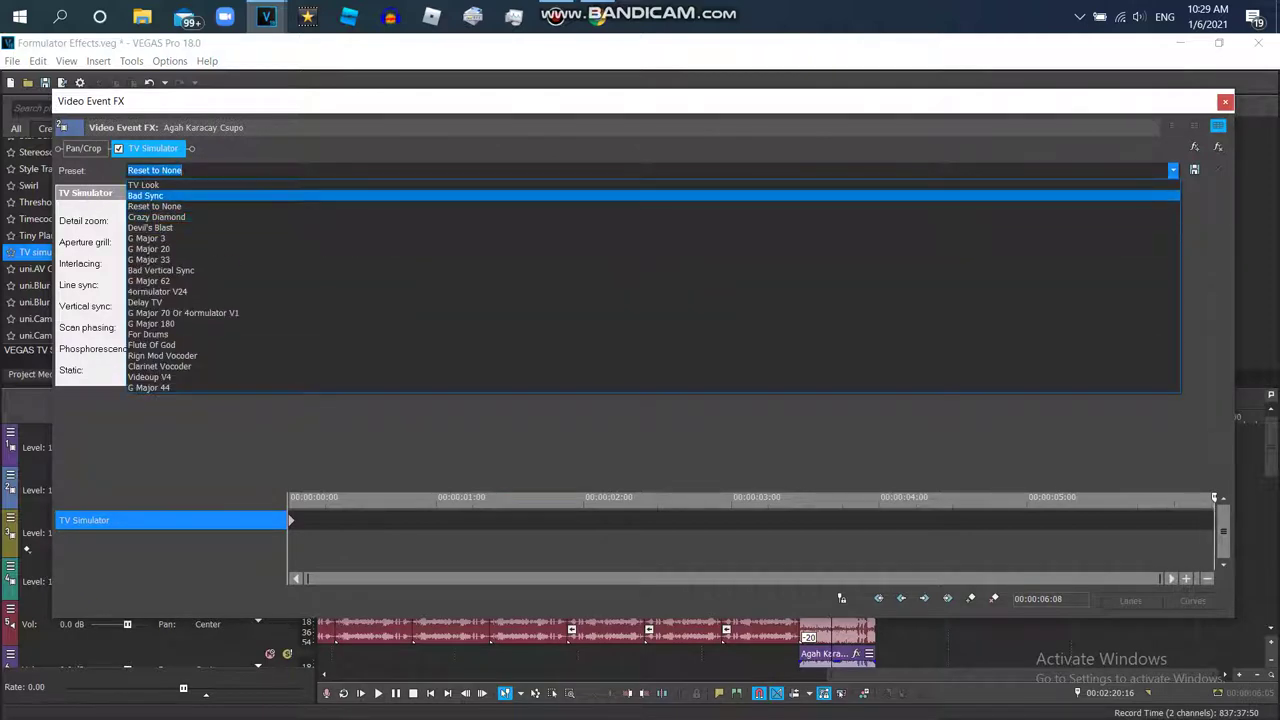
key("Return")
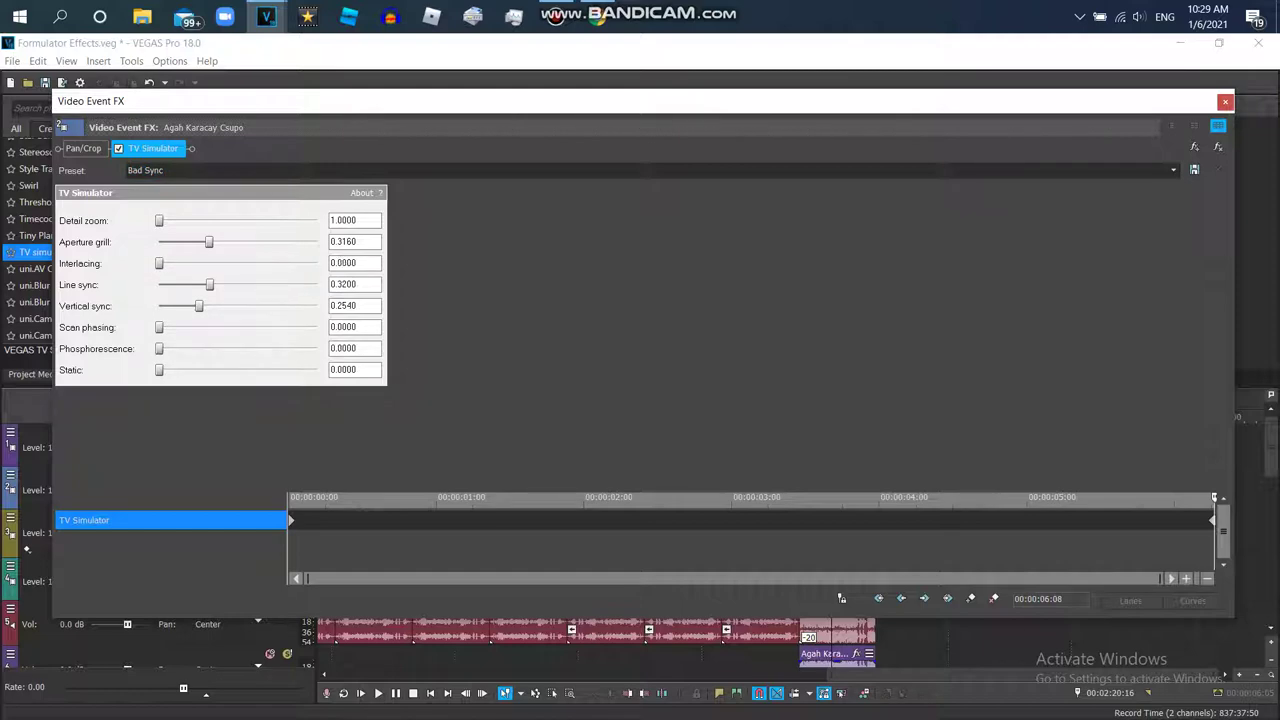
left_click_drag(90, 101, 89, 424)
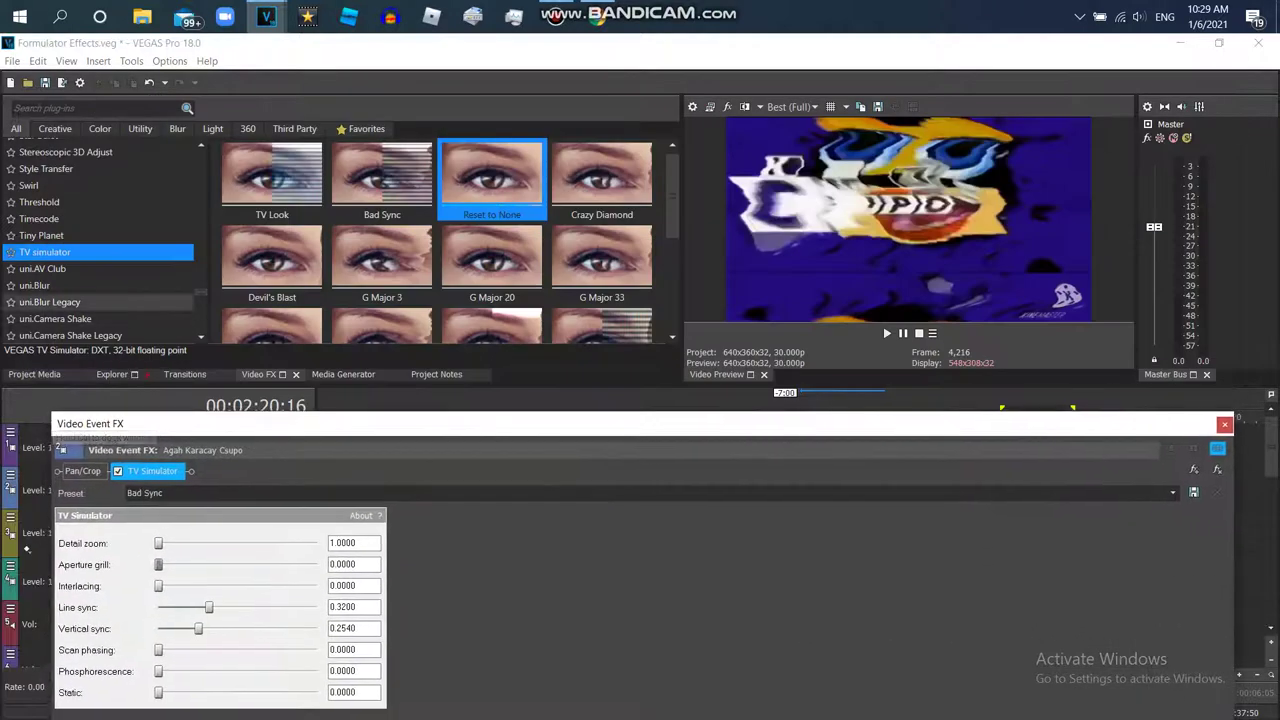
Add two Swirl effects after TV Simulator, with the presets Doesn't Respond and Does Respond.
left_click_drag(201, 294, 201, 274)
left_click(46, 256)
left_click(32, 273)
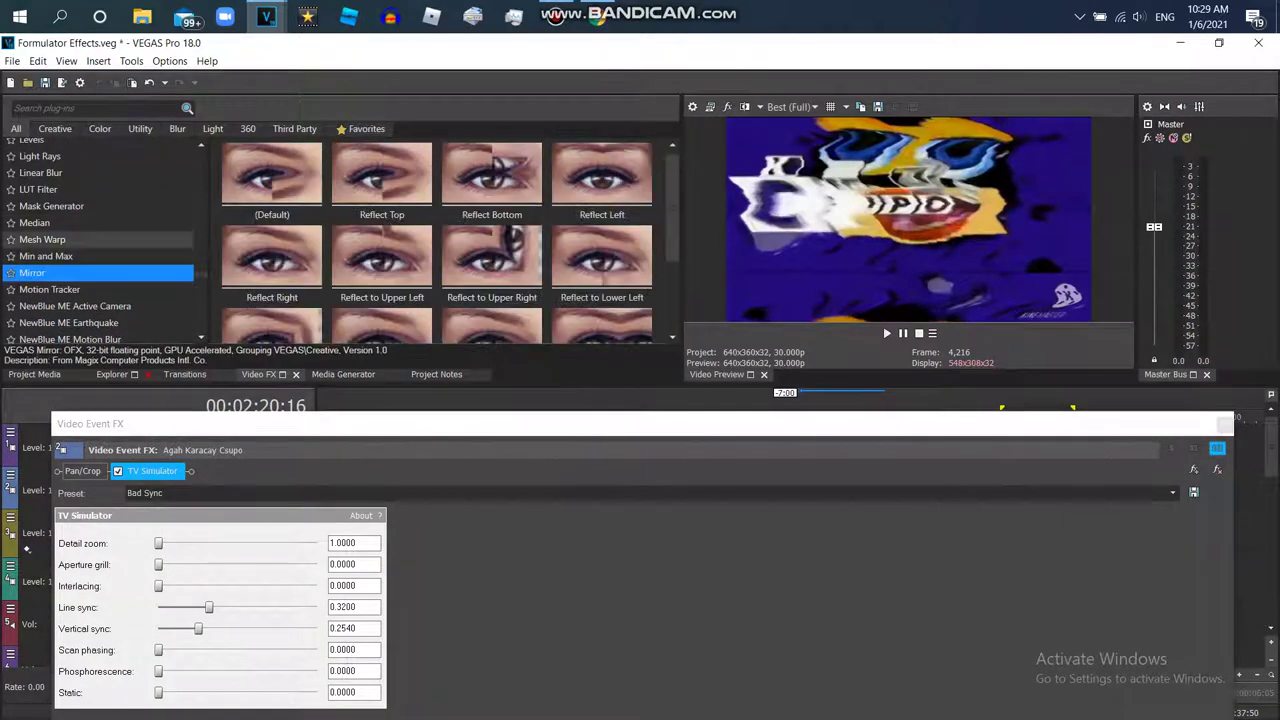
mouse_move(201, 274)
left_mouse_down()
mouse_move(201, 297)
mouse_move(201, 283)
left_mouse_up()
scroll(100, 240, "down", 3)
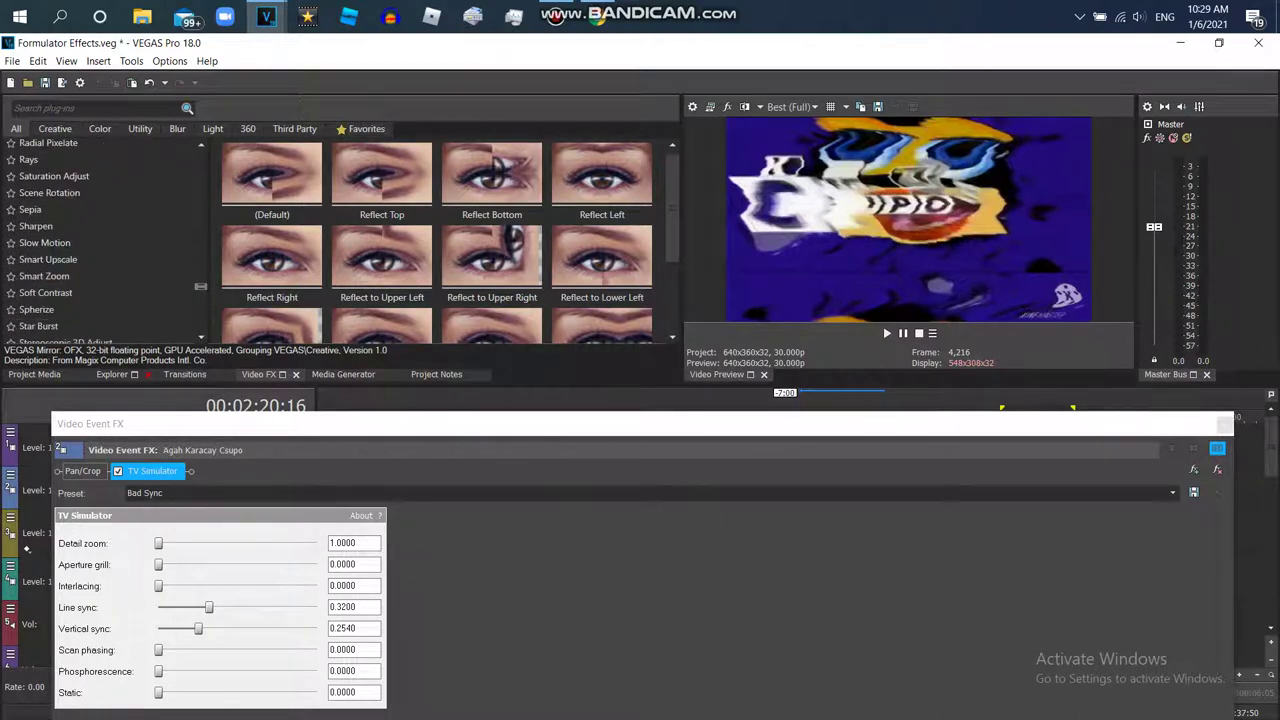
scroll(100, 240, "down", 6)
left_click(100, 162)
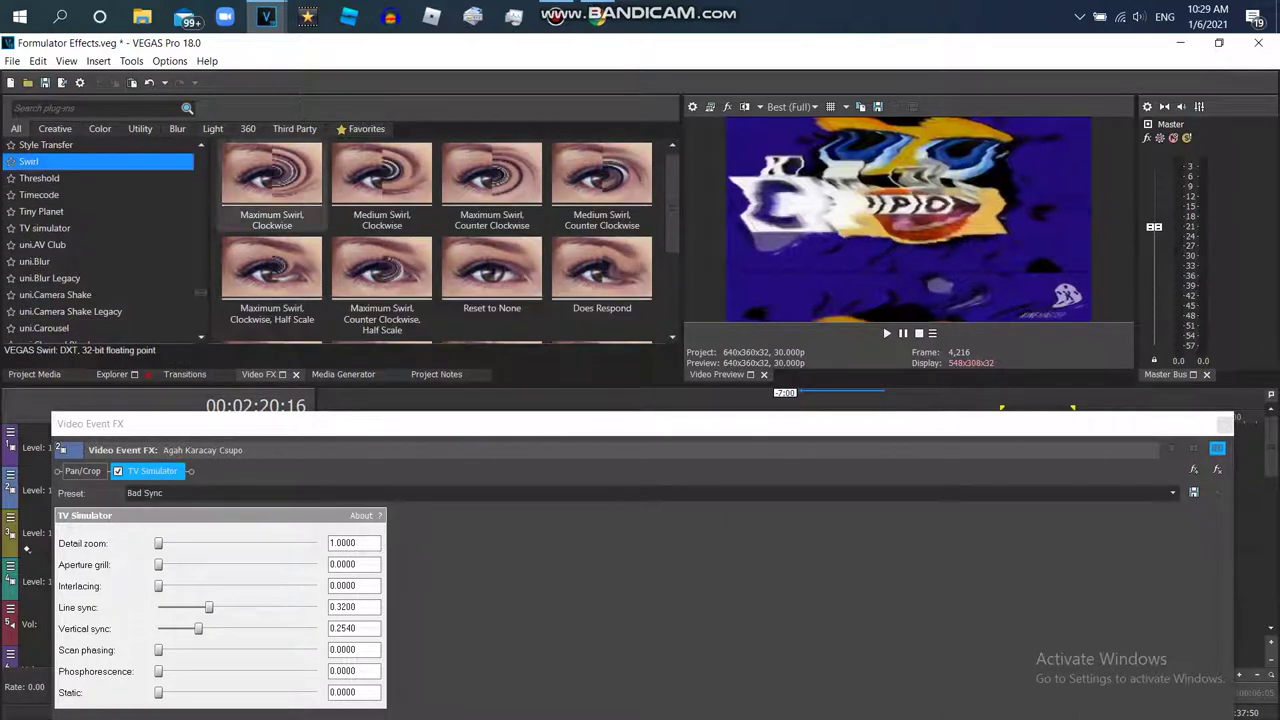
left_click_drag(673, 205, 673, 273)
left_click_drag(272, 235, 264, 455)
left_click_drag(673, 270, 673, 246)
left_click_drag(602, 185, 480, 460)
Add Mirror with the Reflect Left preset between the two Swirl effects.
left_click_drag(200, 293, 200, 278)
scroll(100, 240, "up", 1)
left_click(32, 176)
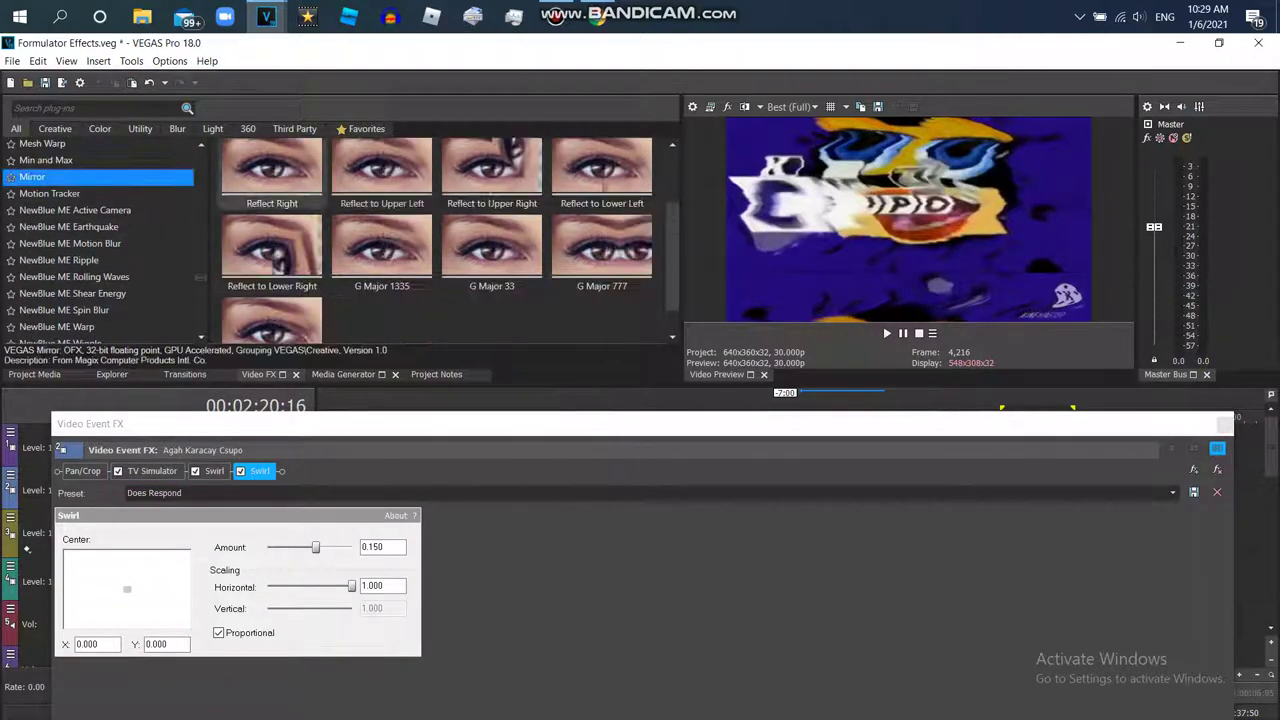
scroll(492, 172, "up", 1)
double_click(601, 180)
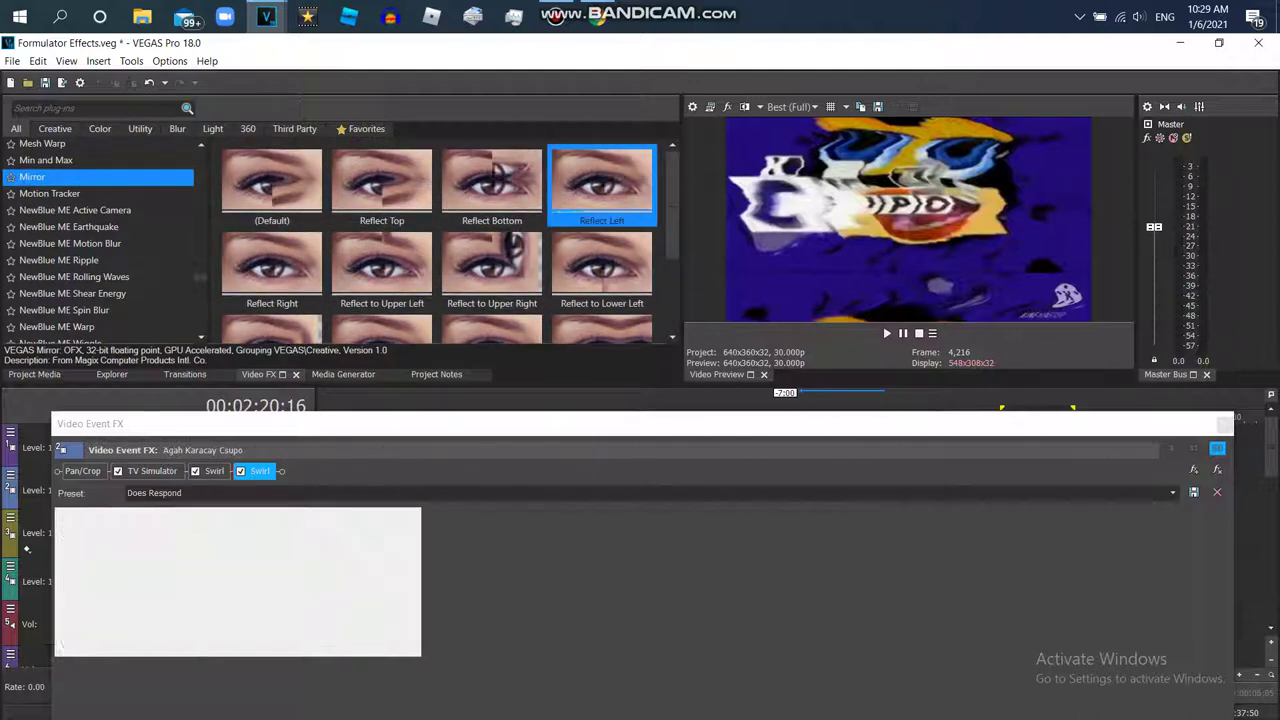
Add Invert with the default preset and HSL Adjust with Invert Color ahead of TV Simulator.
left_click_drag(200, 277, 200, 270)
left_click(120, 199)
double_click(272, 184)
left_click(60, 183)
double_click(492, 184)
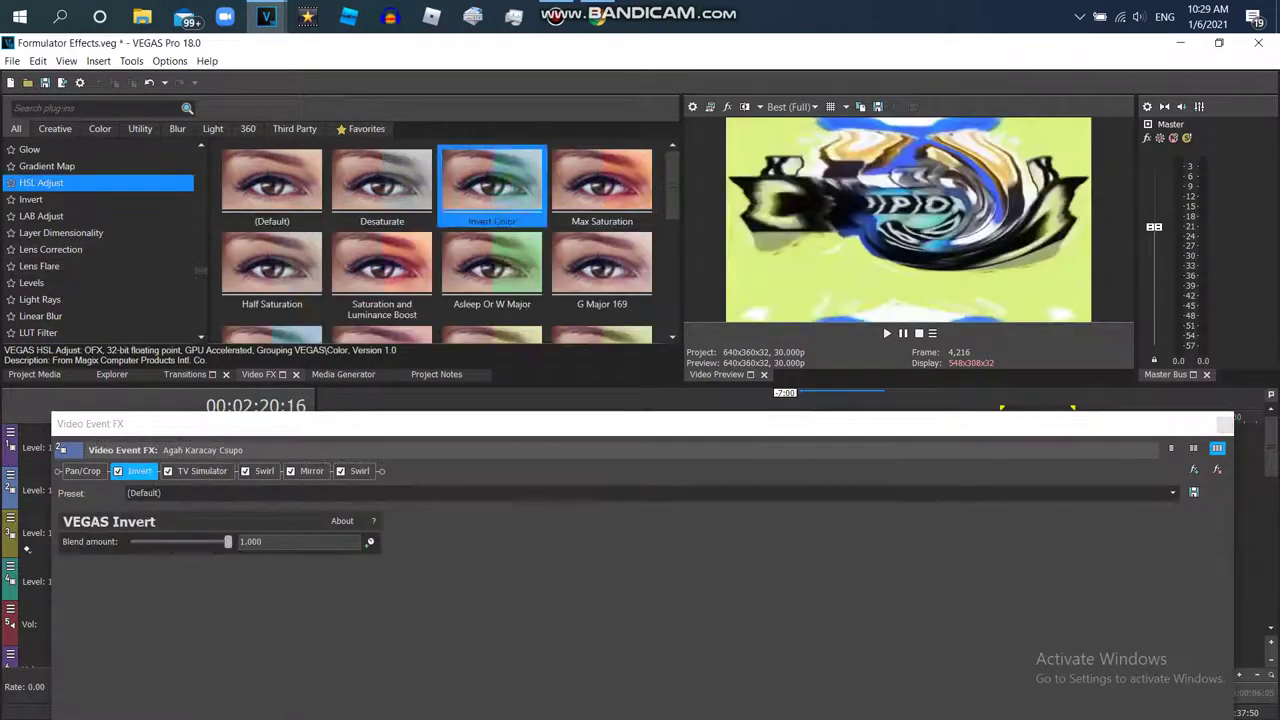
Insert Channel Blend RGBA -> BGRA between Invert and HSL Adjust, and set HSL Adjust's Add to hue to 0.600.
left_click_drag(200, 271, 200, 258)
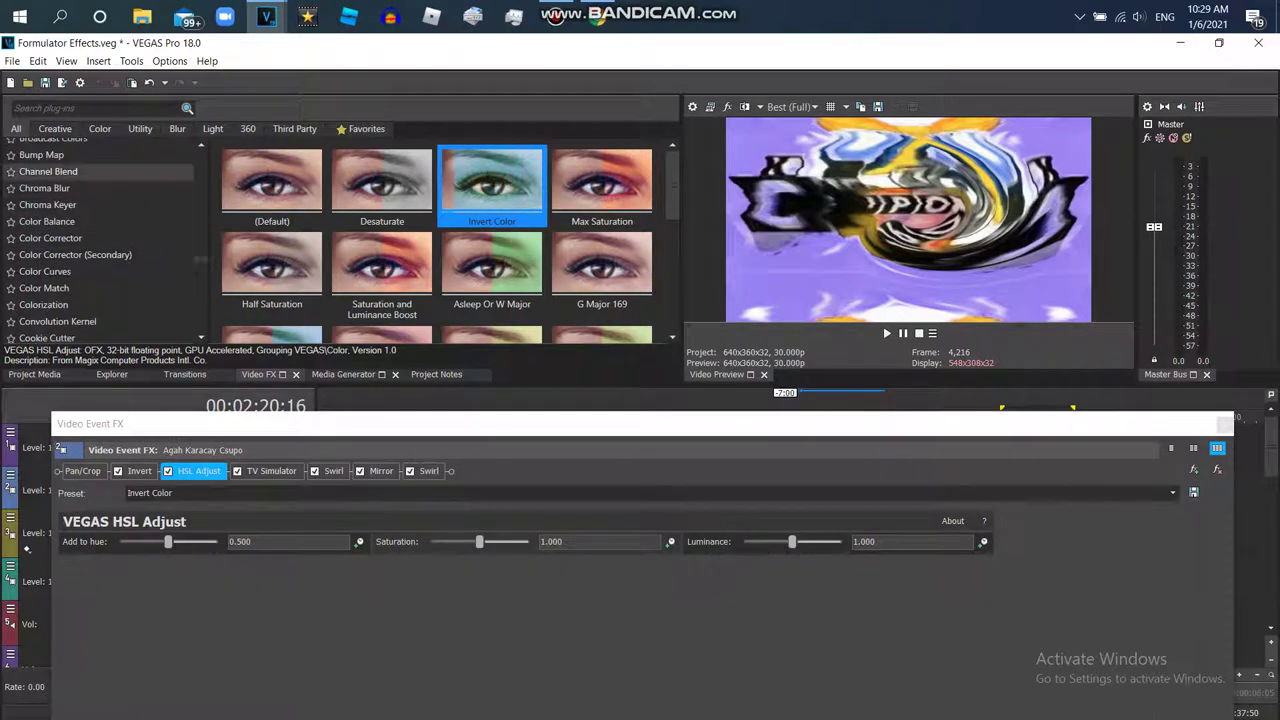
left_click(120, 171)
scroll(272, 295, "down", 1)
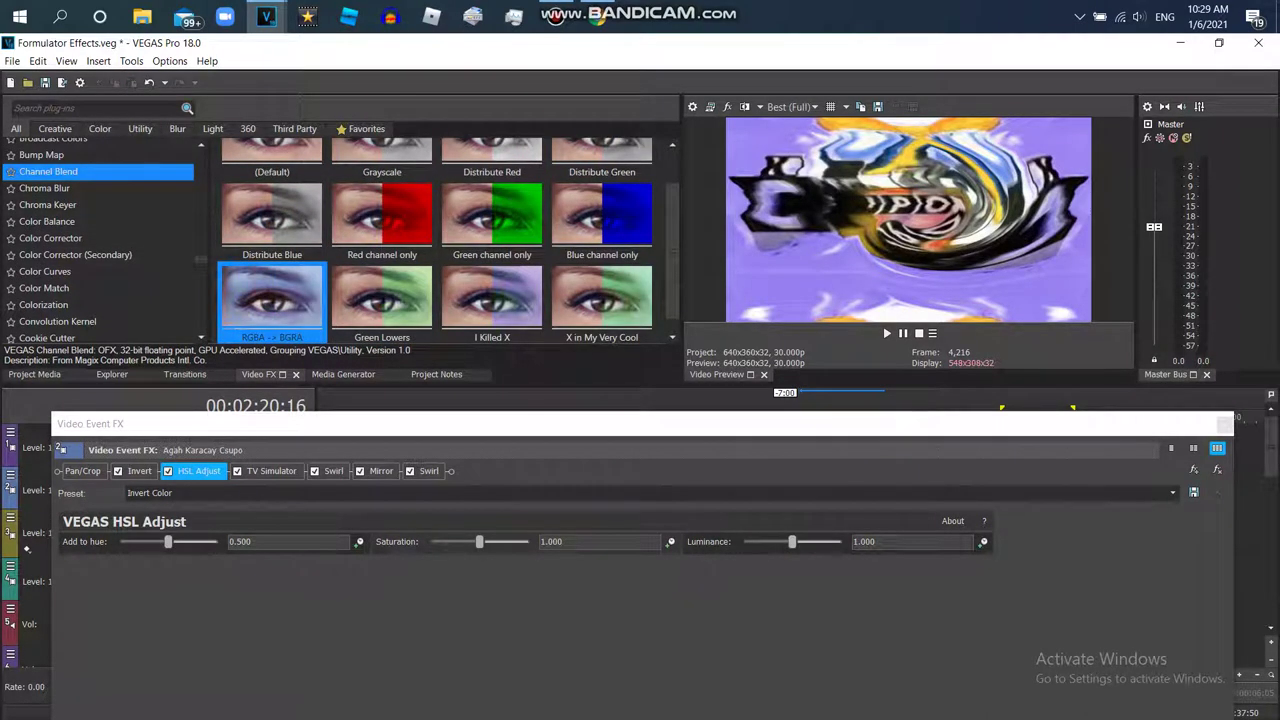
left_click_drag(272, 300, 200, 471)
left_click(278, 471)
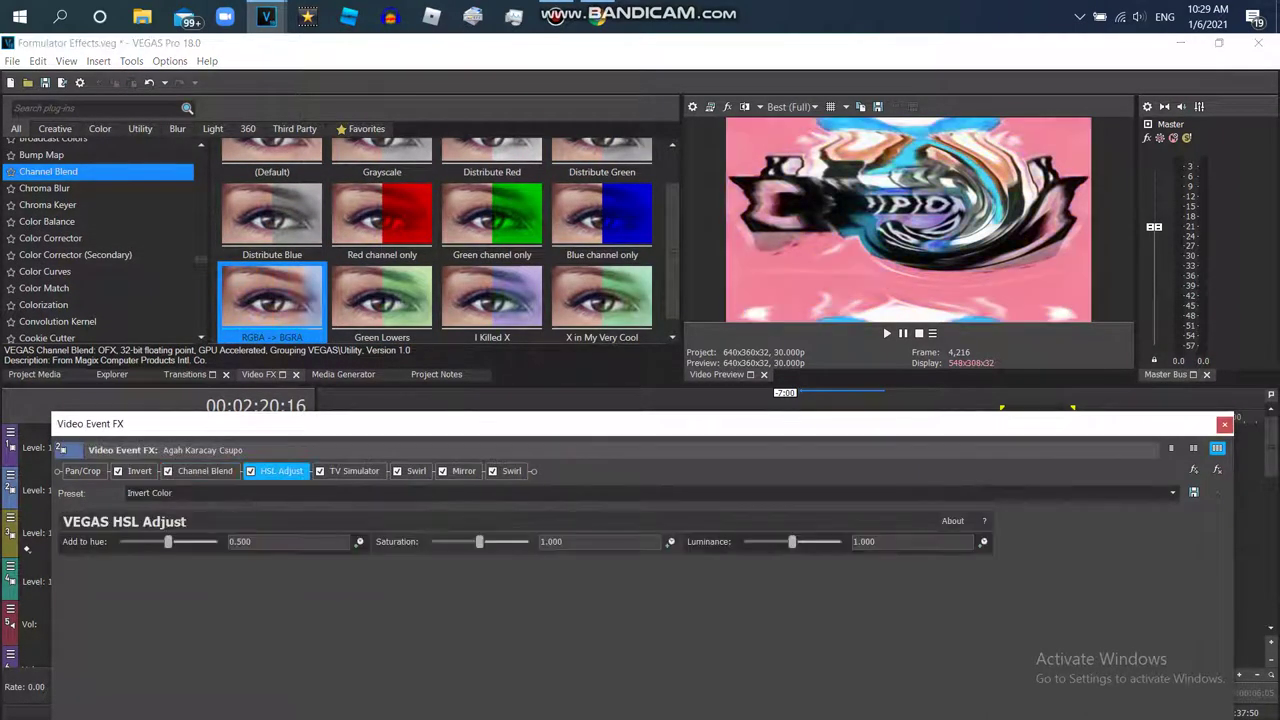
left_click_drag(161, 541, 178, 541)
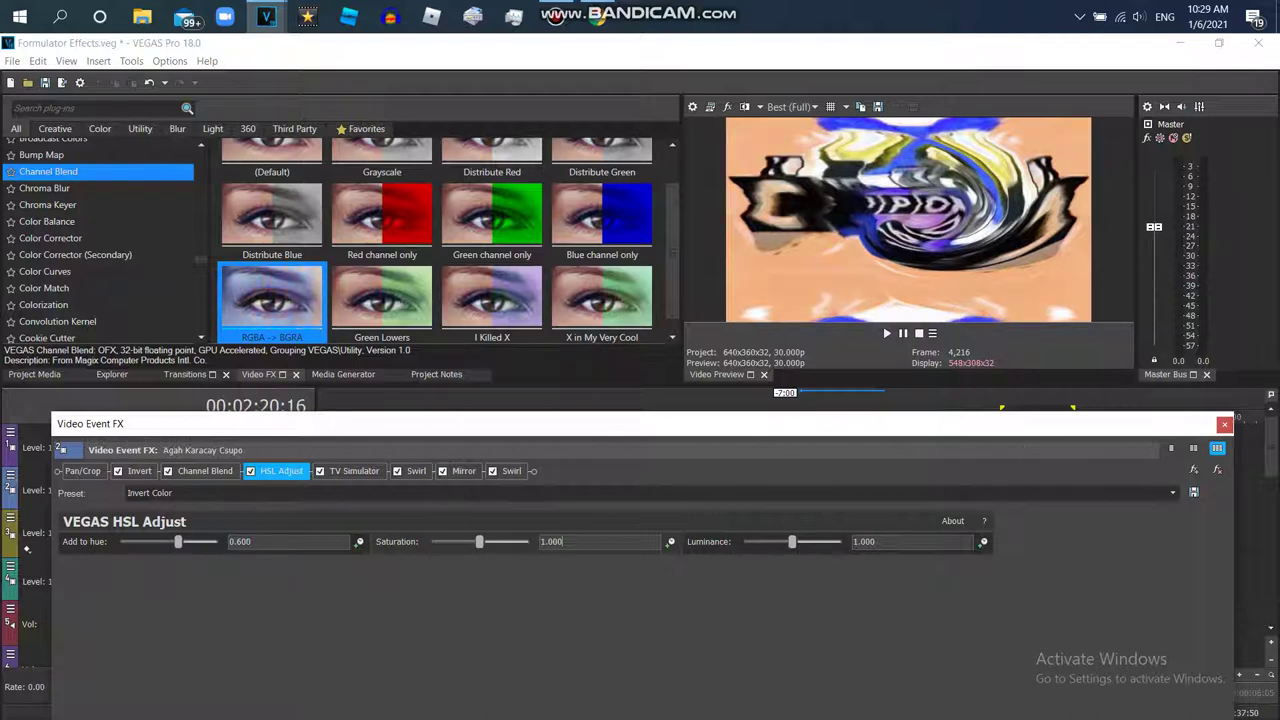
Review the settings of each effect in the clip's chain, from Invert to the last Swirl, including the TV Simulator keyframes.
left_click(139, 471)
left_click(205, 471)
left_click(281, 471)
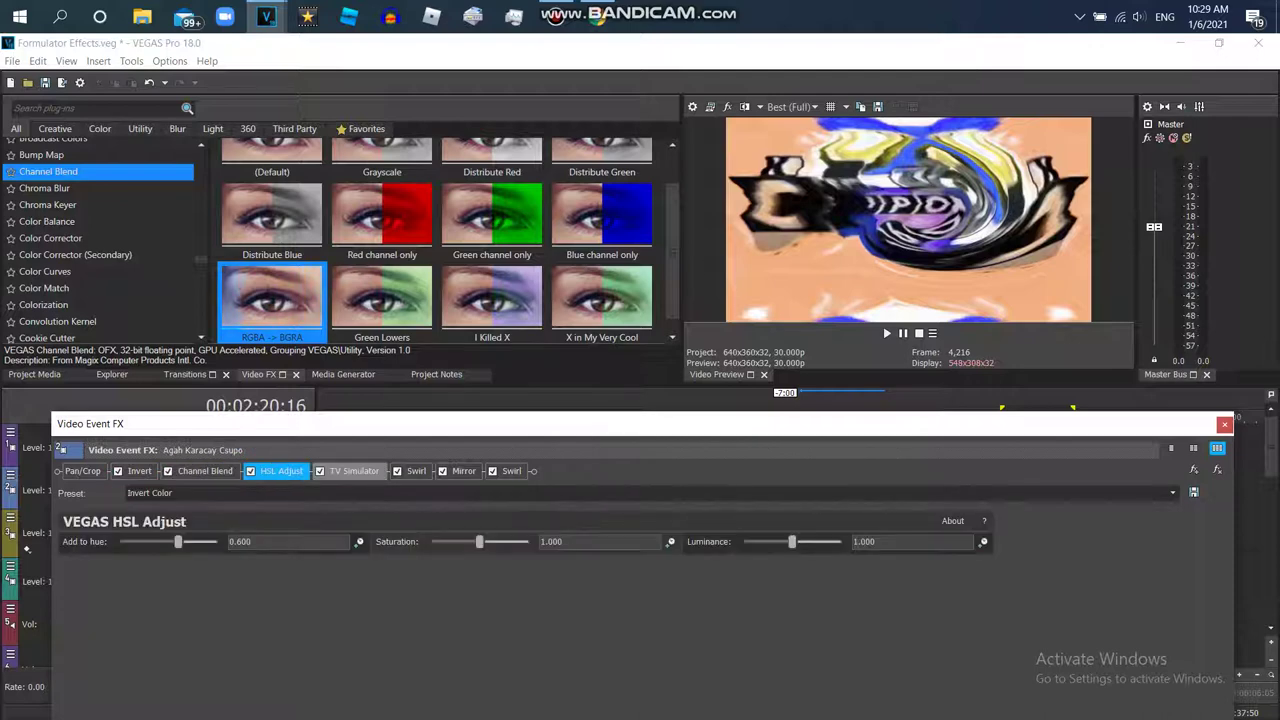
left_click(205, 471)
left_click(281, 471)
left_click(354, 471)
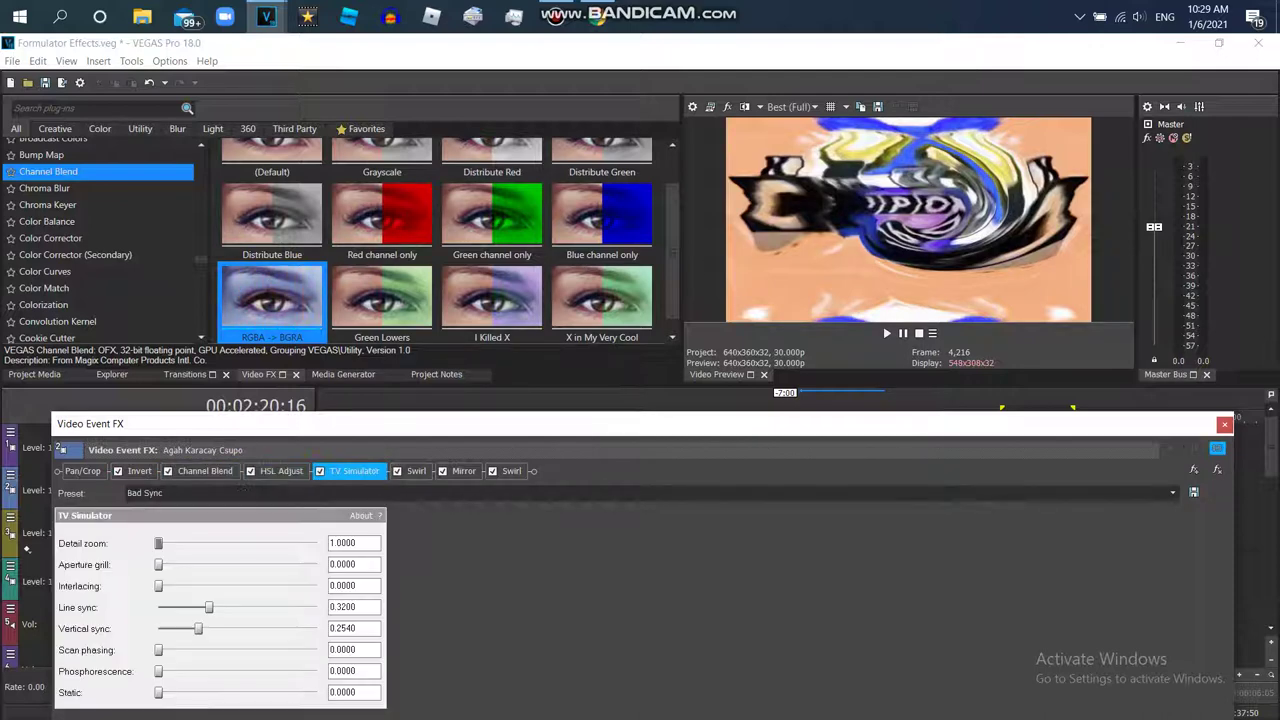
left_click_drag(100, 424, 93, 151)
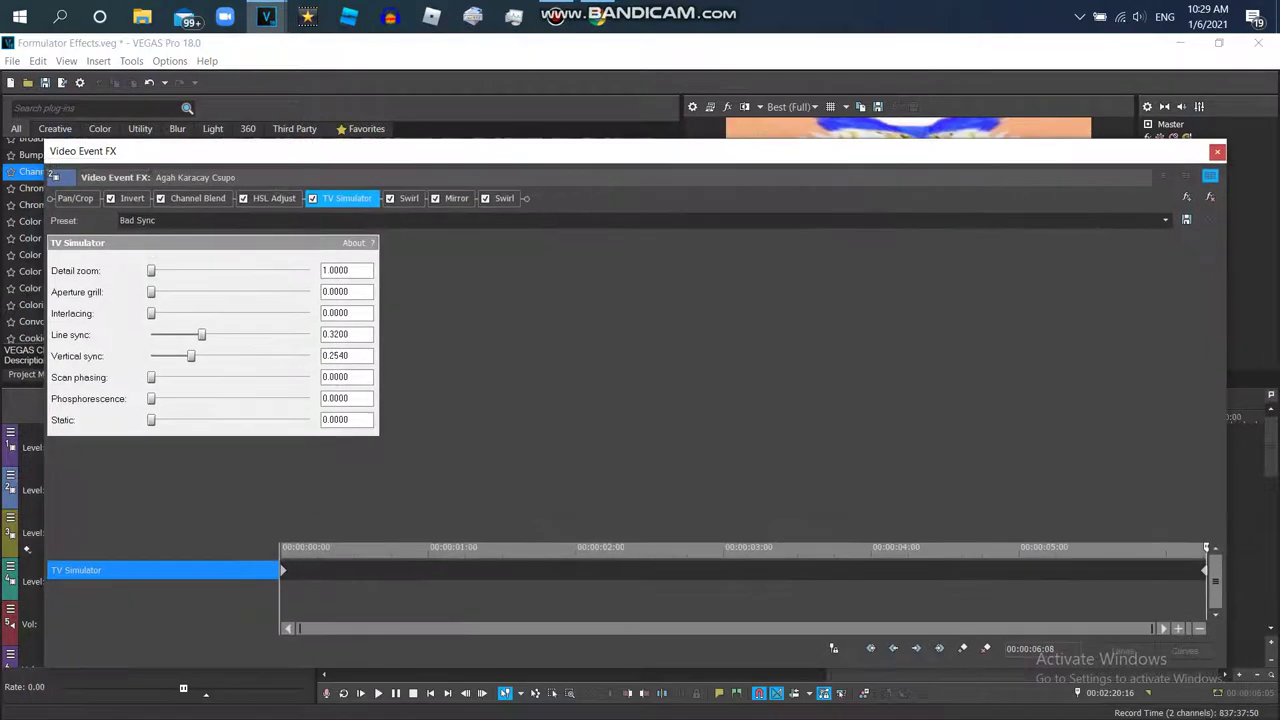
left_click_drag(300, 588, 674, 588)
left_click(407, 198)
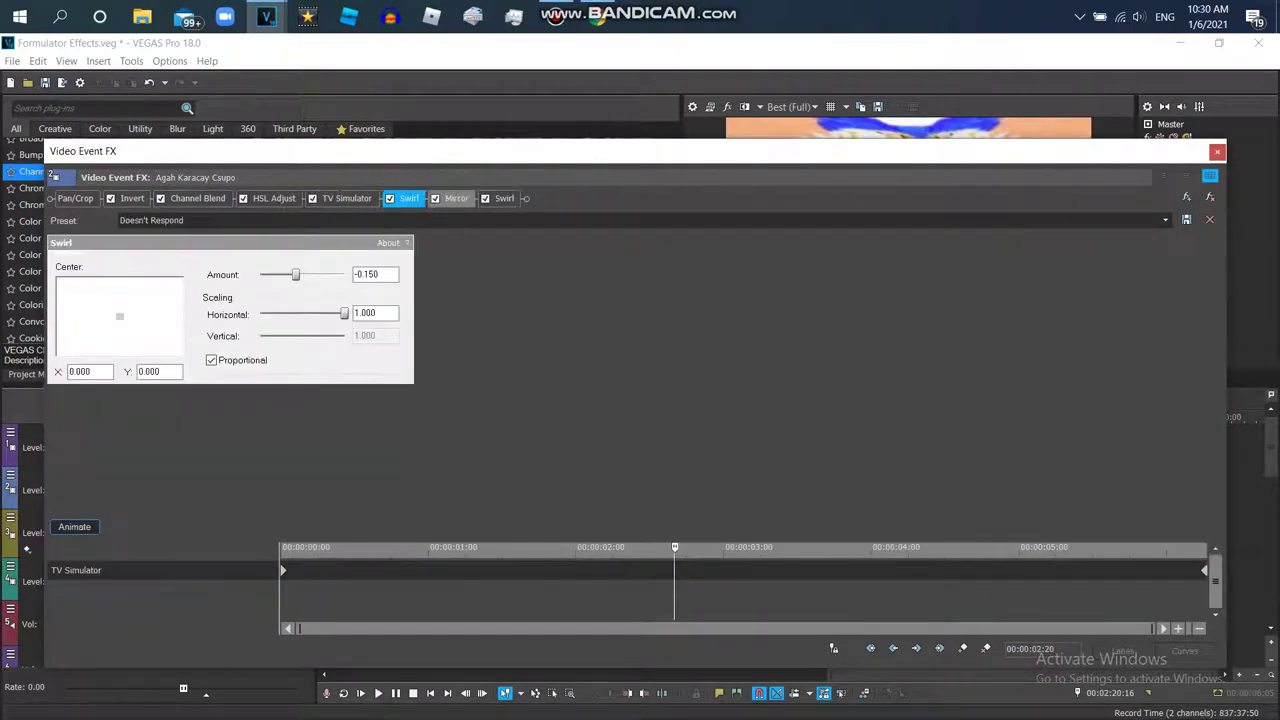
left_click(456, 198)
left_click(504, 198)
Add Spherize with the Medium Sphere In preset at the end of the effect chain and close the effects window.
left_click_drag(100, 151, 95, 399)
left_click_drag(201, 260, 201, 271)
scroll(105, 240, "down", 11)
left_click_drag(201, 284, 201, 288)
left_click(60, 286)
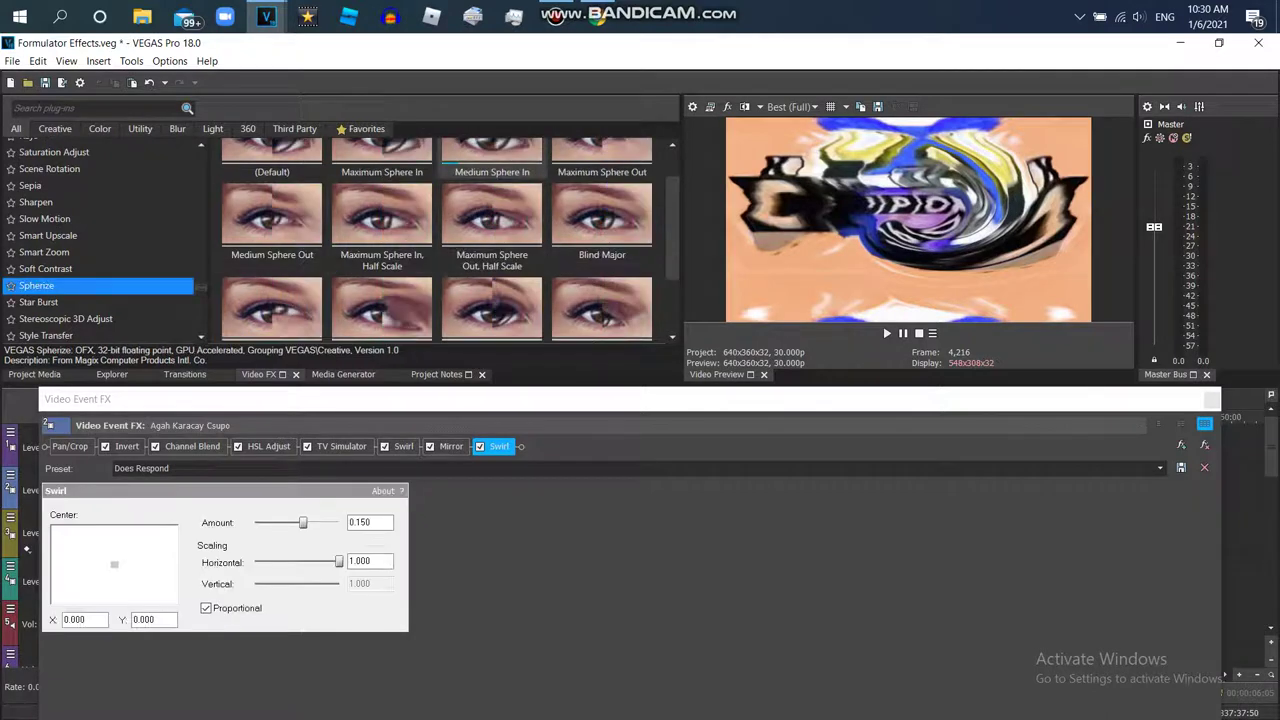
double_click(492, 152)
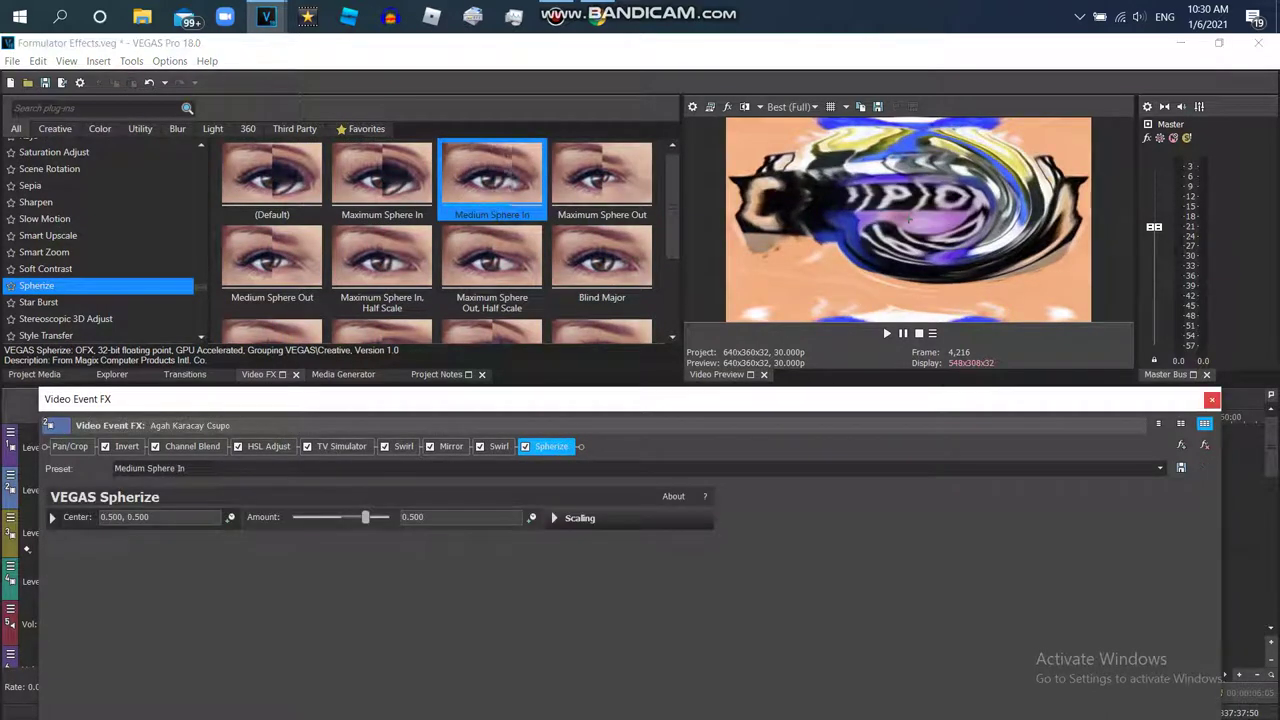
left_click(1212, 400)
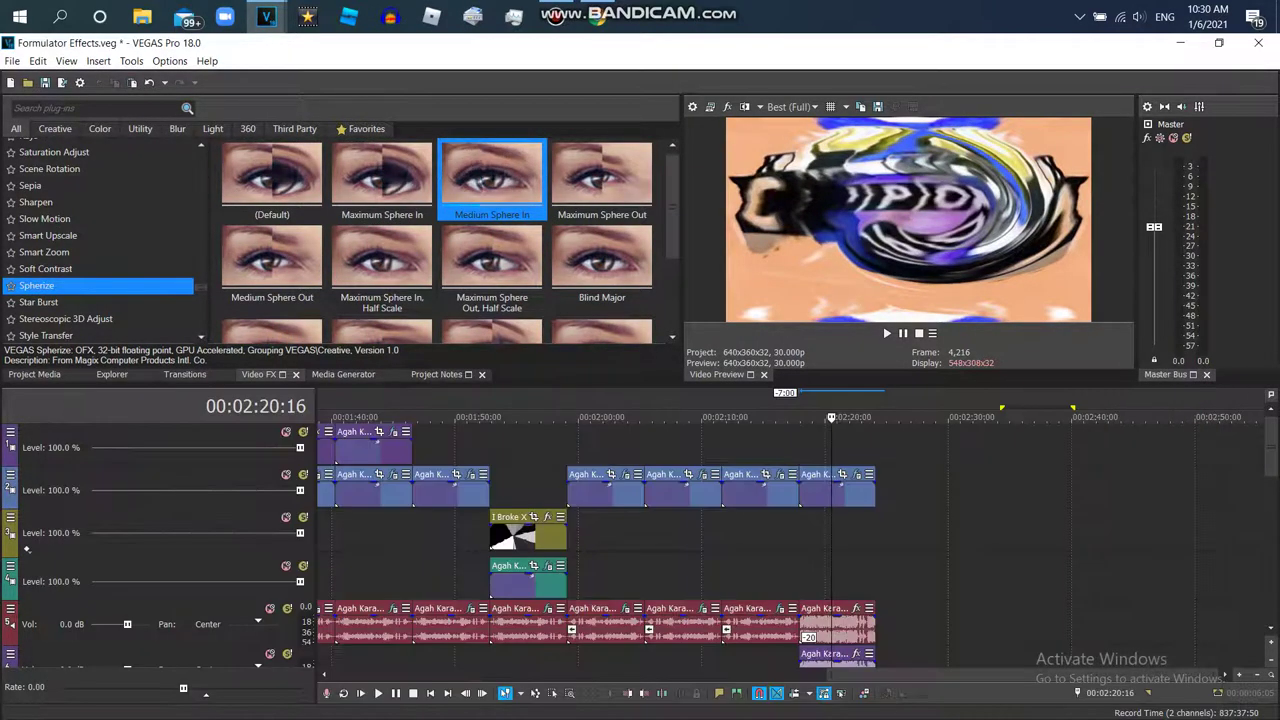
Play the last clip from its start to check the effects, and save the project.
left_click(799, 542)
left_click(903, 334)
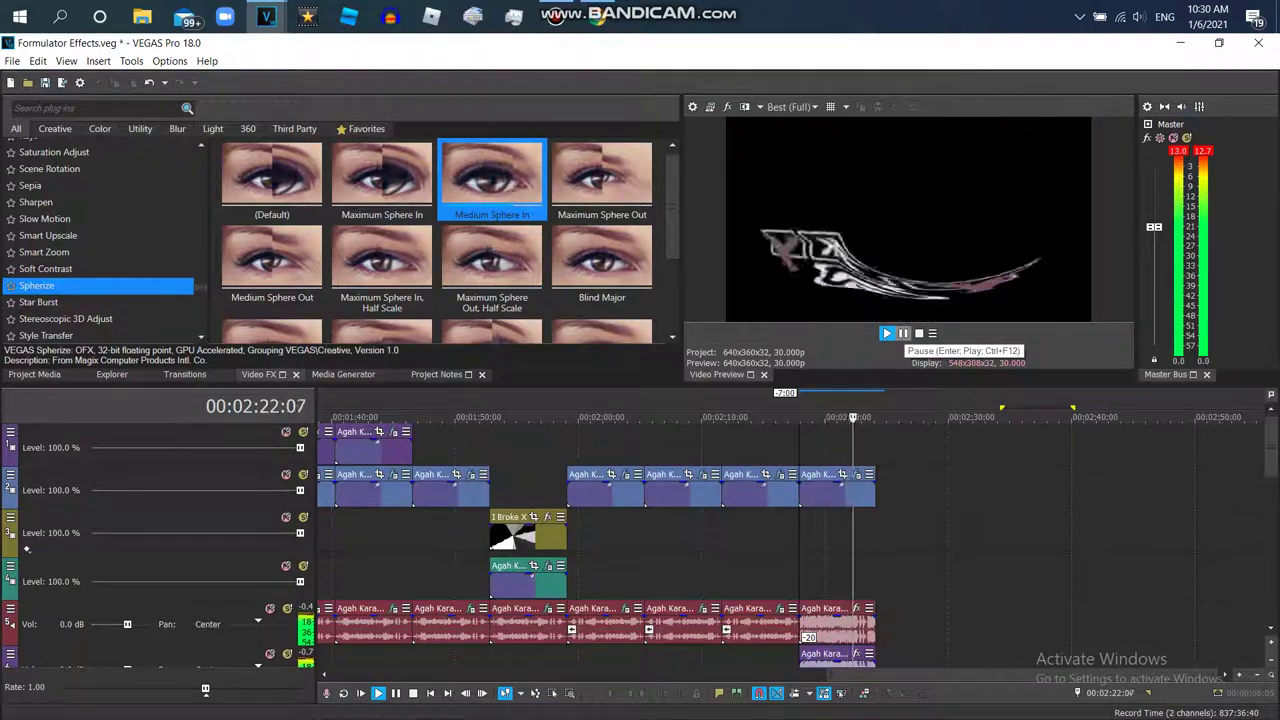
left_click(903, 334)
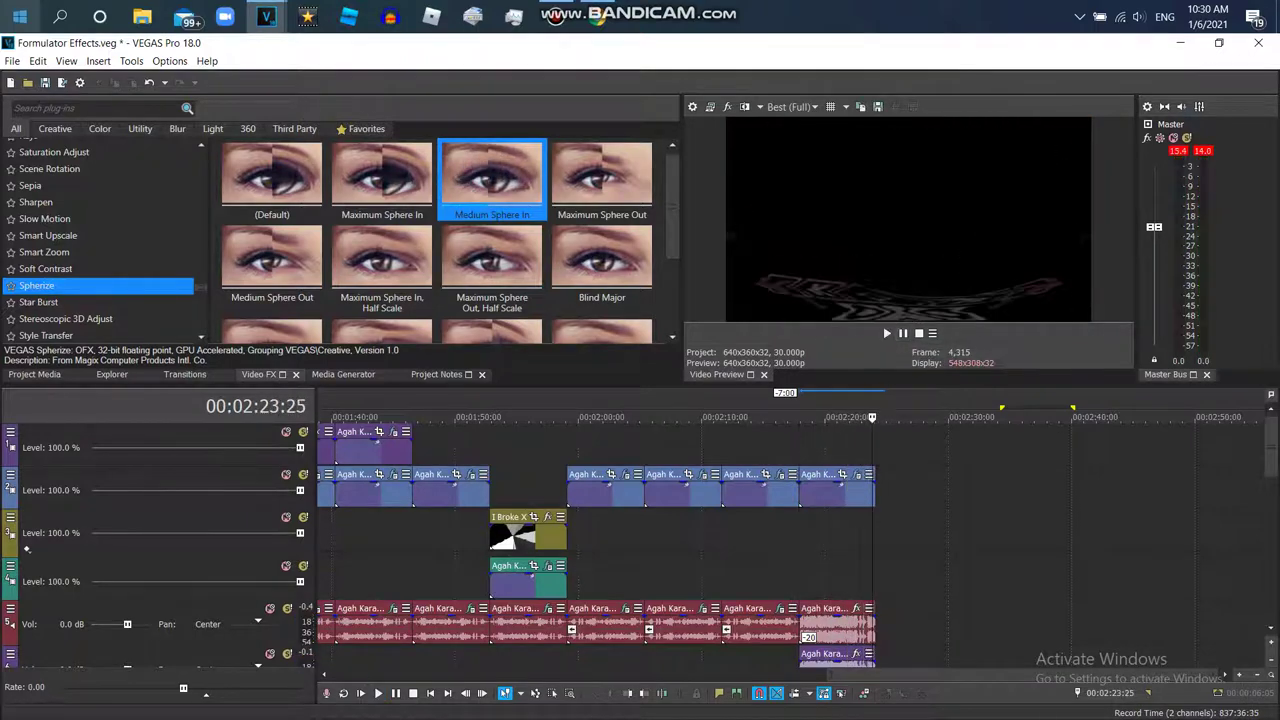
left_click(12, 61)
left_click(28, 136)
Switch to Chrome, play part of the Formulator V23 reference video, and find the next playlist entry.
left_click(597, 17)
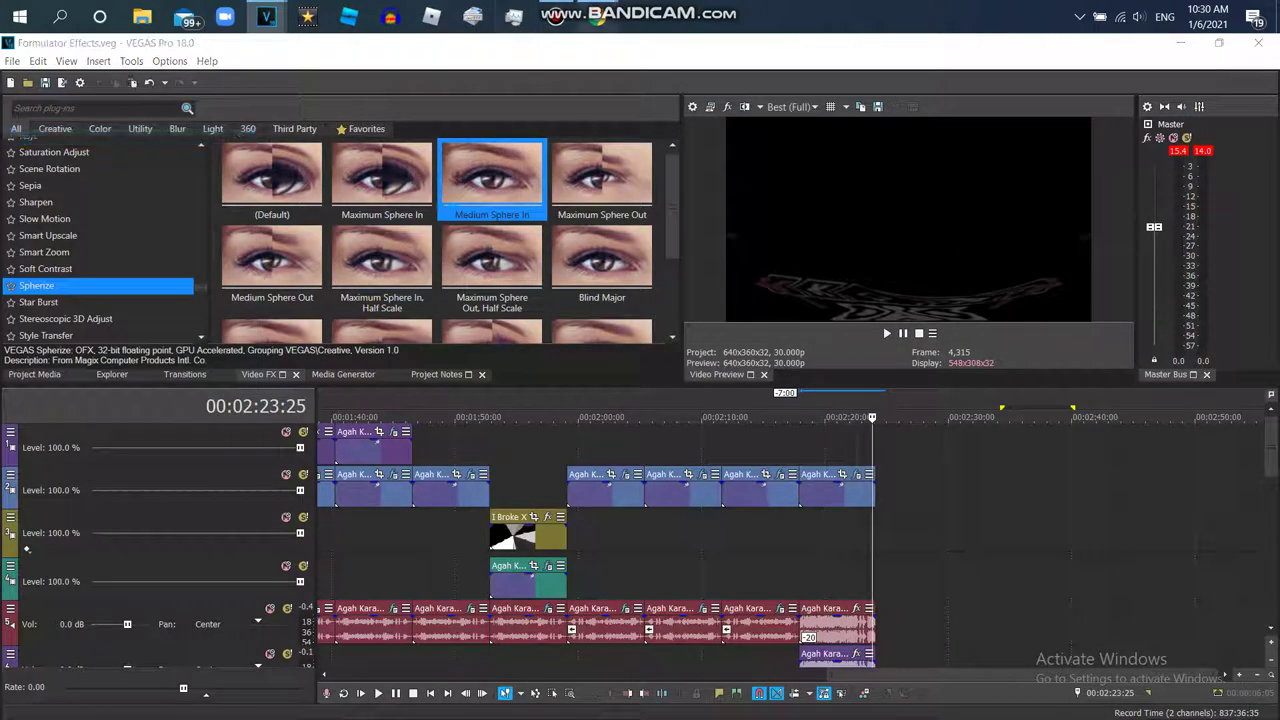
scroll(640, 400, "up", 6)
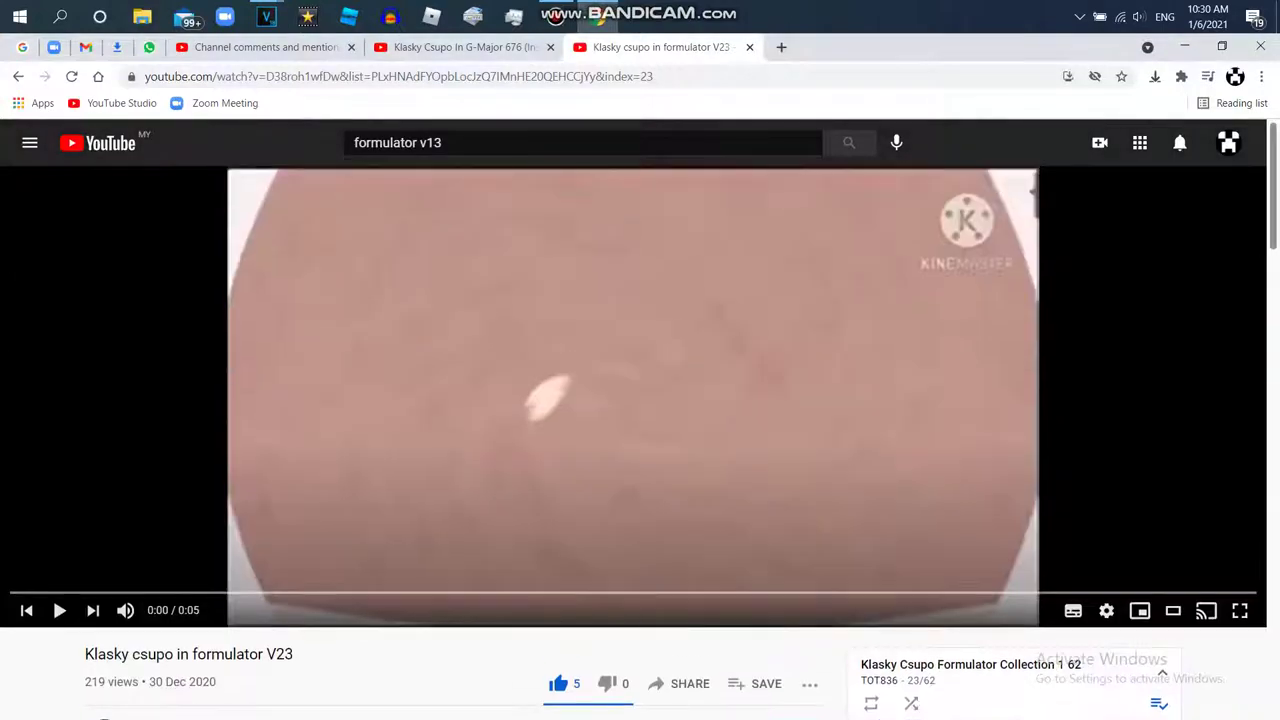
key("space")
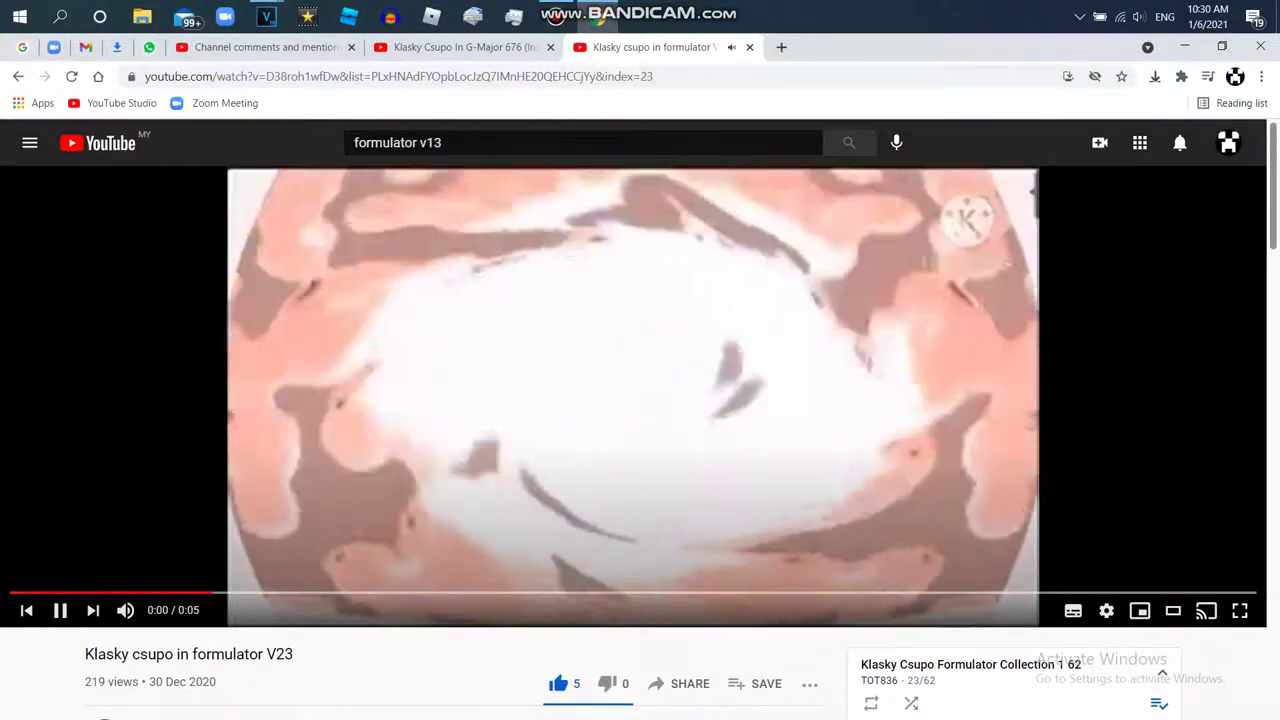
key("space")
scroll(640, 400, "down", 4)
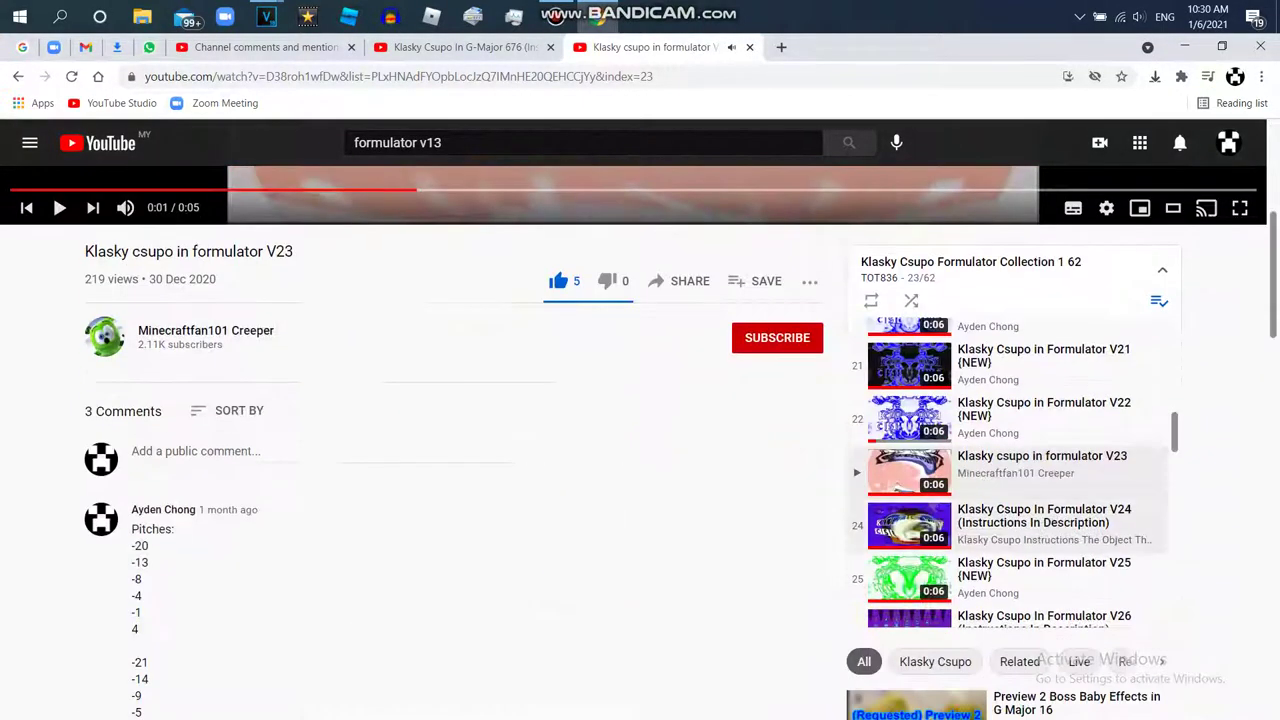
Open the Formulator V24 video from the playlist, like it, and show the instructions in its description.
left_click(1050, 525)
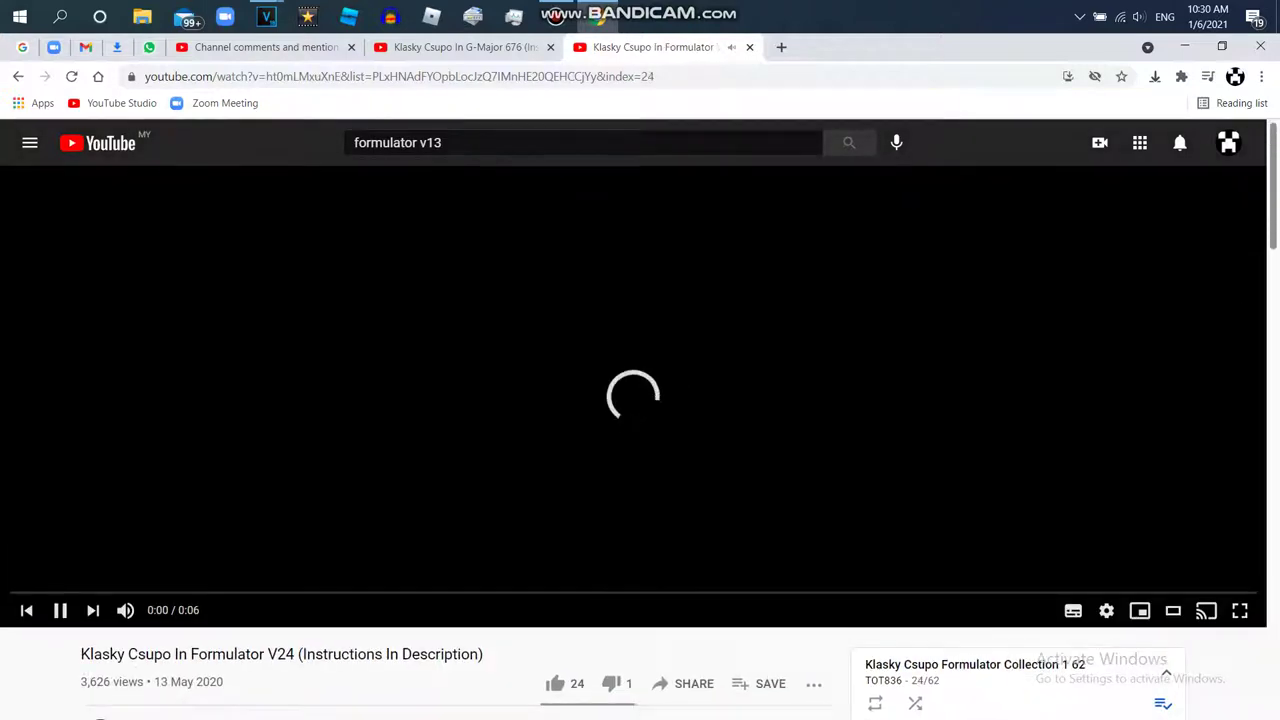
left_click(556, 684)
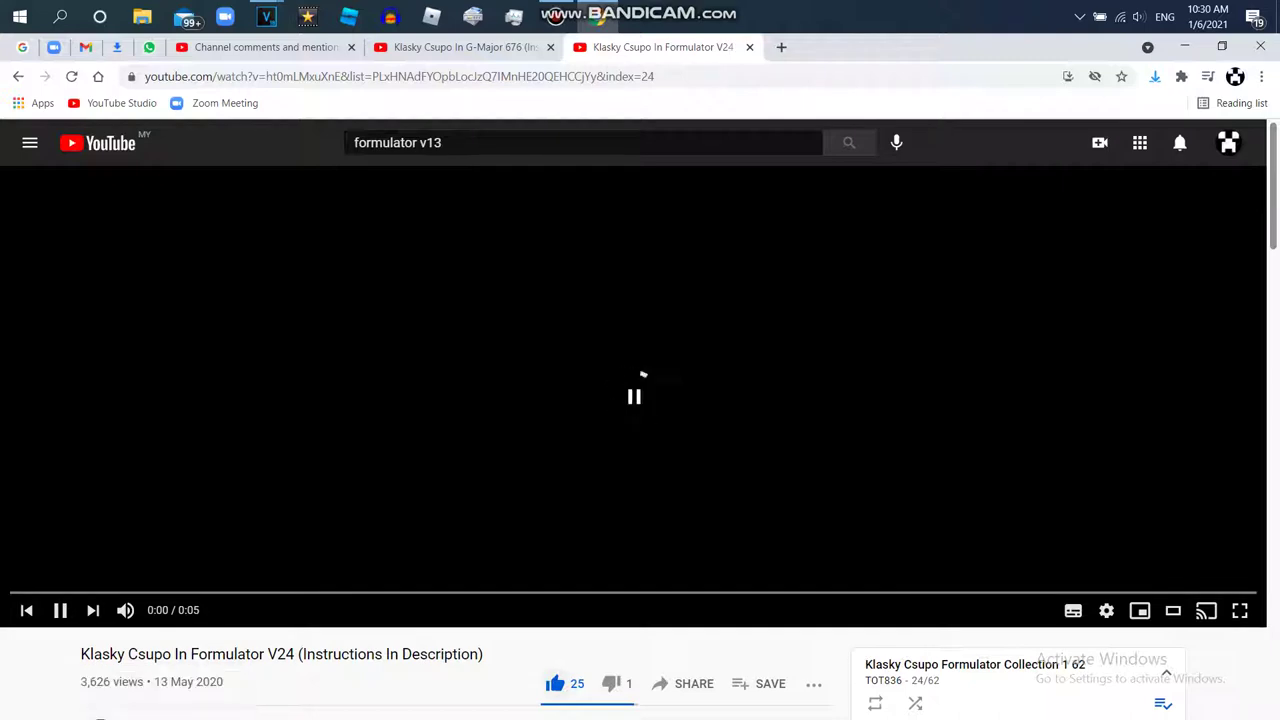
scroll(913, 641, "down", 5)
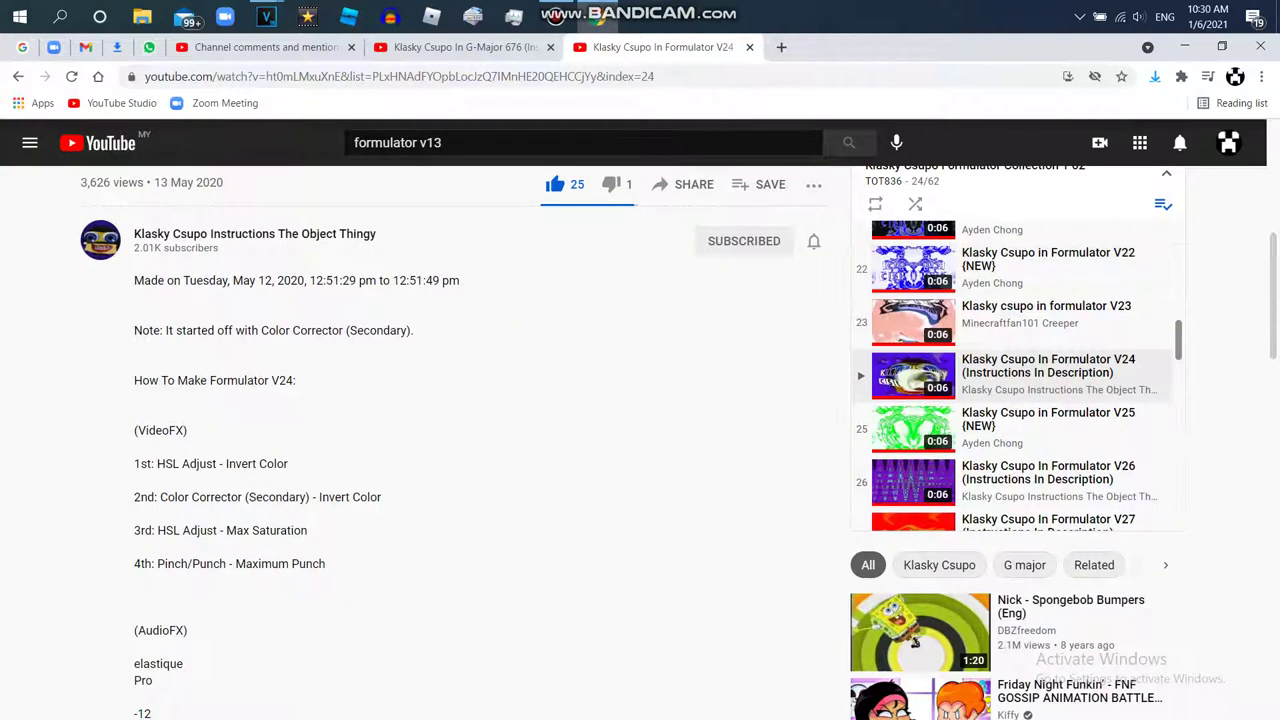
Look through the rest of the Formulator V24 instructions, then switch back to VEGAS Pro.
scroll(640, 440, "down", 3)
scroll(640, 440, "down", 3)
key("Home")
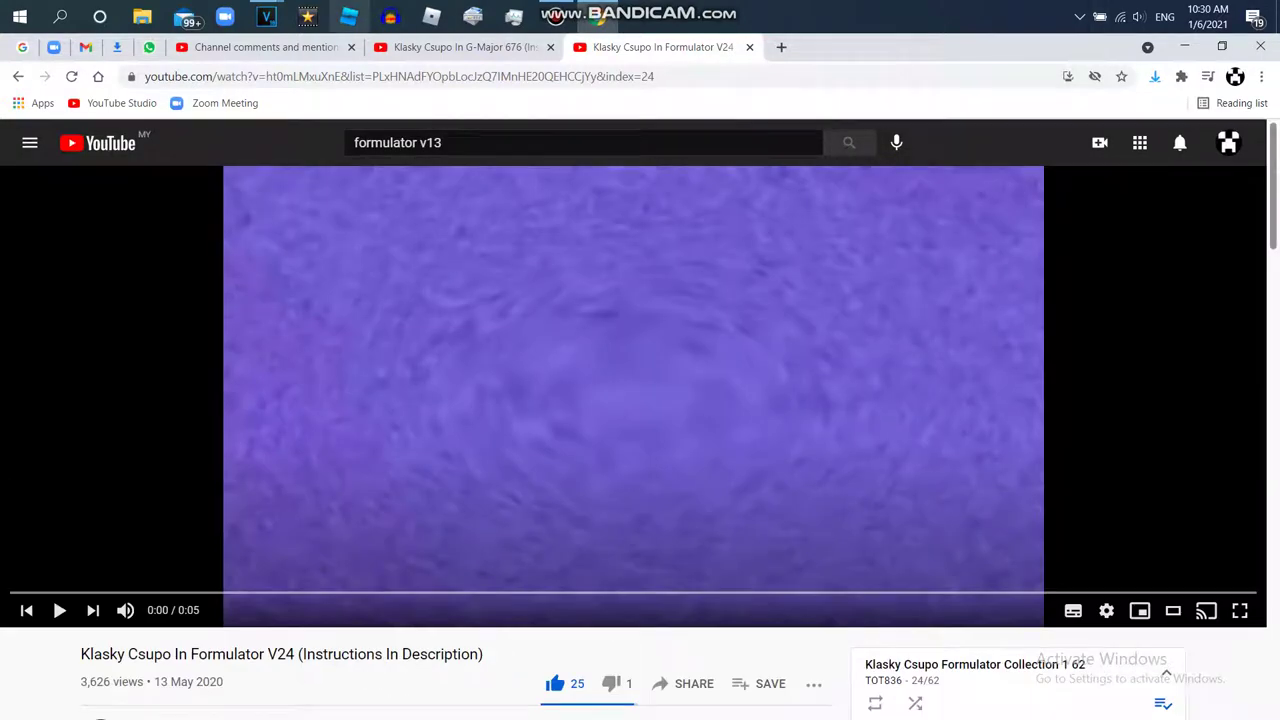
mouse_move(266, 17)
left_click(177, 100)
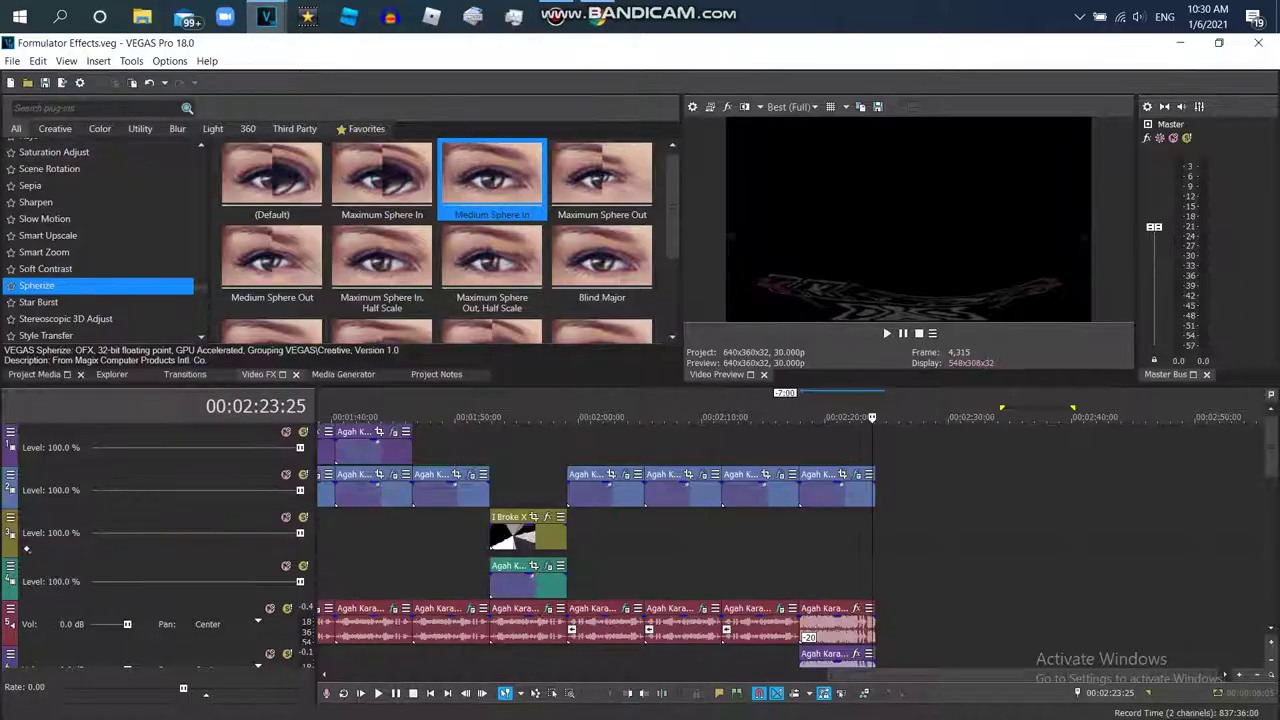
Add the original Csupo MP4 clip from the project media directly after the last clip, with video on track 2 and audio on track 5.
left_click(35, 374)
left_click_drag(160, 215, 880, 488)
left_click_drag(927, 446, 911, 488)
left_click_drag(911, 625, 908, 490)
key("u")
left_click(848, 627)
right_click(883, 529)
left_click(928, 411)
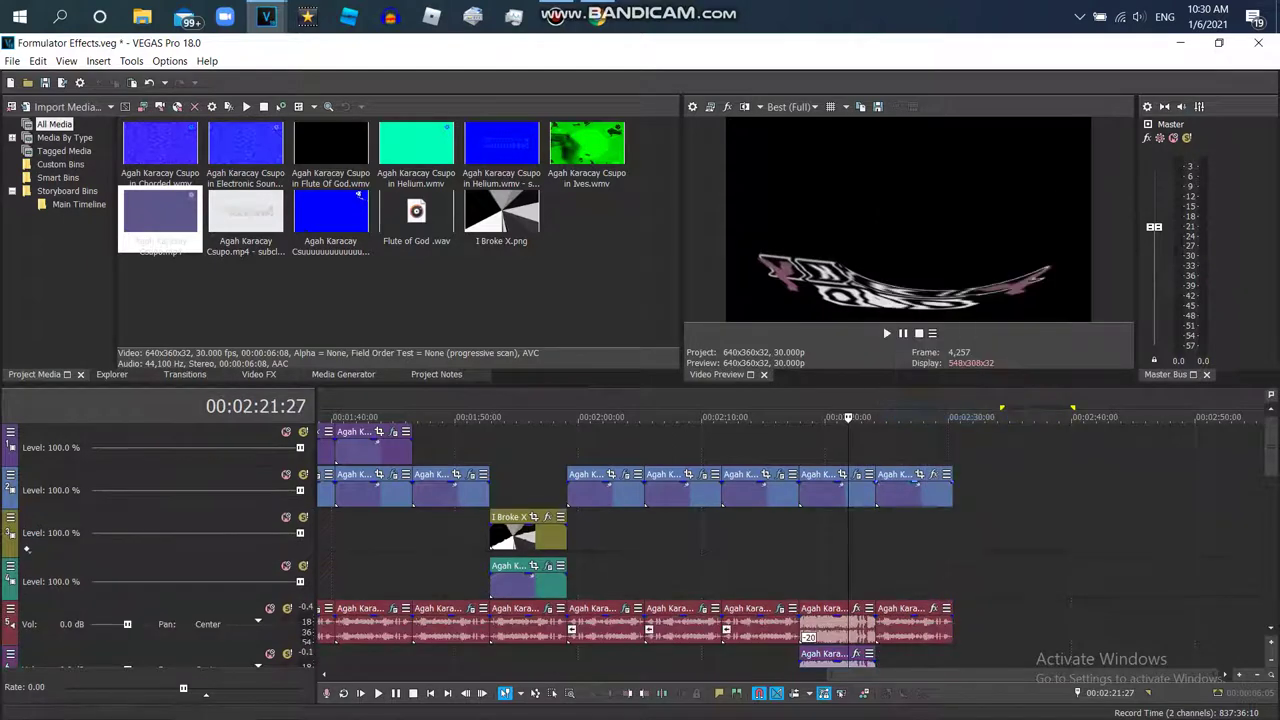
Copy the newly added clip with its audio and paste nine copies back to back after it.
right_click(914, 489)
left_click(944, 253)
left_click(955, 490)
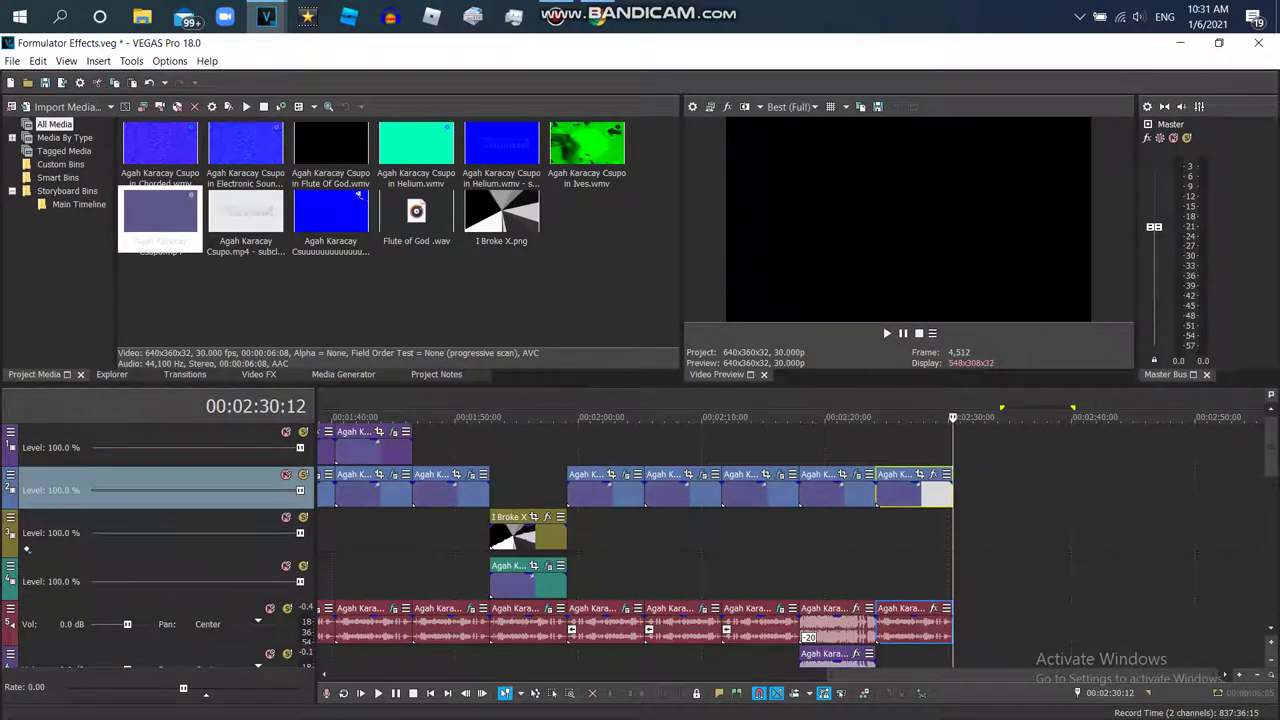
right_click(977, 482)
left_click(1000, 137)
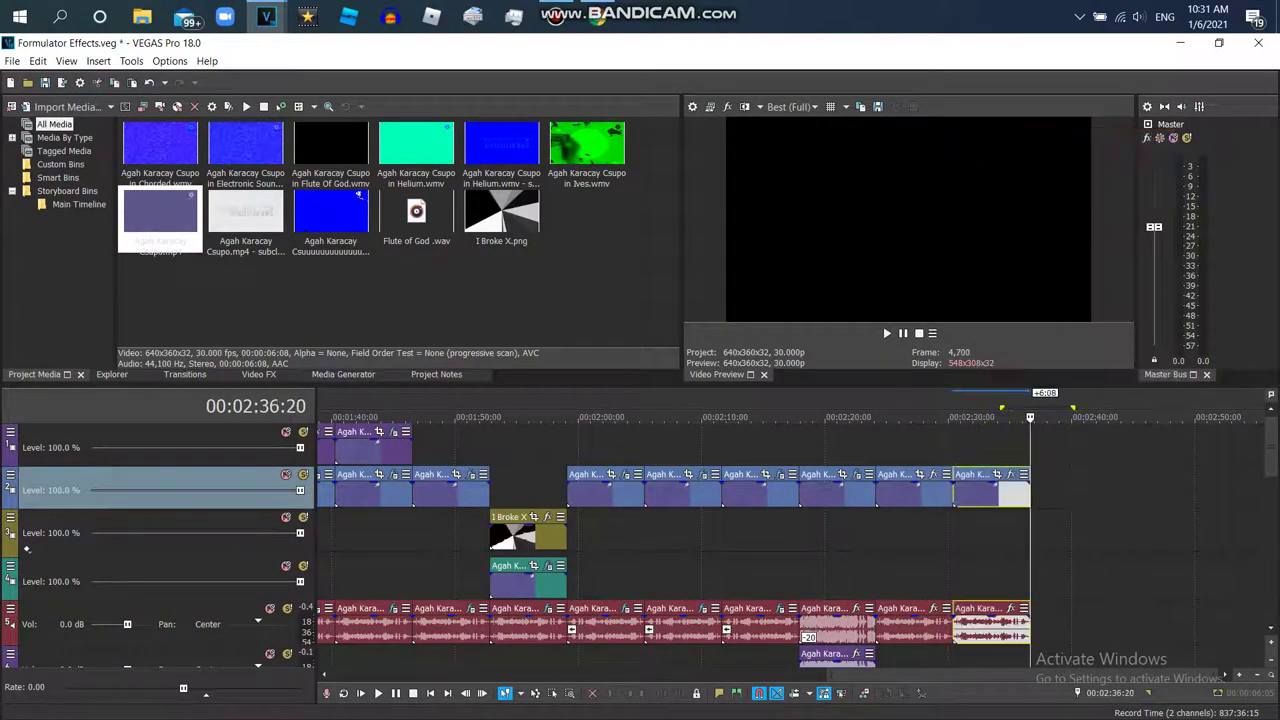
key("ctrl+v")
key("ctrl+v")
key("ctrl+v")
key("ctrl+v")
key("ctrl+v")
key("ctrl+v")
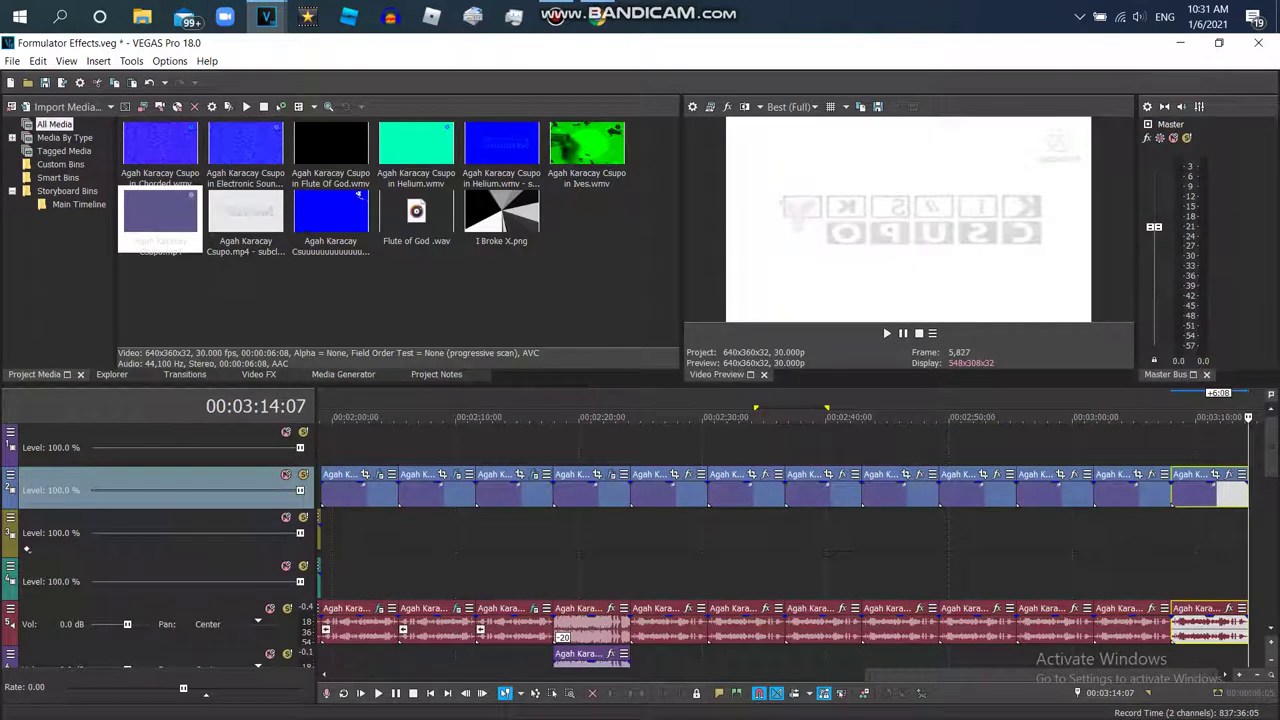
key("ctrl+v")
key("ctrl+v")
Set the newly added clip's track 5 audio to the élastique Pro method with a pitch change of 15.
left_click(489, 418)
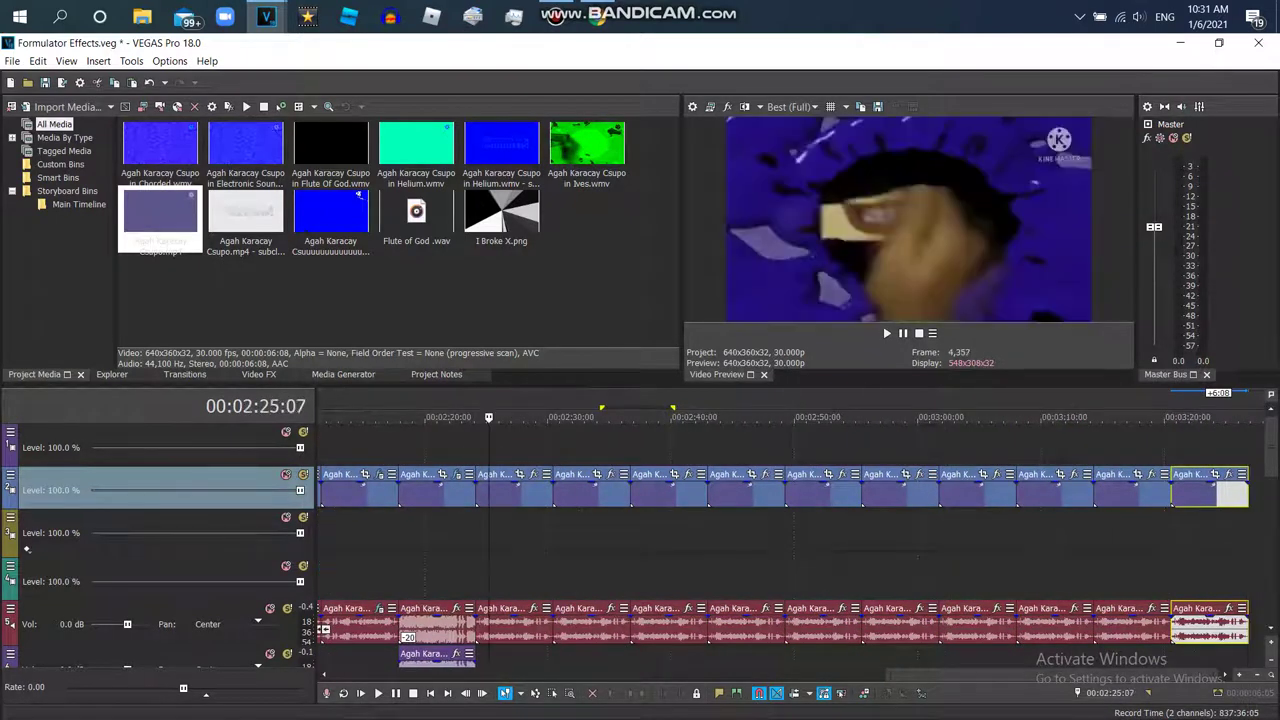
left_click(499, 628)
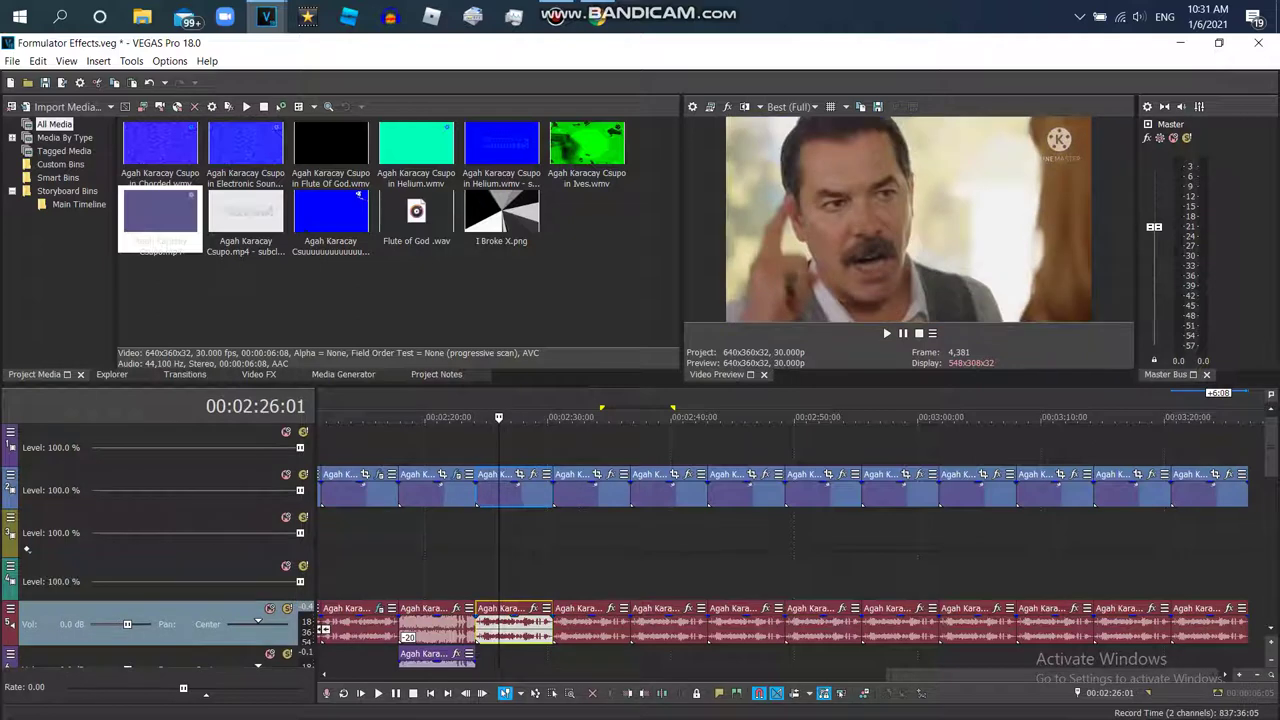
scroll(780, 540, "down", 4)
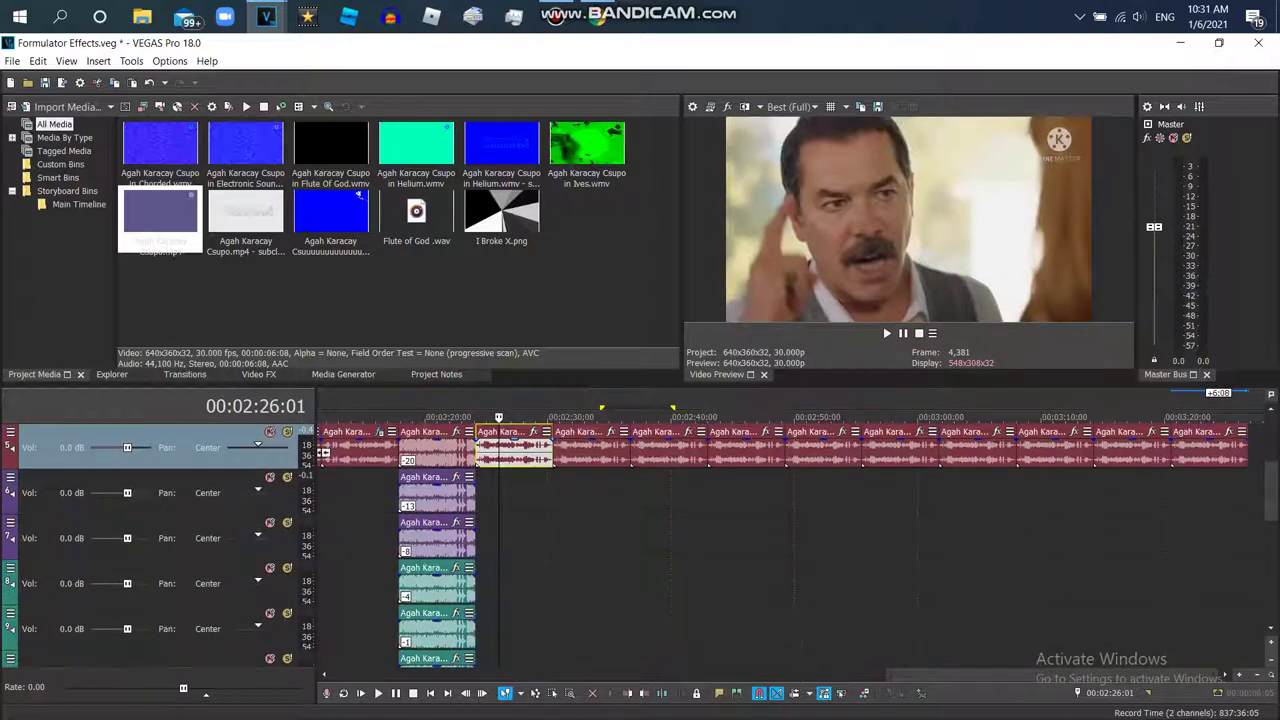
right_click(506, 448)
left_click(543, 708)
left_click(686, 312)
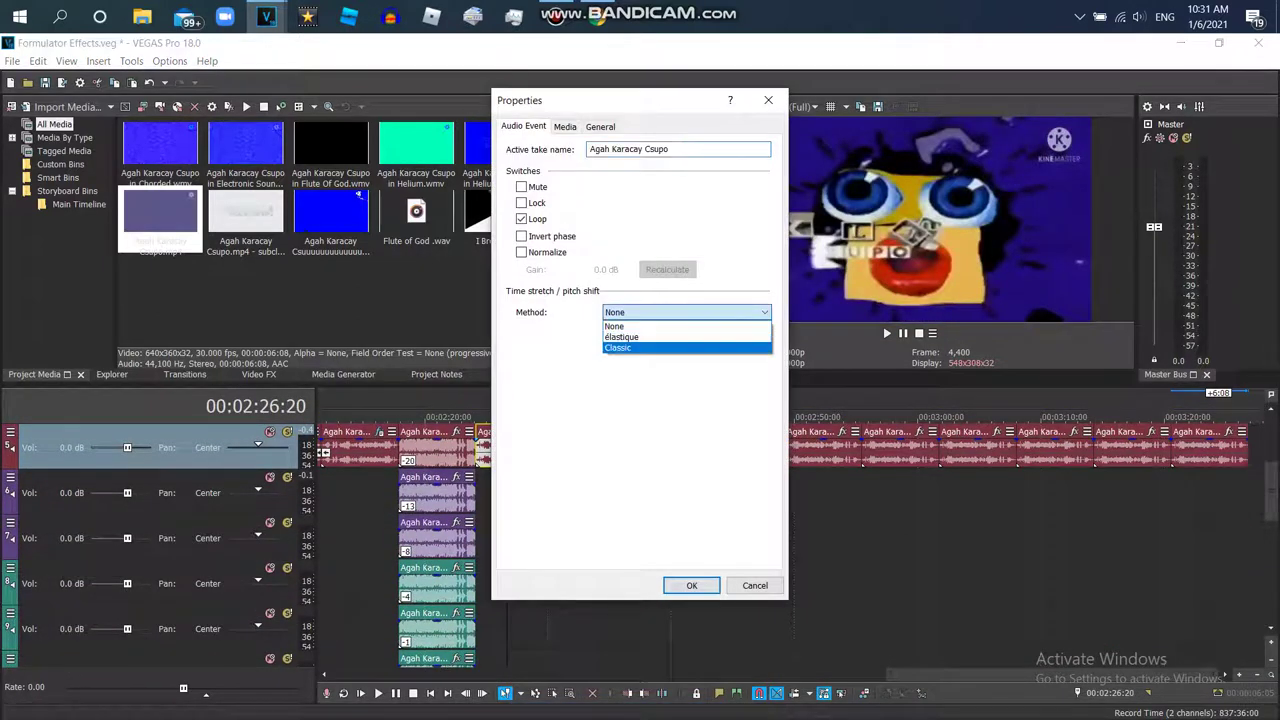
left_click(621, 337)
left_click(686, 335)
left_click(620, 358)
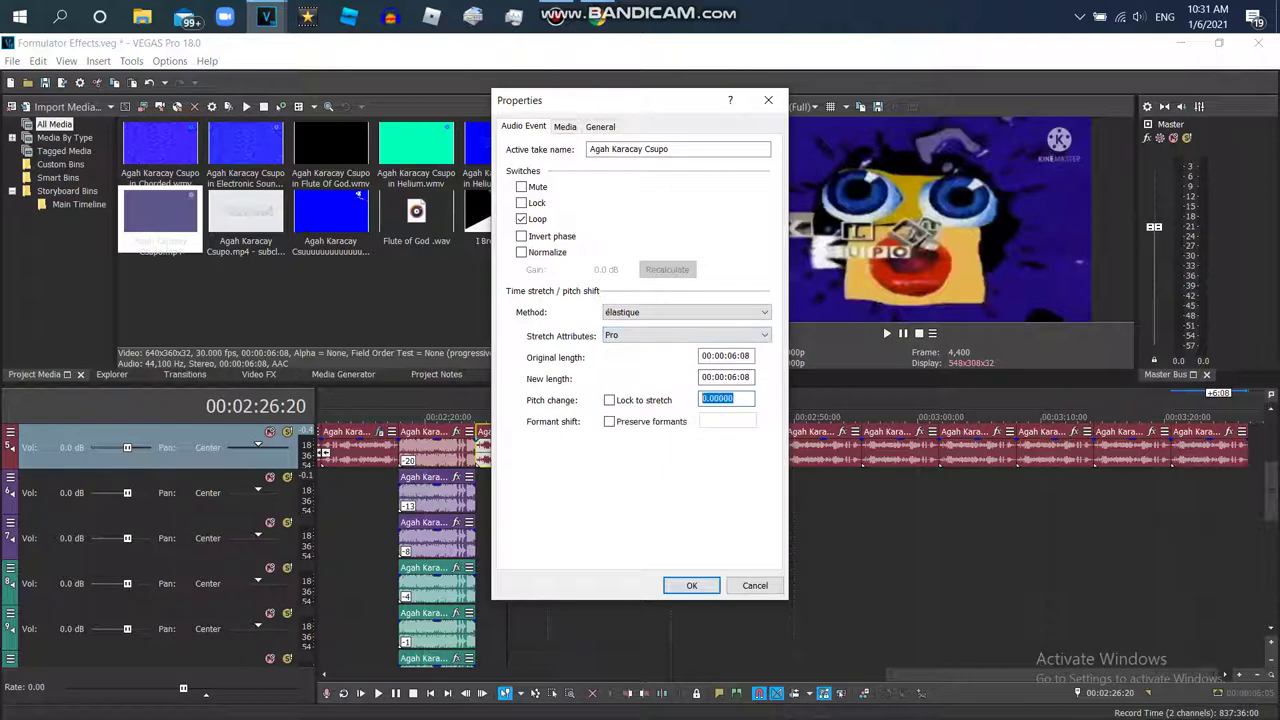
left_click(691, 586)
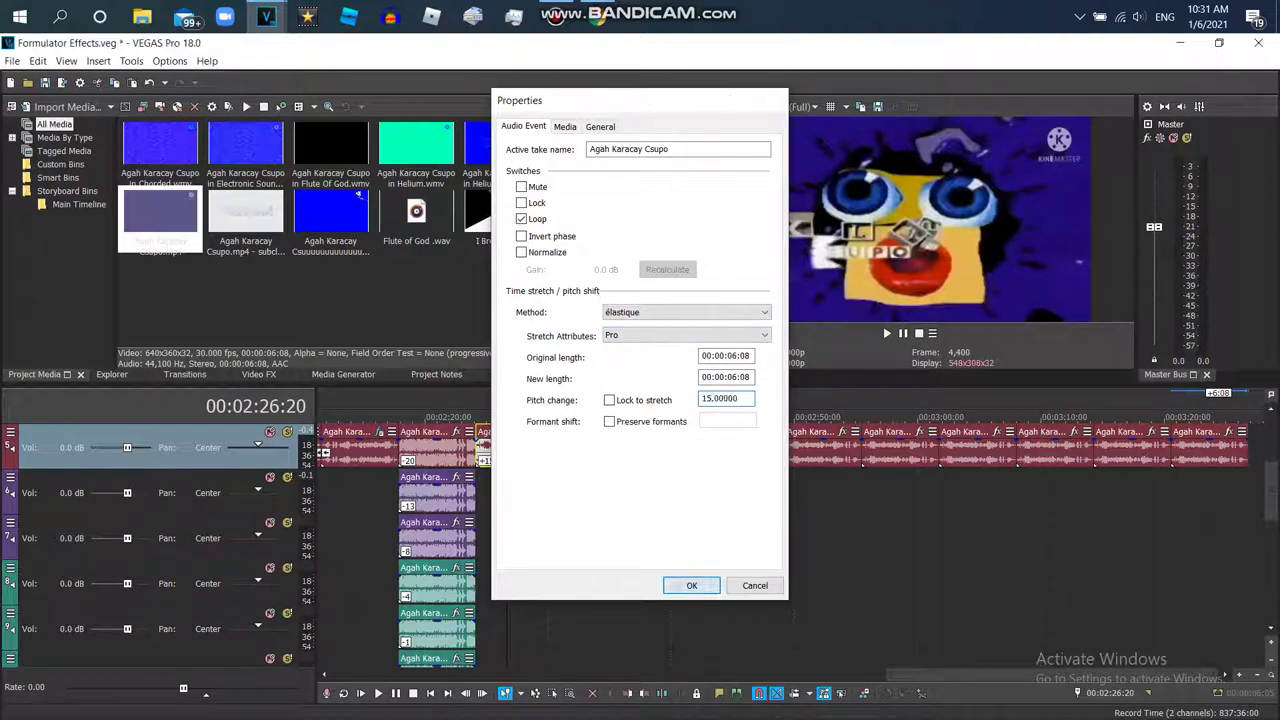
Paste another copy of the clip, remove its extra video track, and align its audio on track 6 under the pitched audio.
right_click(517, 496)
left_click(545, 172)
left_click_drag(551, 496, 520, 496)
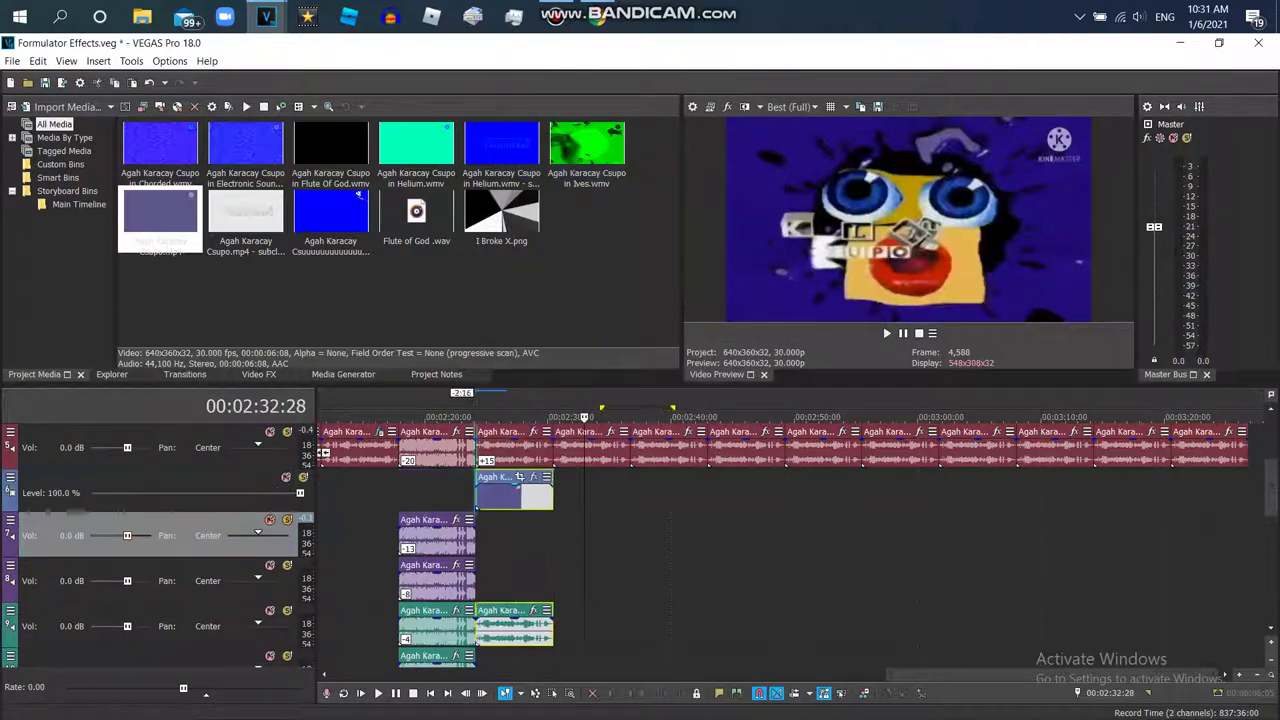
right_click(452, 478)
left_click(494, 343)
left_click_drag(513, 580, 513, 490)
Set the track 6 audio copy to the élastique Pro method with a pitch change of 8.
right_click(500, 490)
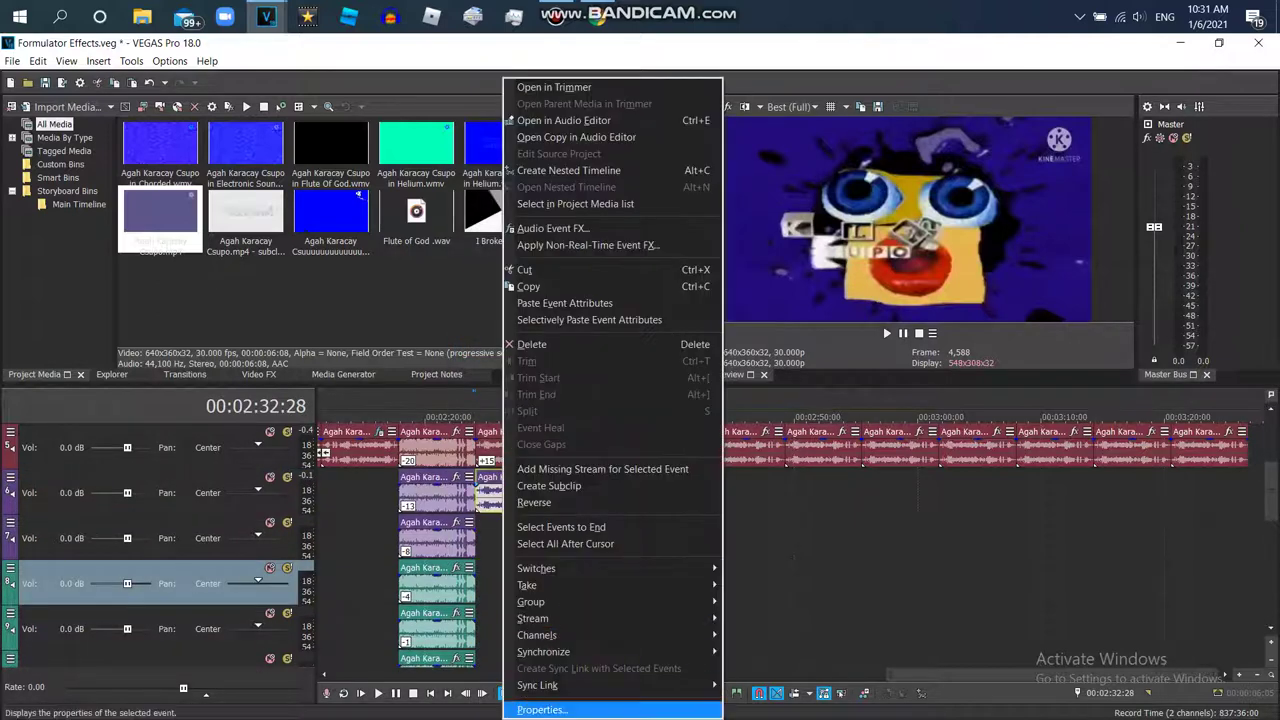
left_click(540, 709)
left_click(686, 312)
left_click(660, 337)
left_click(660, 336)
left_click(660, 336)
left_click(660, 336)
left_click(655, 348)
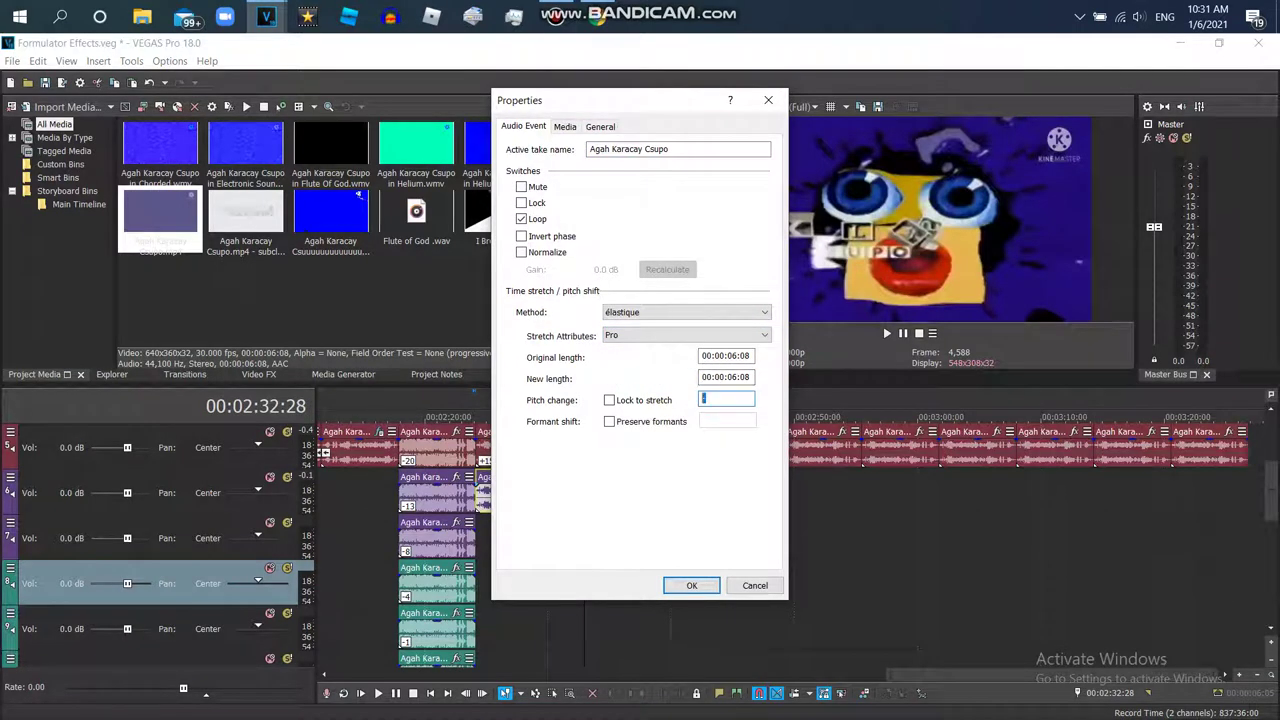
key("Return")
Paste the clip again, remove its extra video track, and align its audio on track 7 under the other layers.
right_click(526, 556)
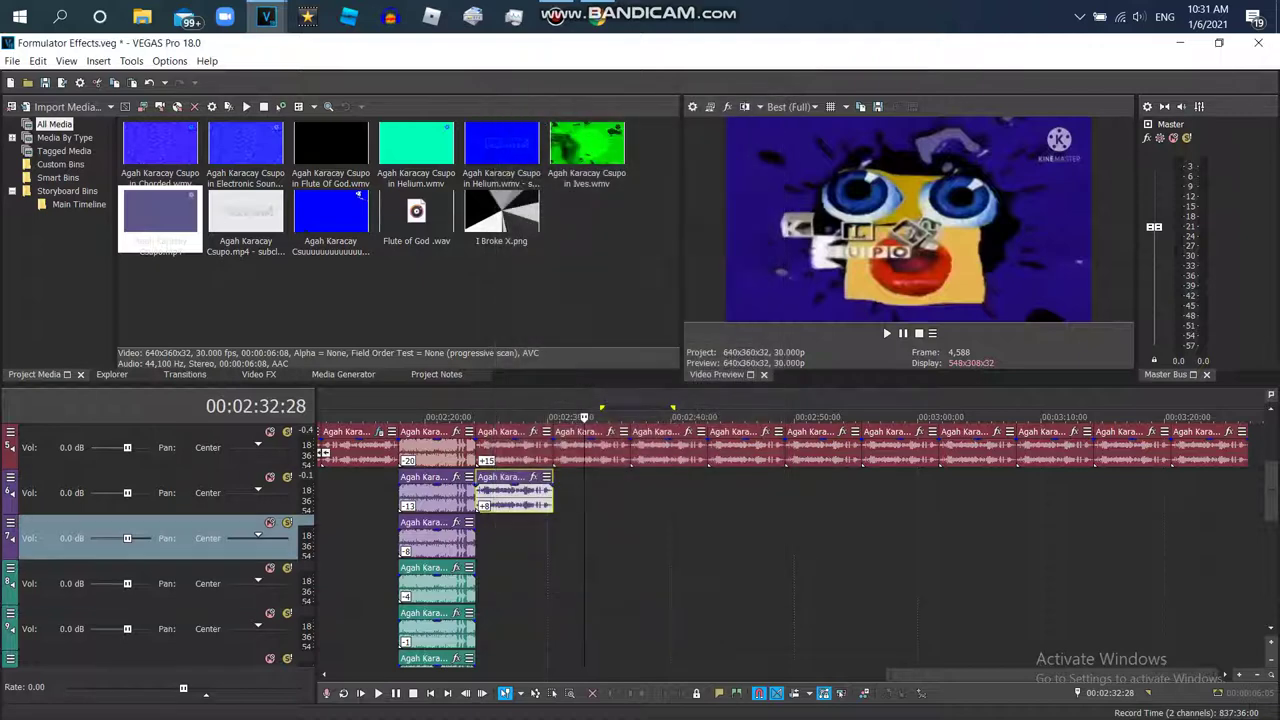
left_click(537, 231)
left_click_drag(608, 542, 500, 542)
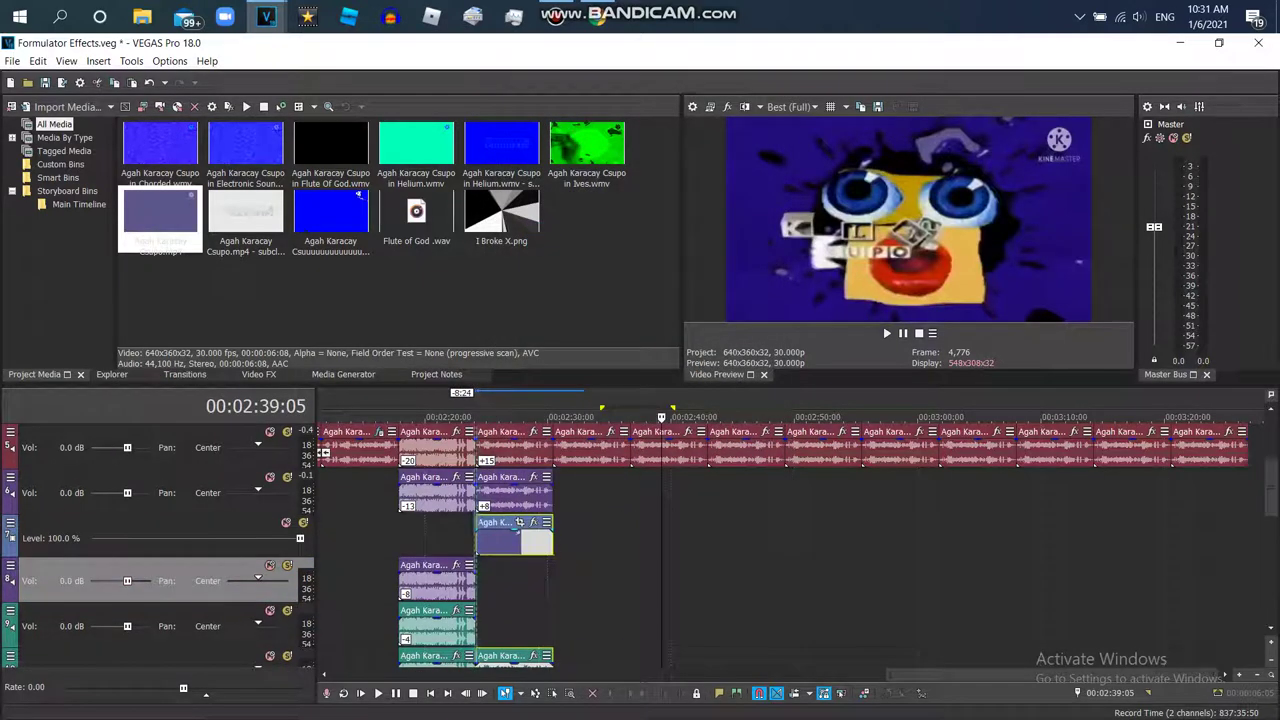
right_click(445, 527)
left_click_drag(514, 631, 506, 540)
Set the track 7 audio copy to the élastique Pro method with a pitch change of 3.
right_click(506, 540)
left_click(546, 287)
right_click(520, 540)
left_click(559, 709)
left_click(686, 312)
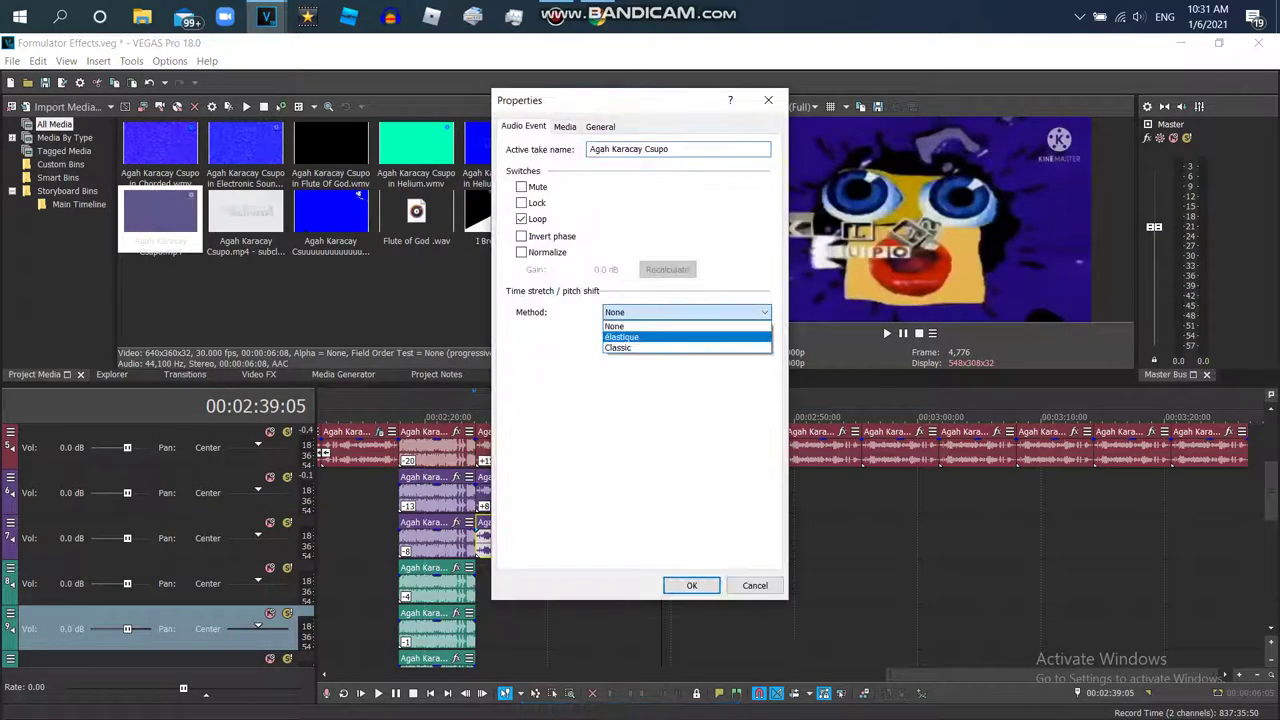
left_click(640, 338)
left_click(686, 335)
left_click(630, 361)
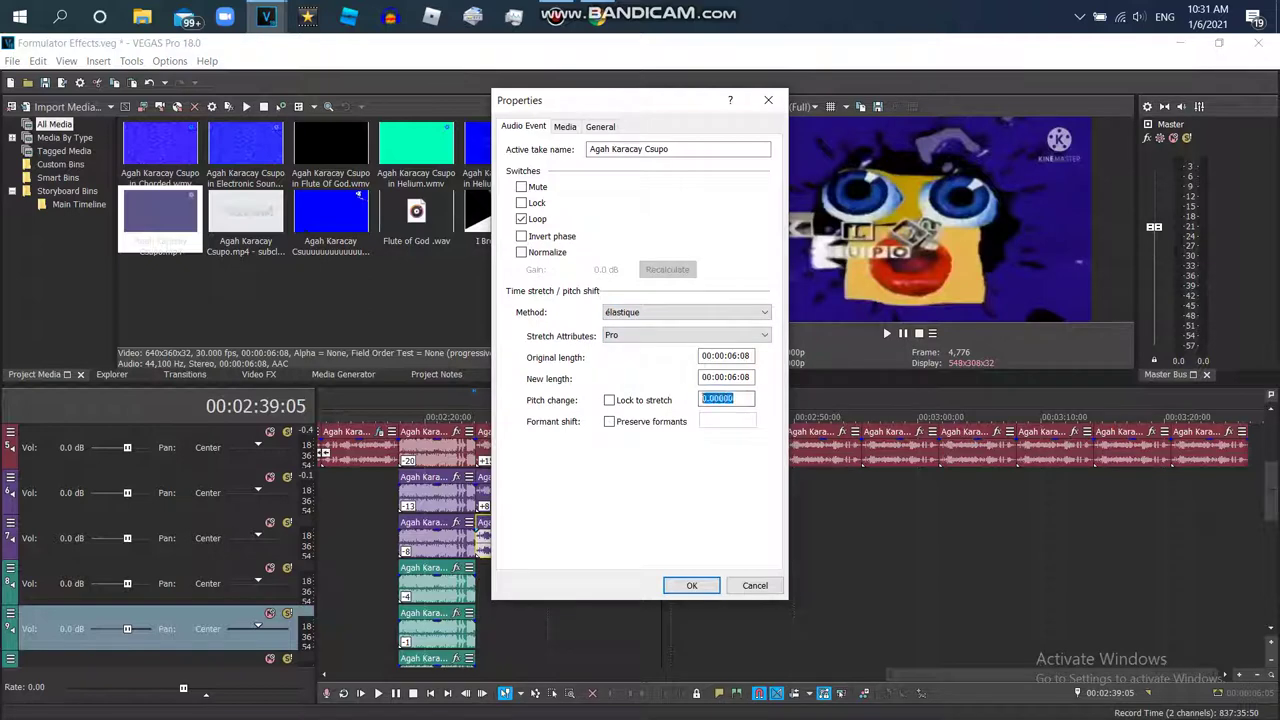
key("Return")
Copy the pitched track 7 audio and paste it onto track 8, aligned with the start of the stack.
right_click(520, 540)
left_click(548, 287)
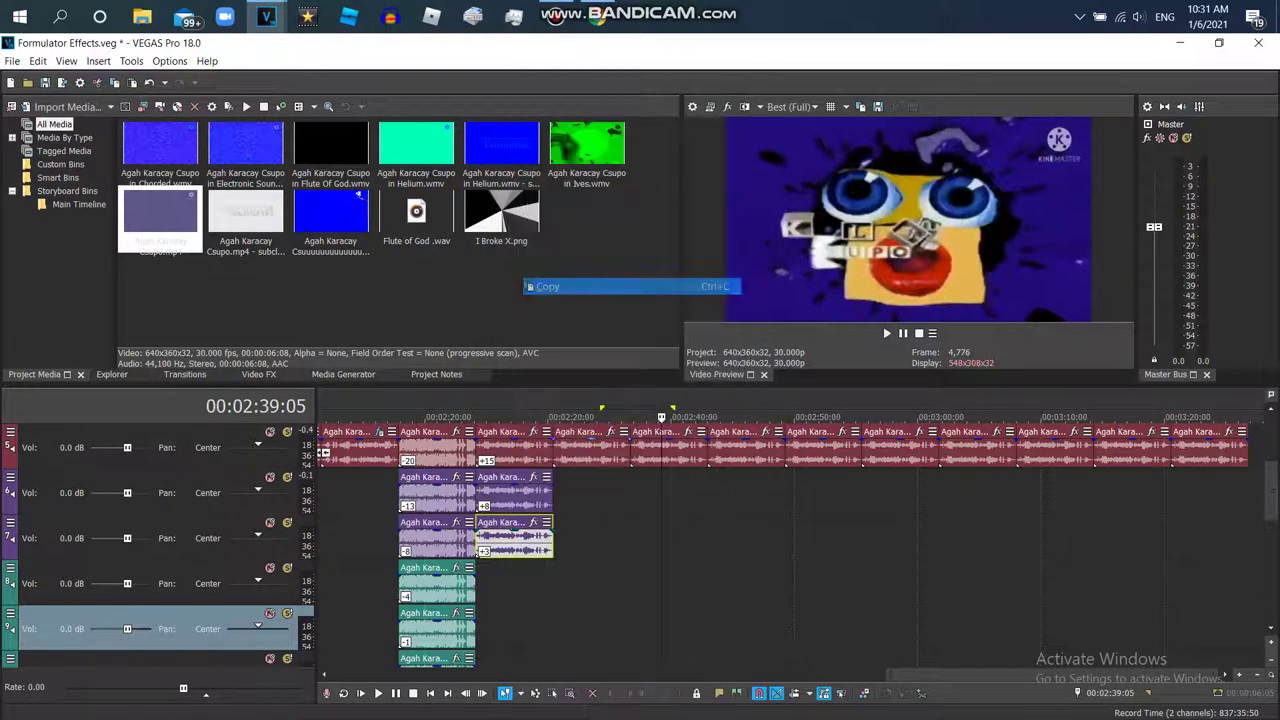
right_click(550, 590)
left_click(560, 257)
left_click_drag(698, 585, 517, 585)
Set the pitch change of the track 8 audio copy to -2.
right_click(528, 585)
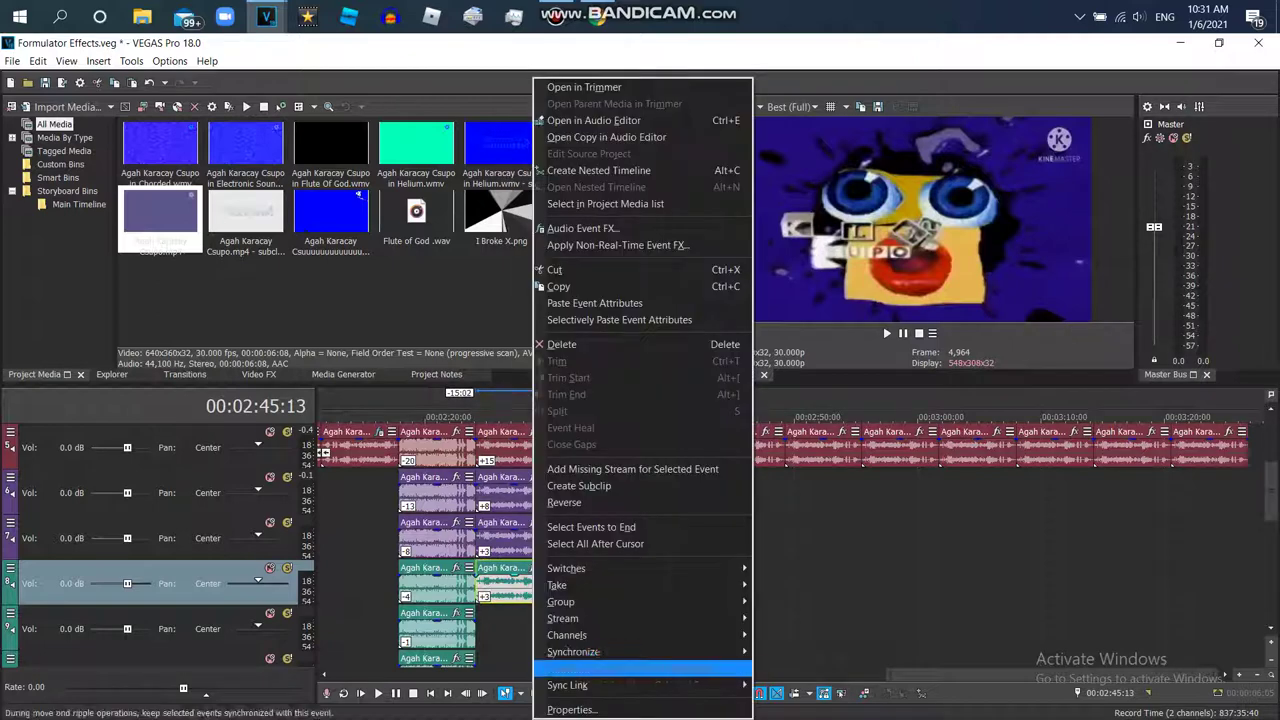
left_click(571, 709)
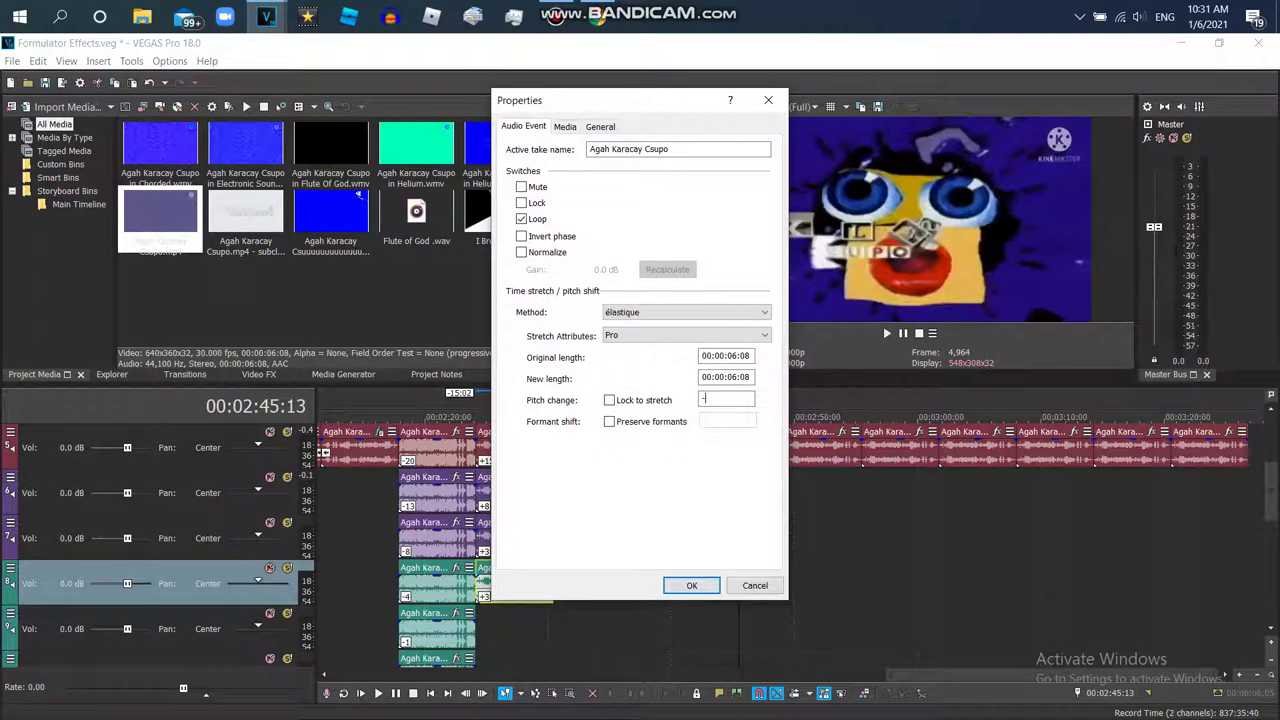
type("-2")
left_click(691, 585)
Paste another copy of the pitched audio onto track 9, align it with the stack, and accept its pitch change of 3.
right_click(590, 621)
left_click(618, 298)
left_click_drag(741, 643, 478, 643)
right_click(507, 630)
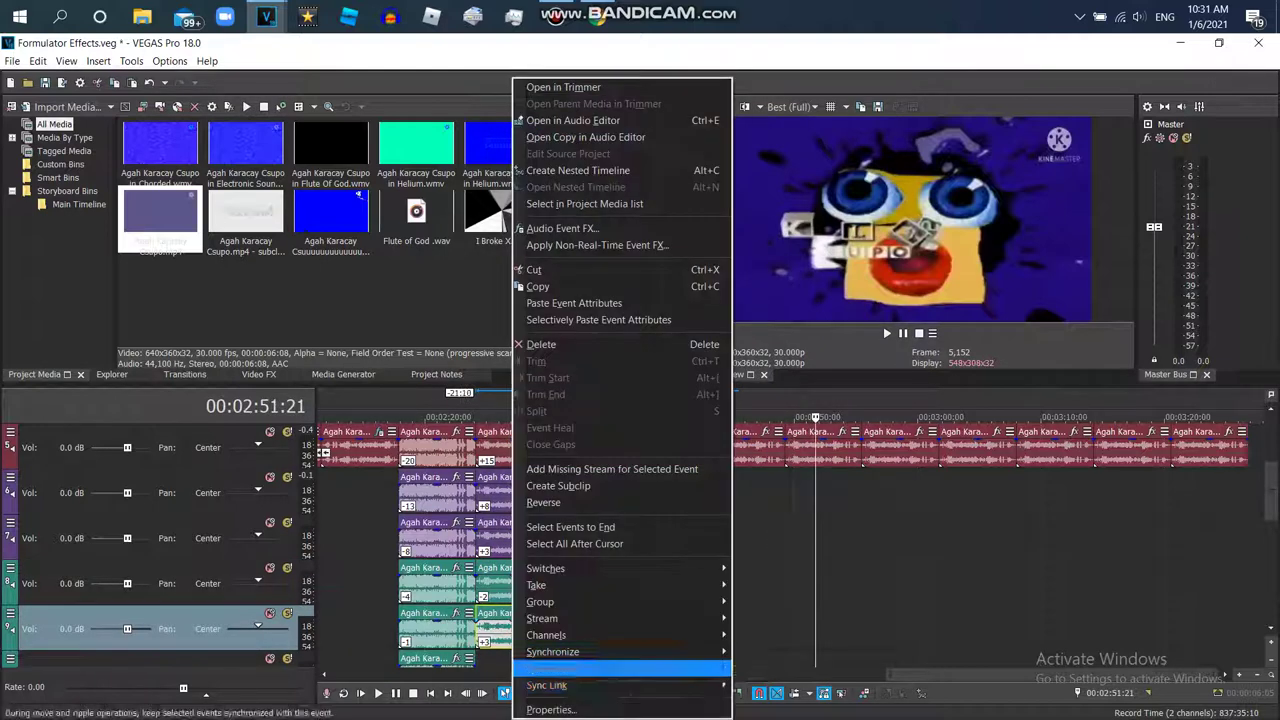
left_click(565, 706)
left_click(730, 398)
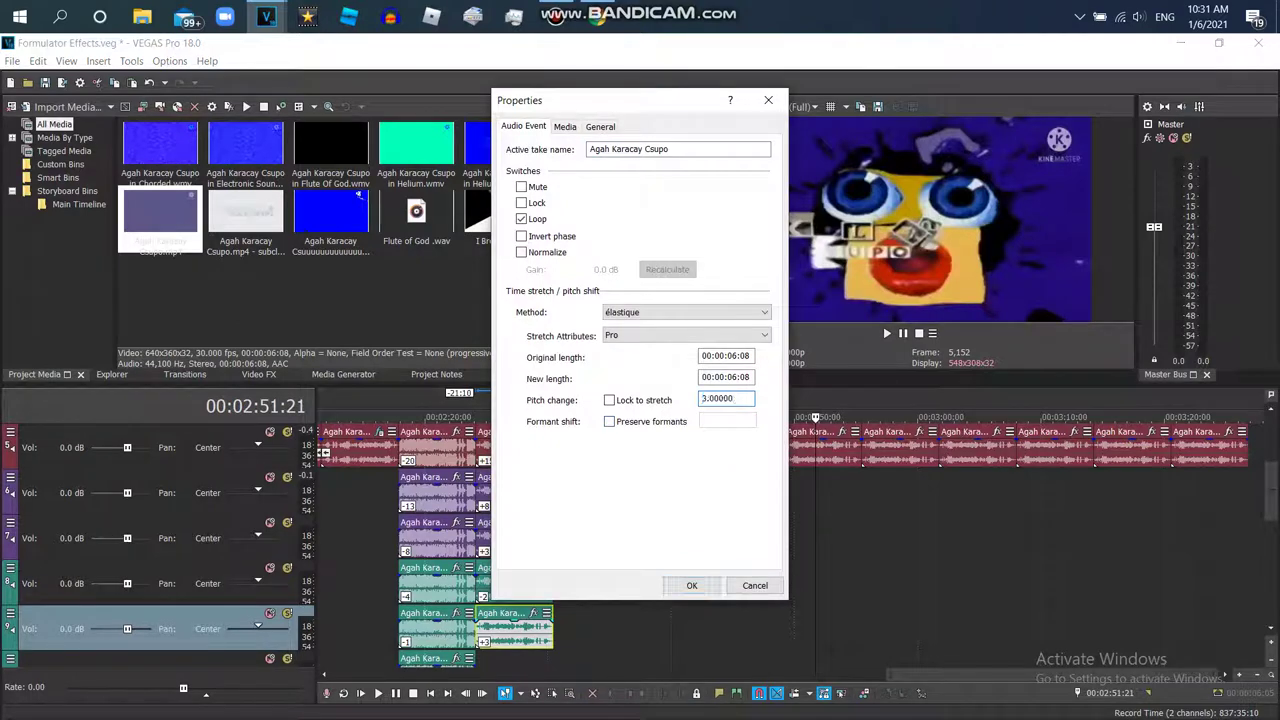
left_click(691, 585)
Set the pitch change of the track 7 audio copy to 10.
right_click(522, 590)
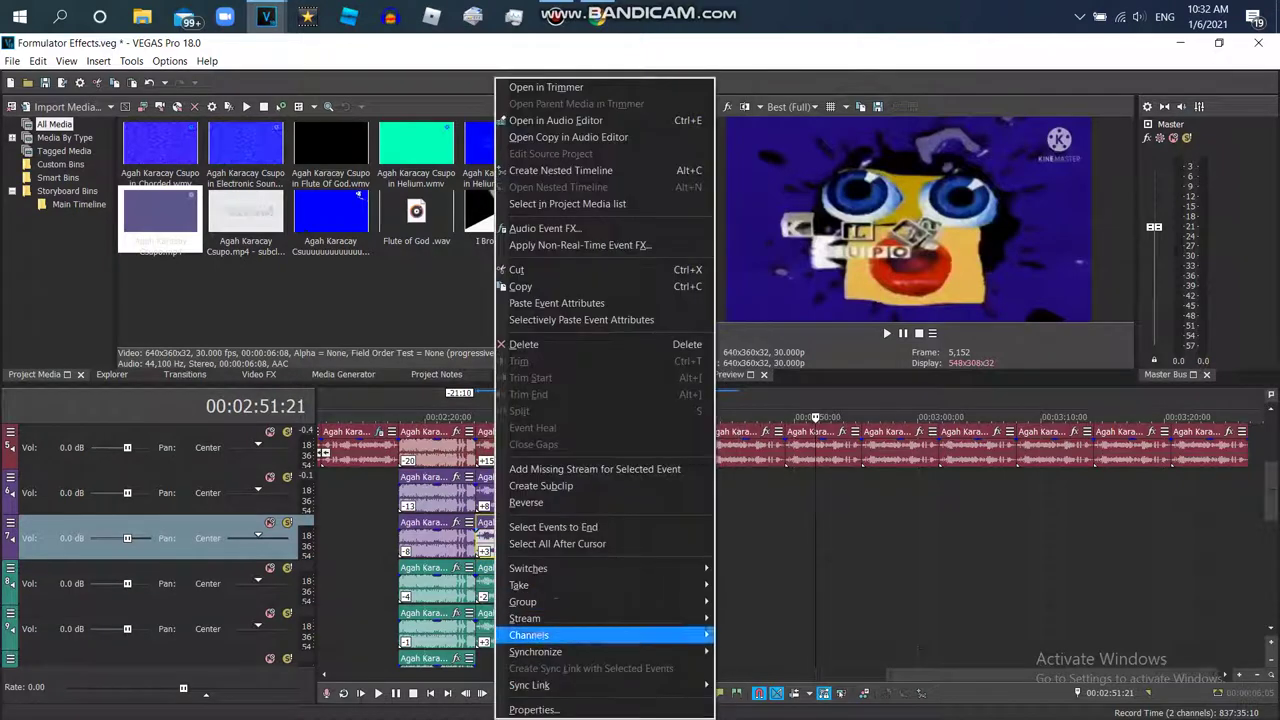
left_click(561, 709)
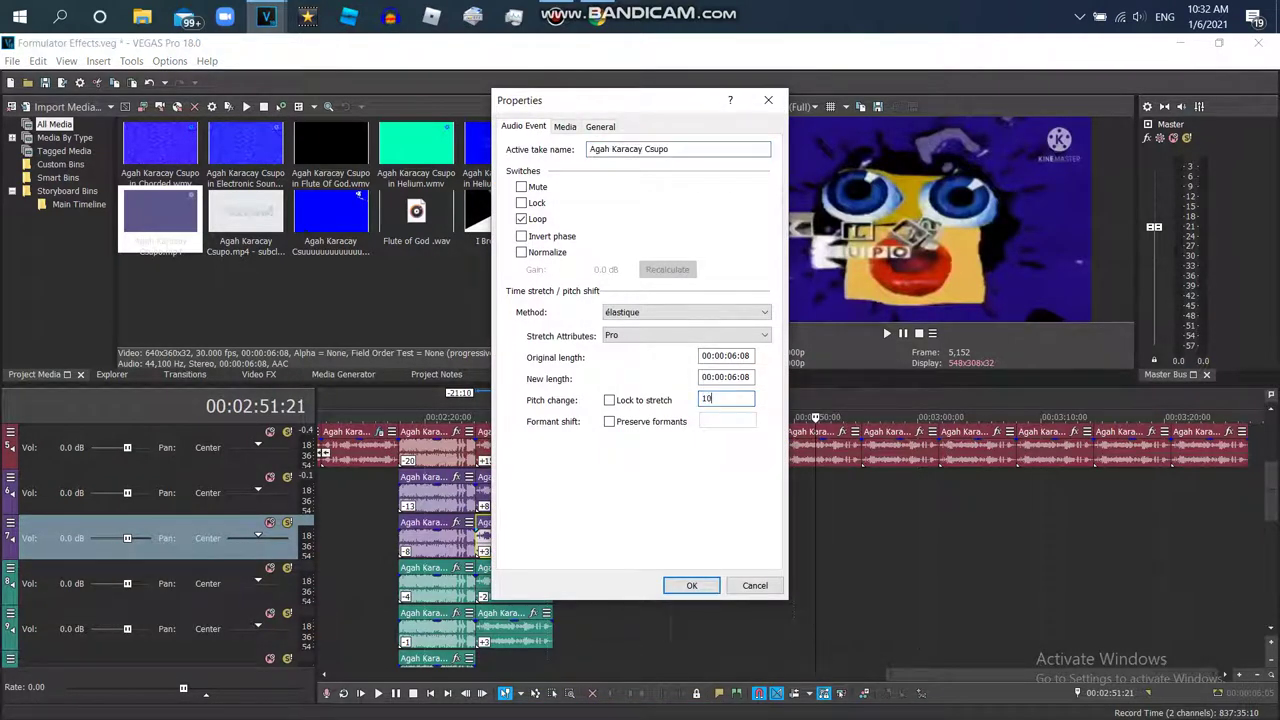
key("Return")
Set the pitch change of the track 6 audio copy to 10.
right_click(520, 488)
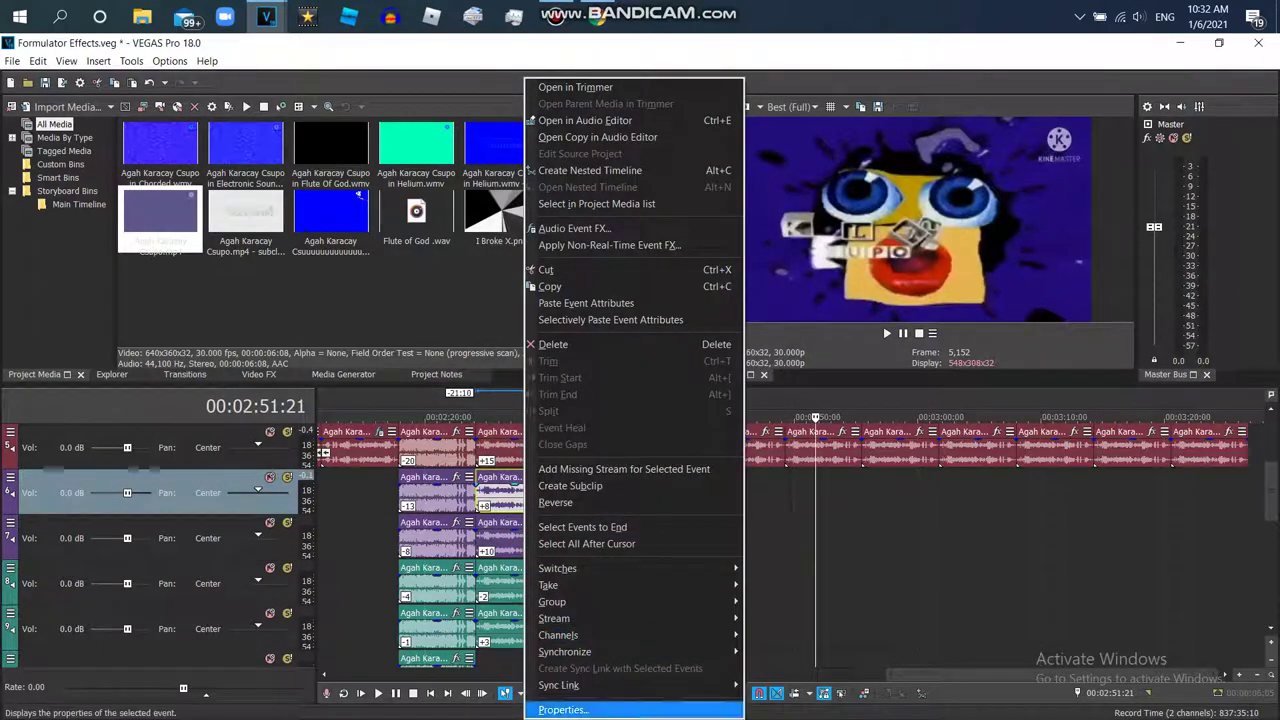
left_click(561, 709)
left_click(738, 399)
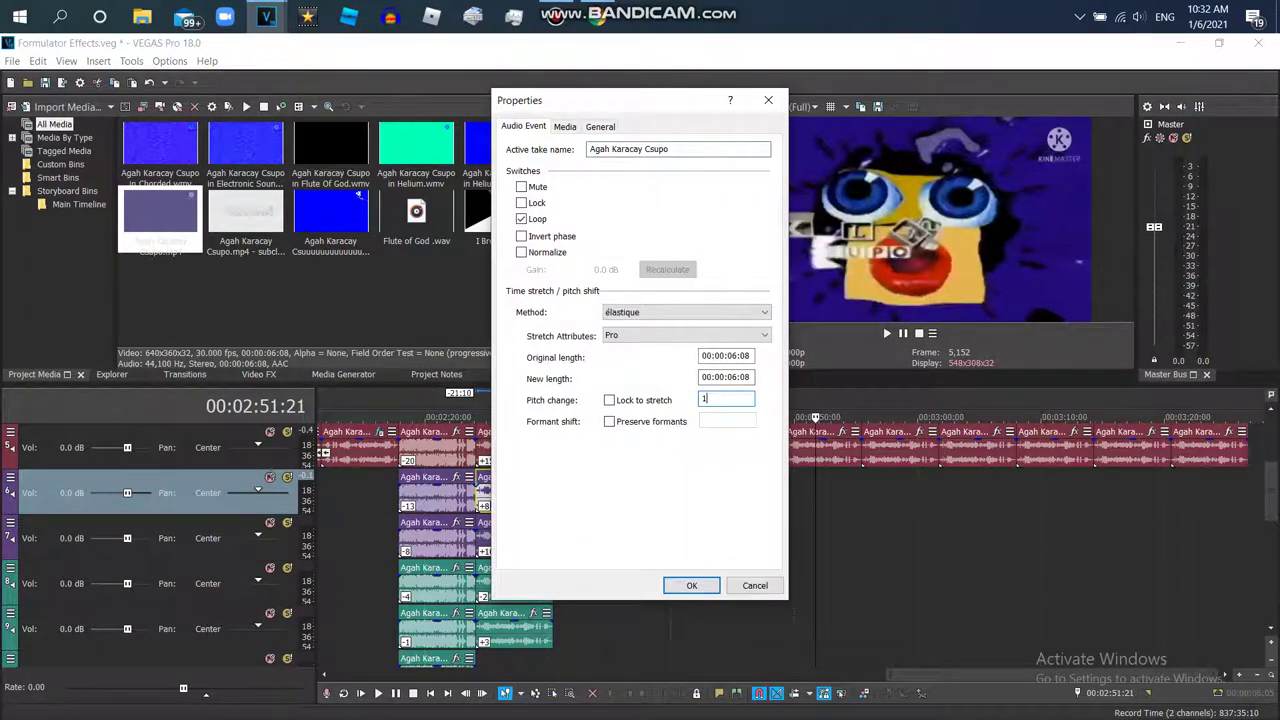
type("10")
key("Return")
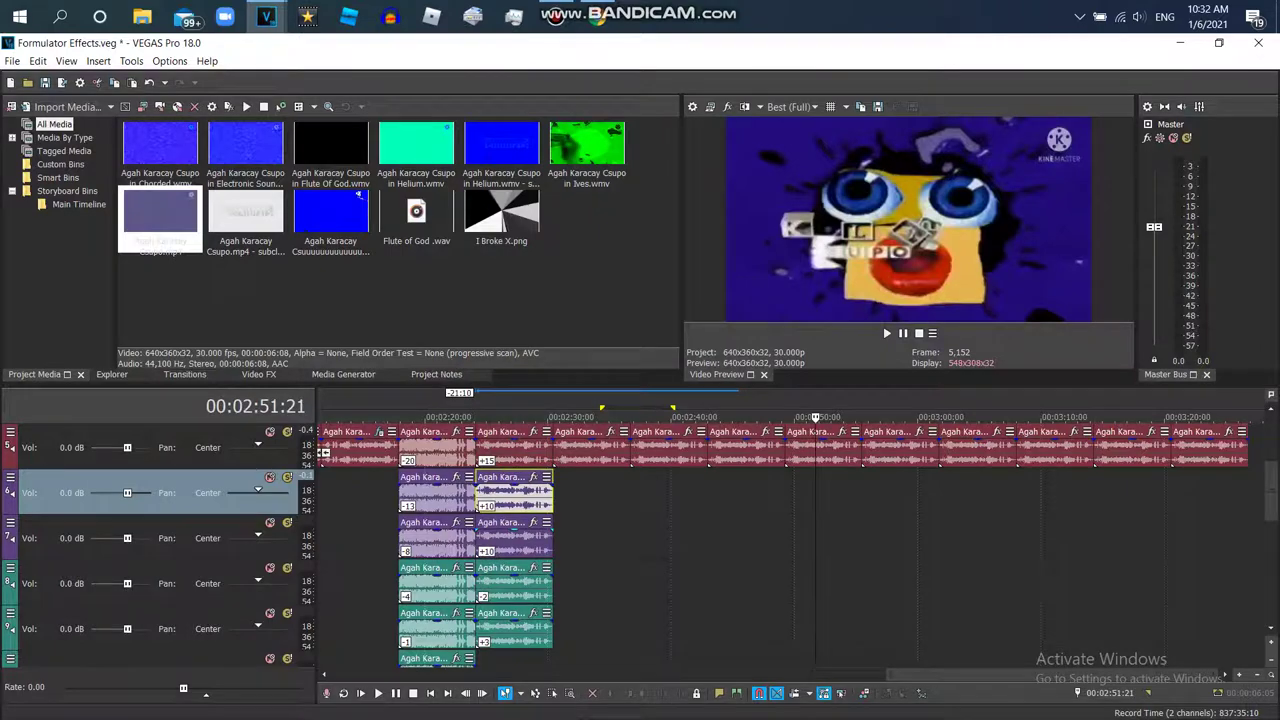
Set the pitch change of the track 7 audio copy to 7.
right_click(510, 537)
left_click(540, 680)
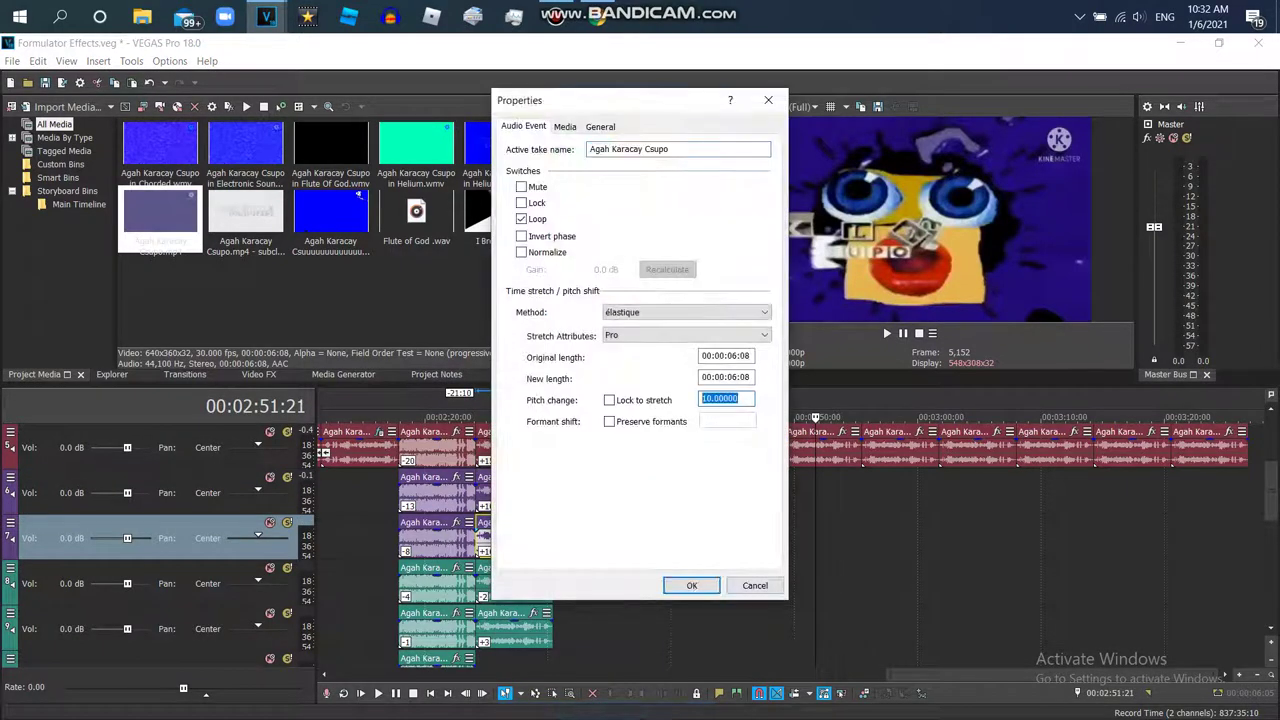
key("Return")
Set the pitch change of the track 8 audio copy to 3.
right_click(520, 588)
left_click(560, 709)
double_click(724, 399)
type("3")
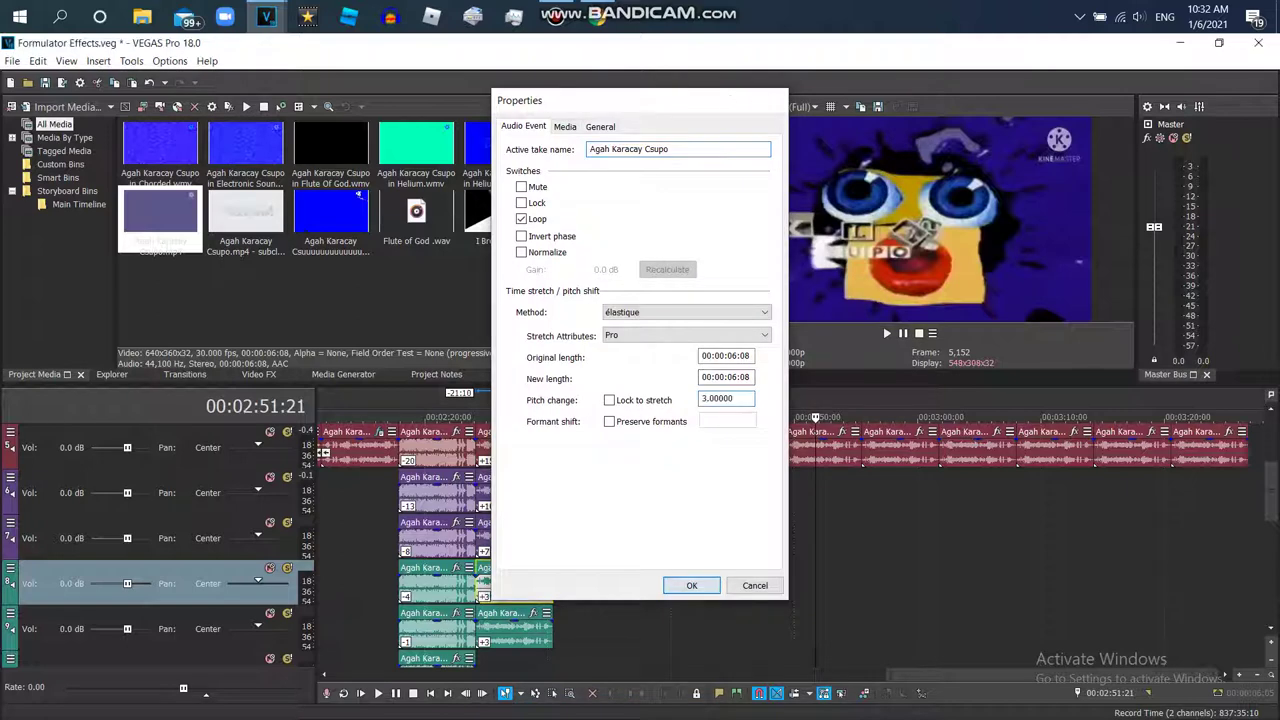
left_click(691, 585)
Set the pitch change of the track 9 audio copy to -2.
right_click(514, 625)
left_click(545, 703)
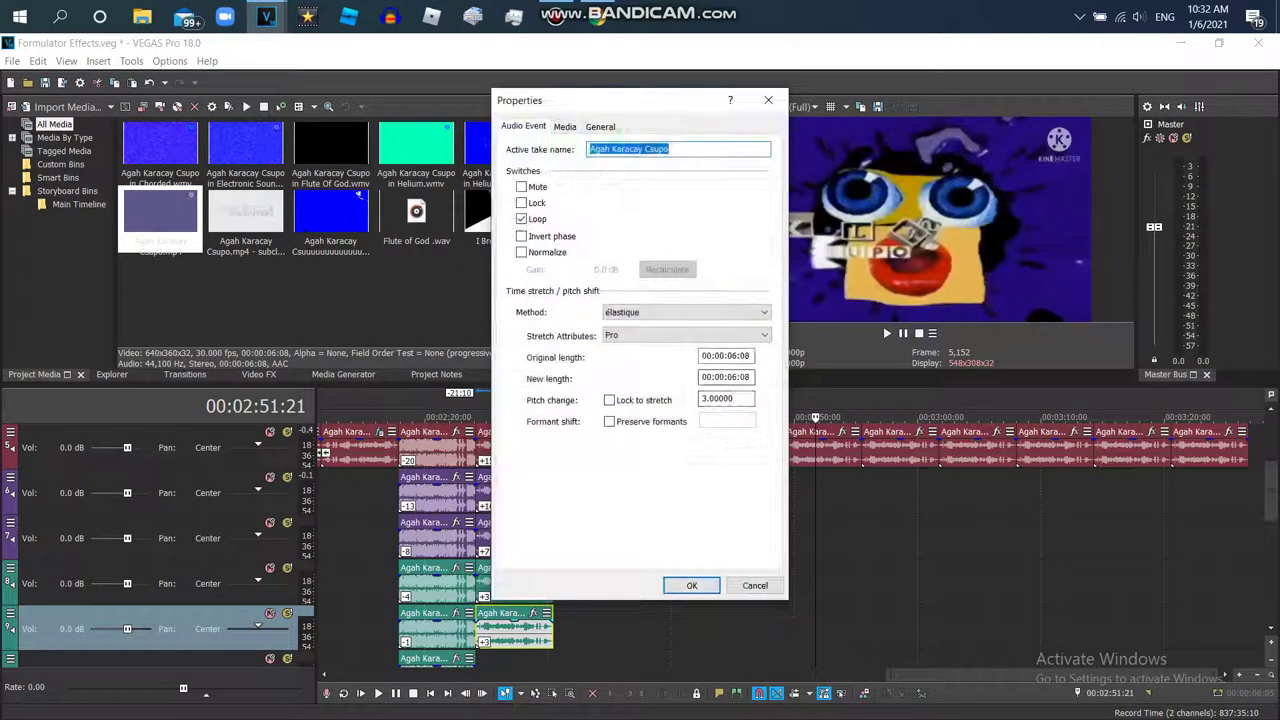
type("-2")
left_click(691, 585)
Paste one more copy of the pitched audio and align it on the track below track 9.
right_click(706, 619)
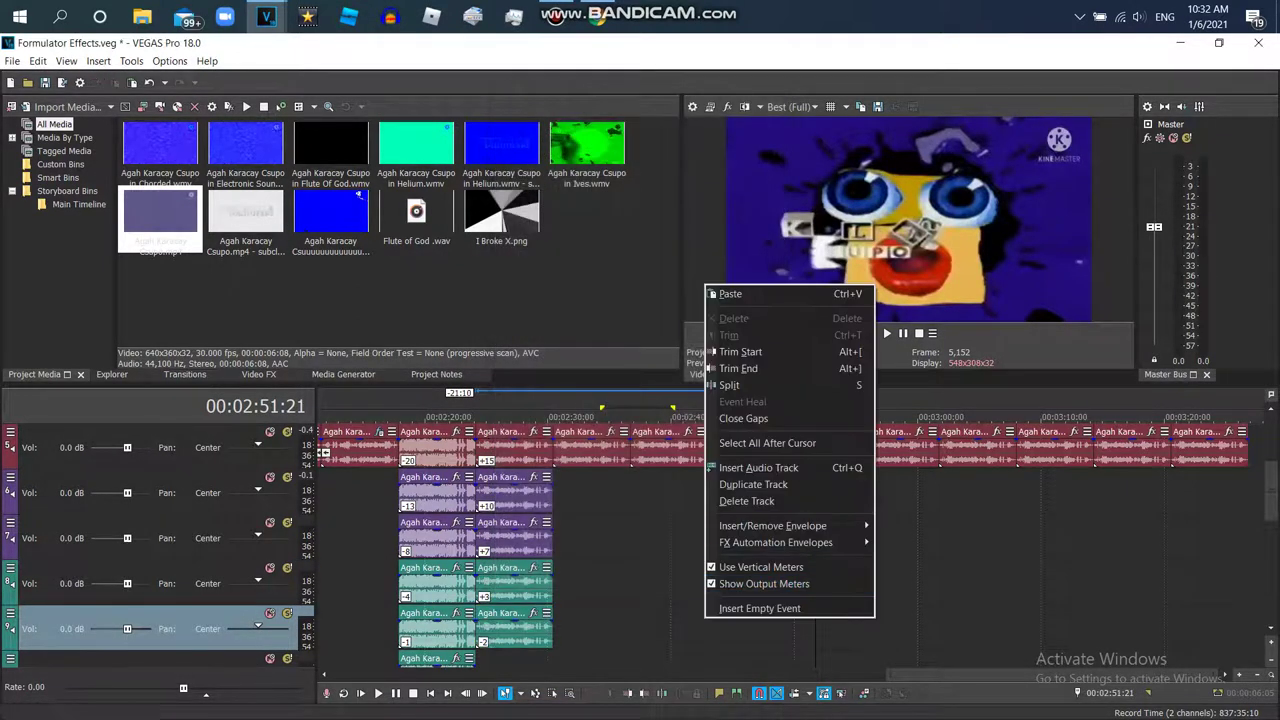
left_click(728, 294)
left_click_drag(850, 628, 511, 660)
Set the lowest audio copy's pitch change to -9 and play the stacked audio from its start.
right_click(497, 660)
left_click(535, 709)
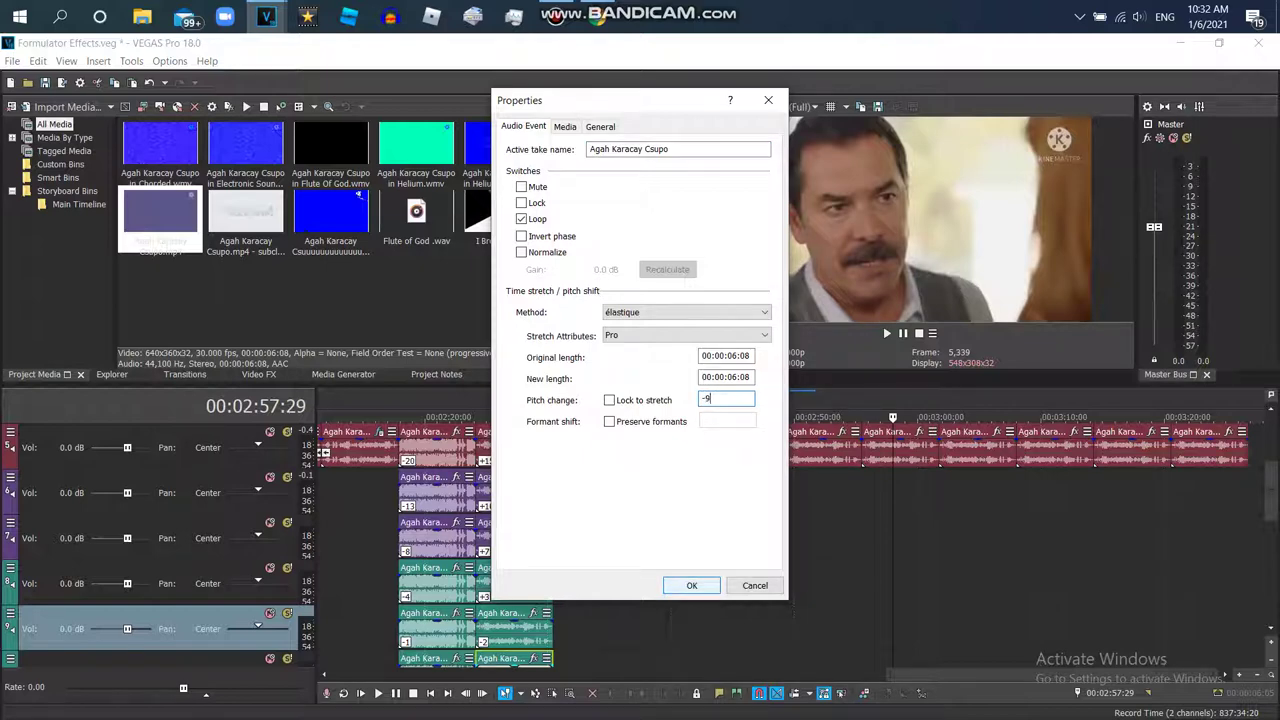
left_click(691, 585)
left_click(477, 417)
key("space")
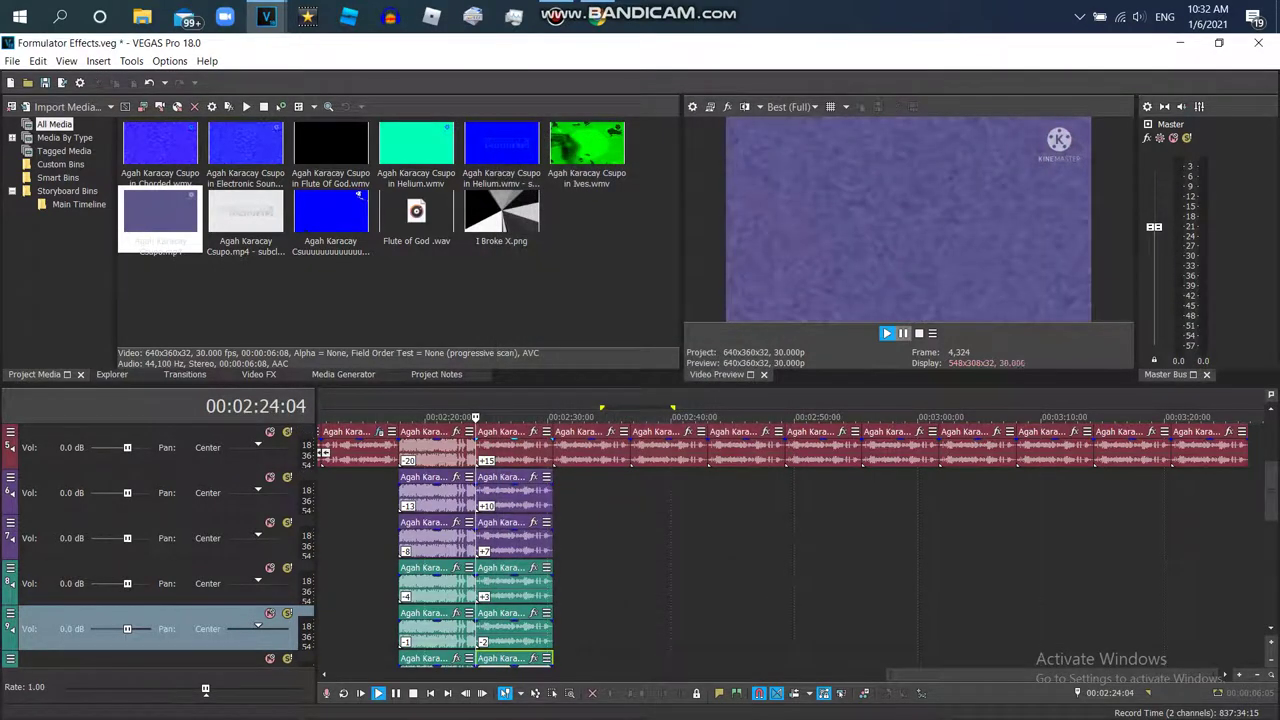
Stop playback and paste a copy of the pitched audio onto track 11, aligned with the copies stacked above it.
key("space")
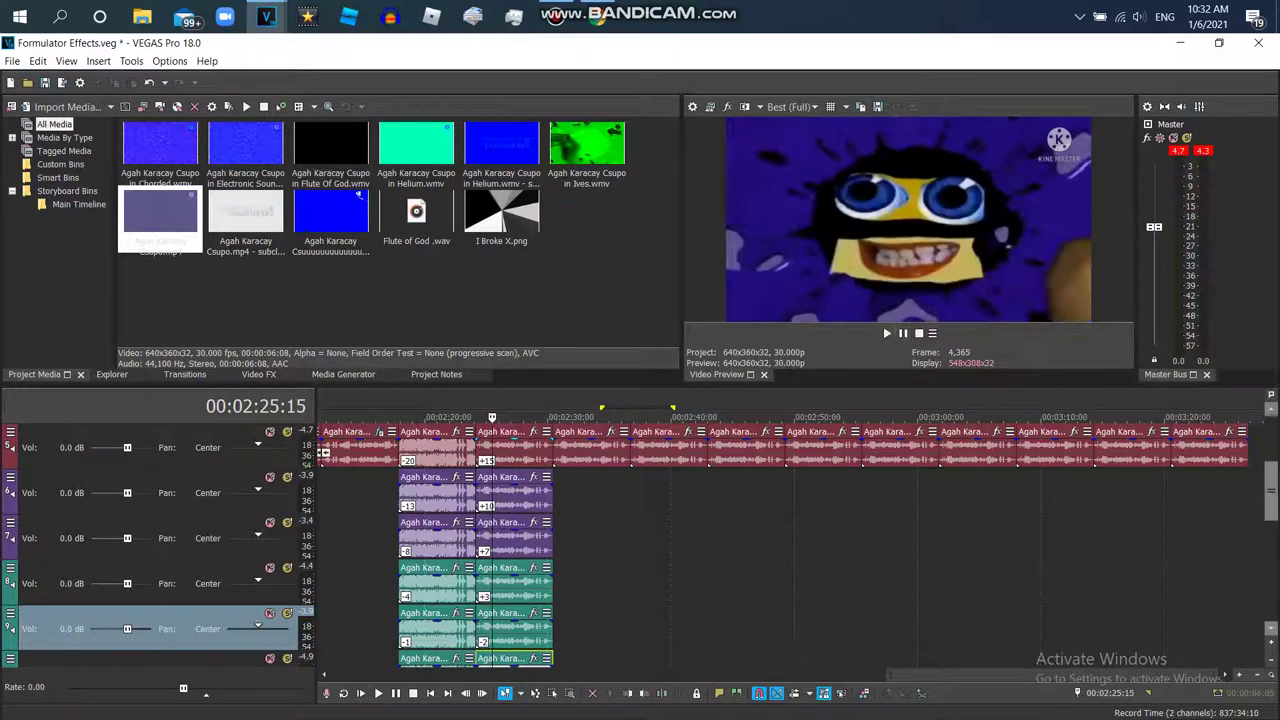
scroll(780, 545, "down", 5)
right_click(513, 487)
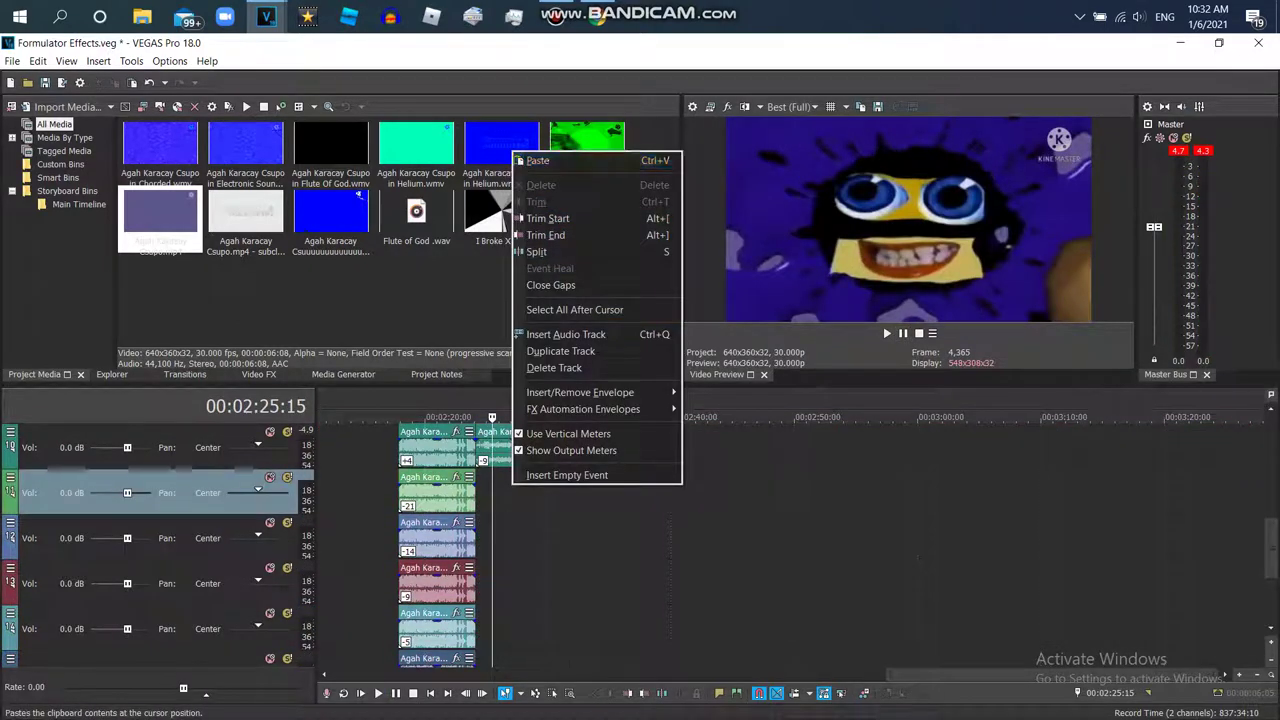
left_click(541, 161)
left_click_drag(524, 496, 507, 496)
Set the pitch change of the track 11 audio copy to 23.
right_click(512, 490)
left_click(548, 705)
left_click_drag(732, 398, 186, 18)
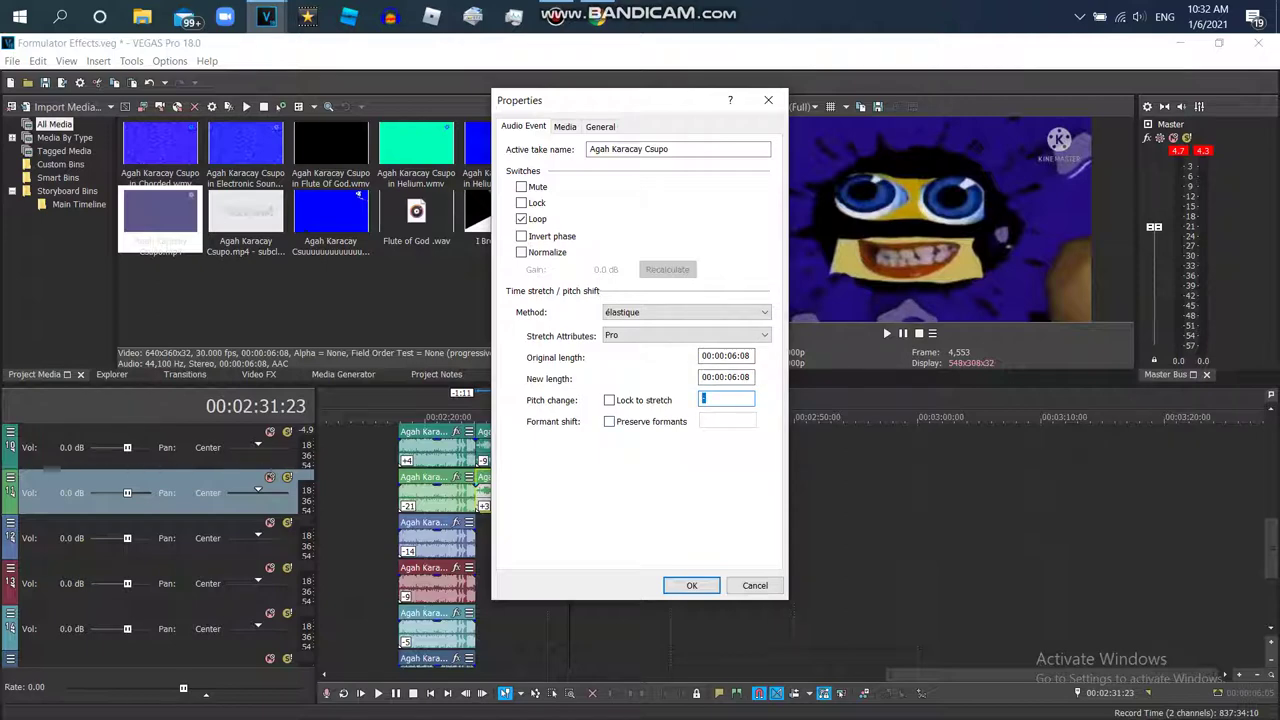
type("23")
left_click(691, 585)
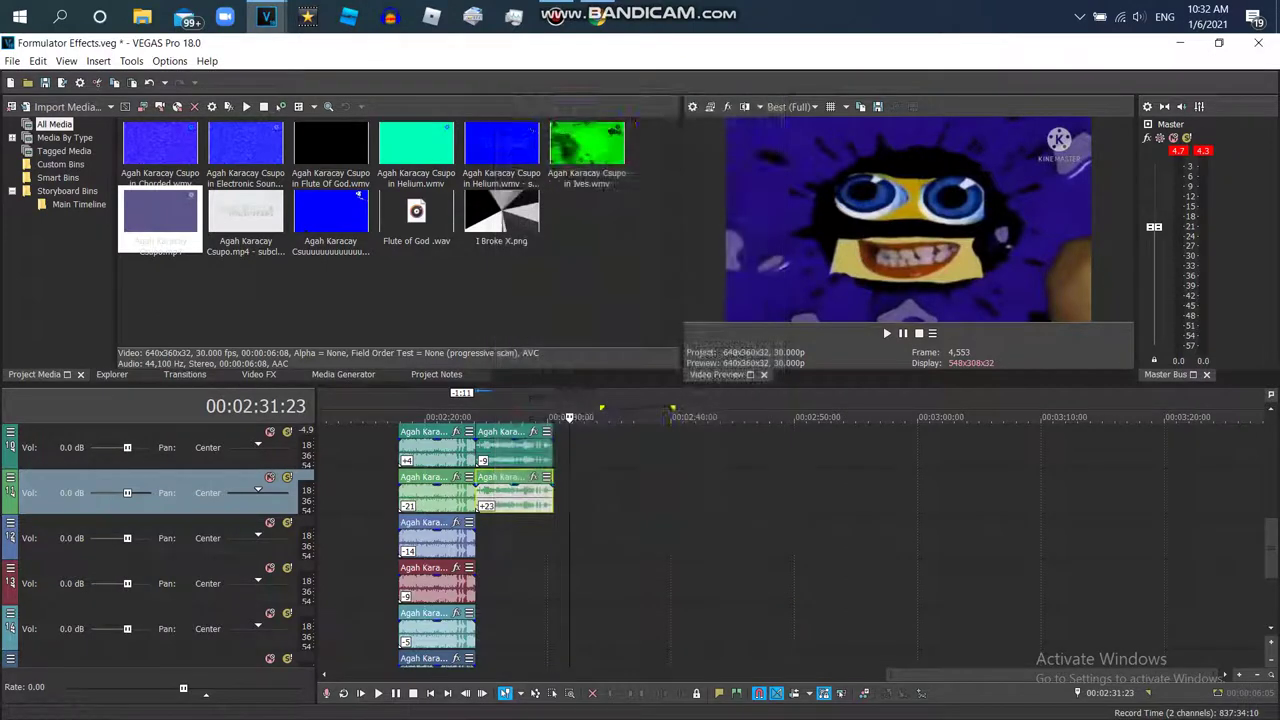
right_click(521, 506)
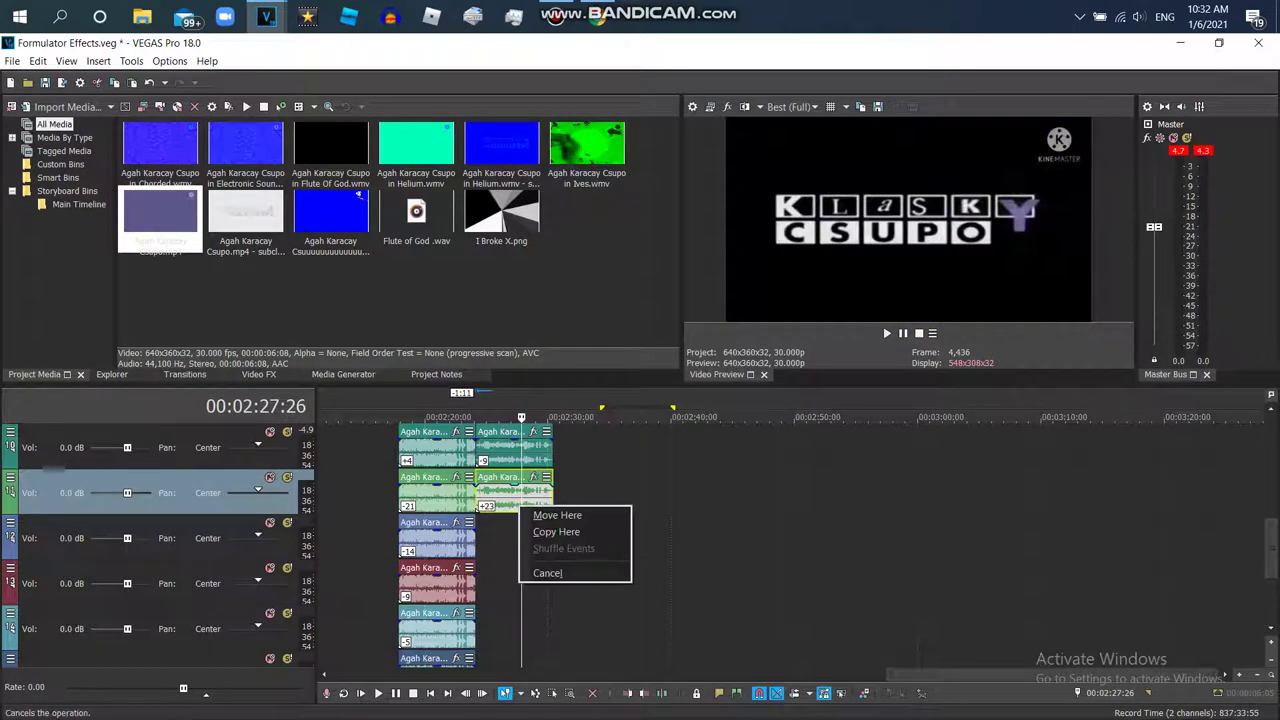
left_click(548, 573)
Set the pitch change of the track 11 audio copy to -1.
right_click(489, 499)
left_click(530, 709)
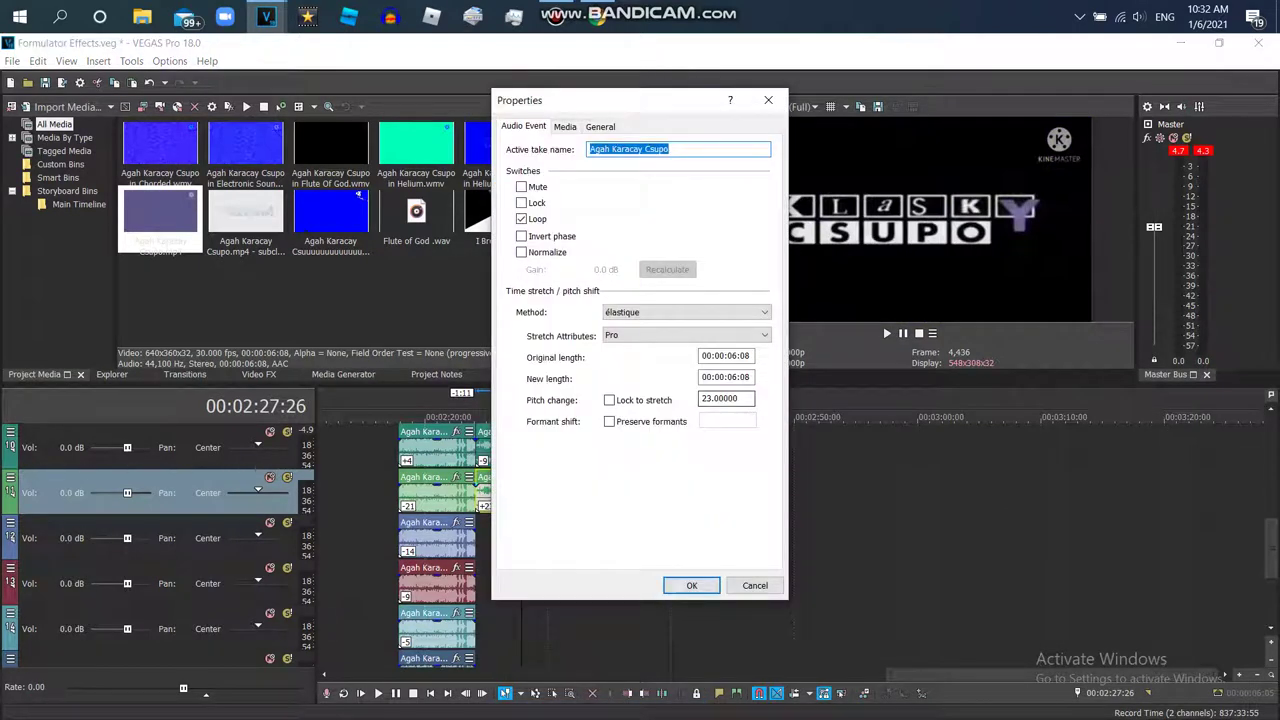
double_click(720, 399)
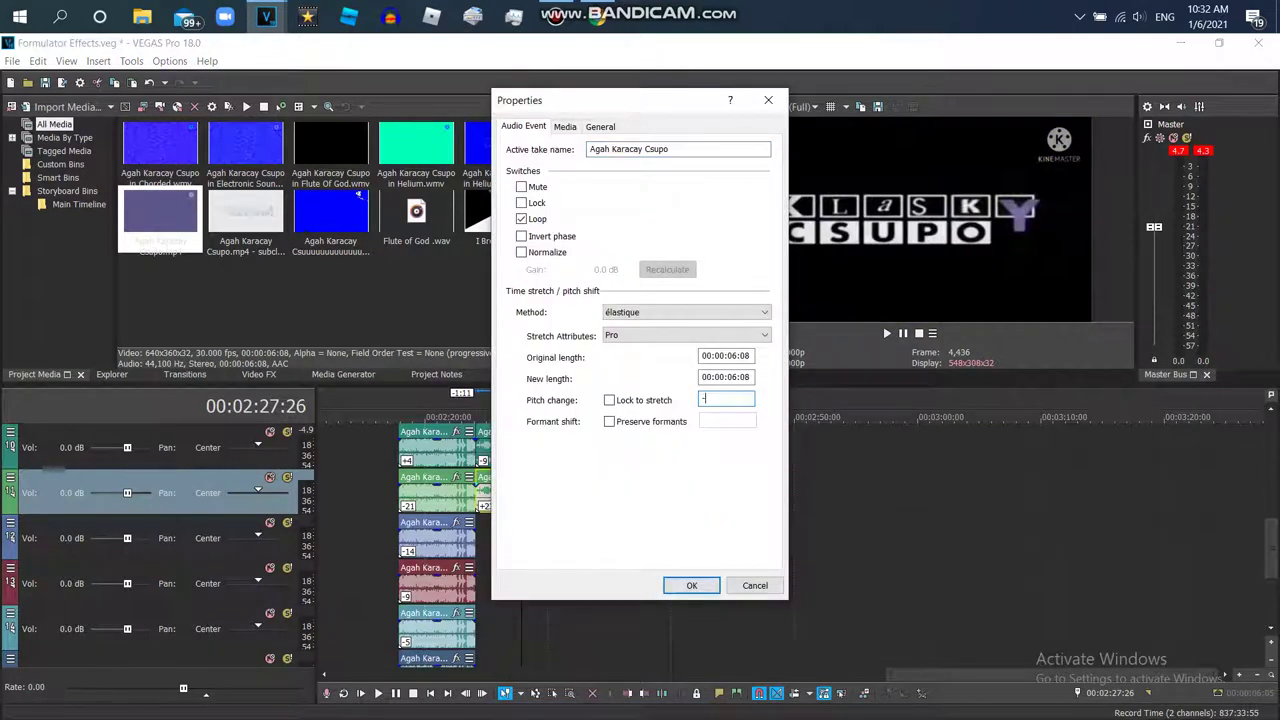
type("-1")
left_click(691, 585)
Paste another copy of the pitched audio onto track 12 and align it under the track 11 copy.
right_click(514, 528)
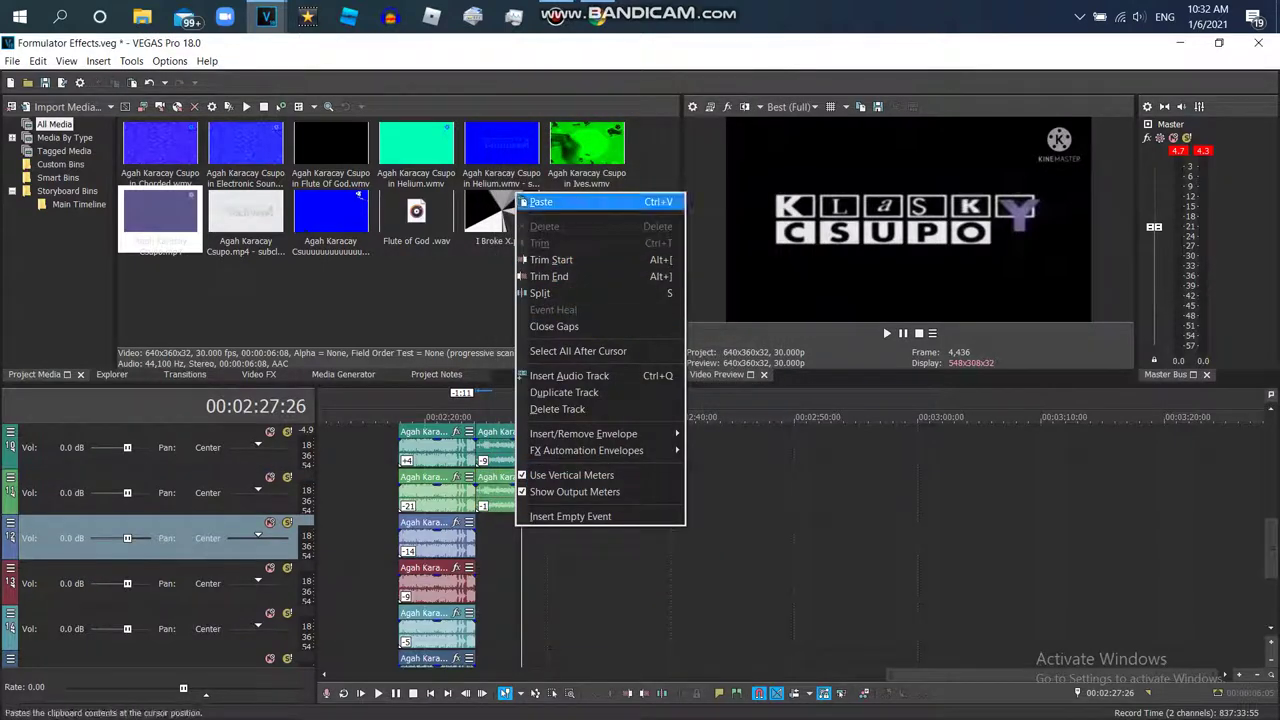
left_click(560, 201)
left_click_drag(530, 548, 484, 548)
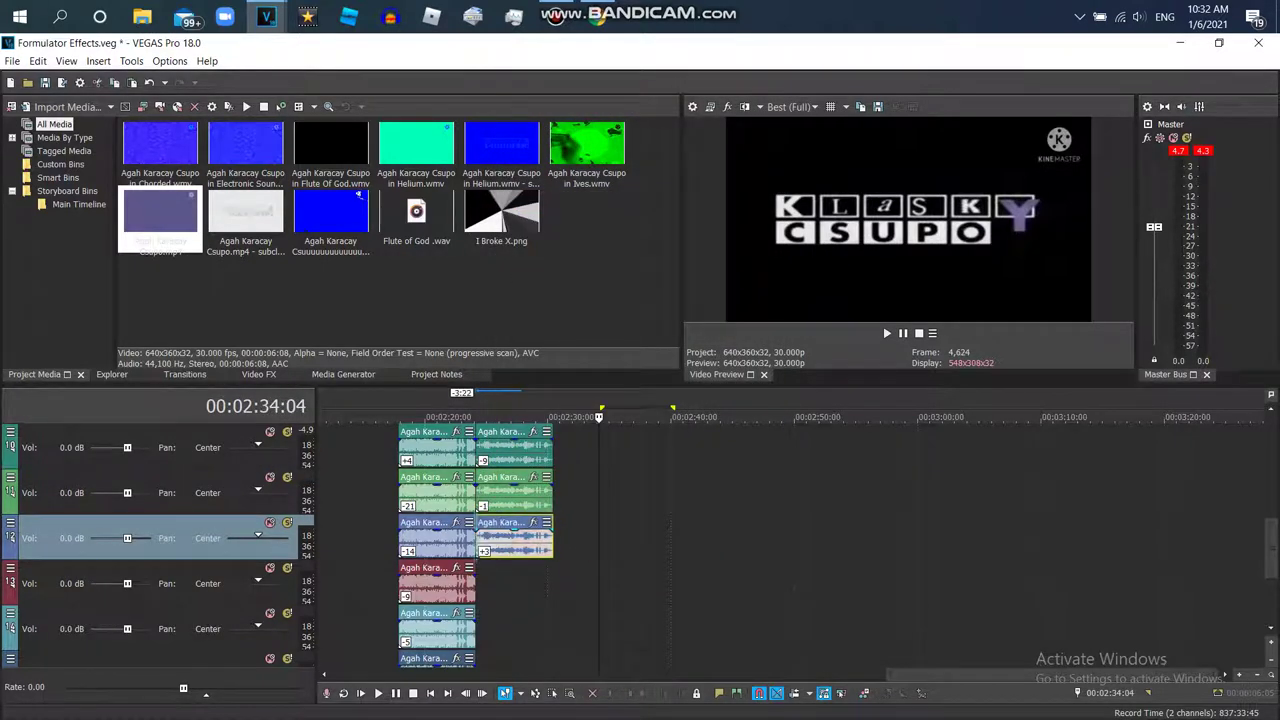
left_click(510, 542)
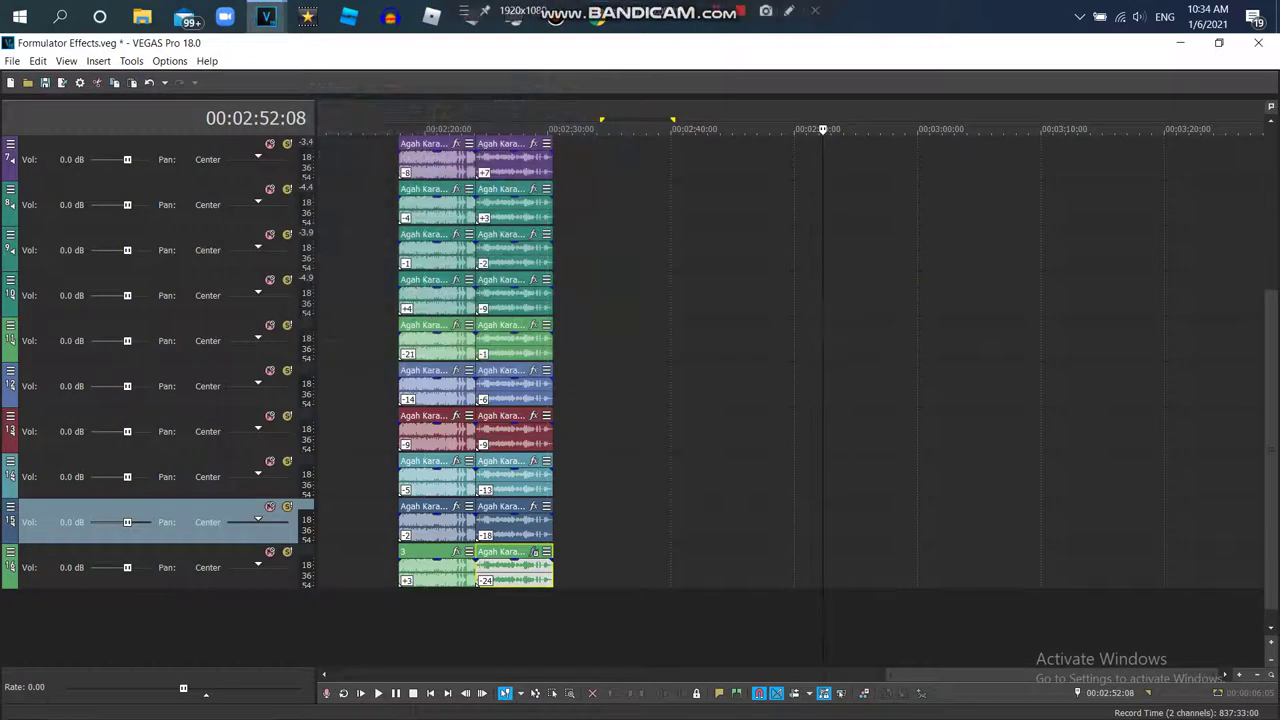
left_click(789, 11)
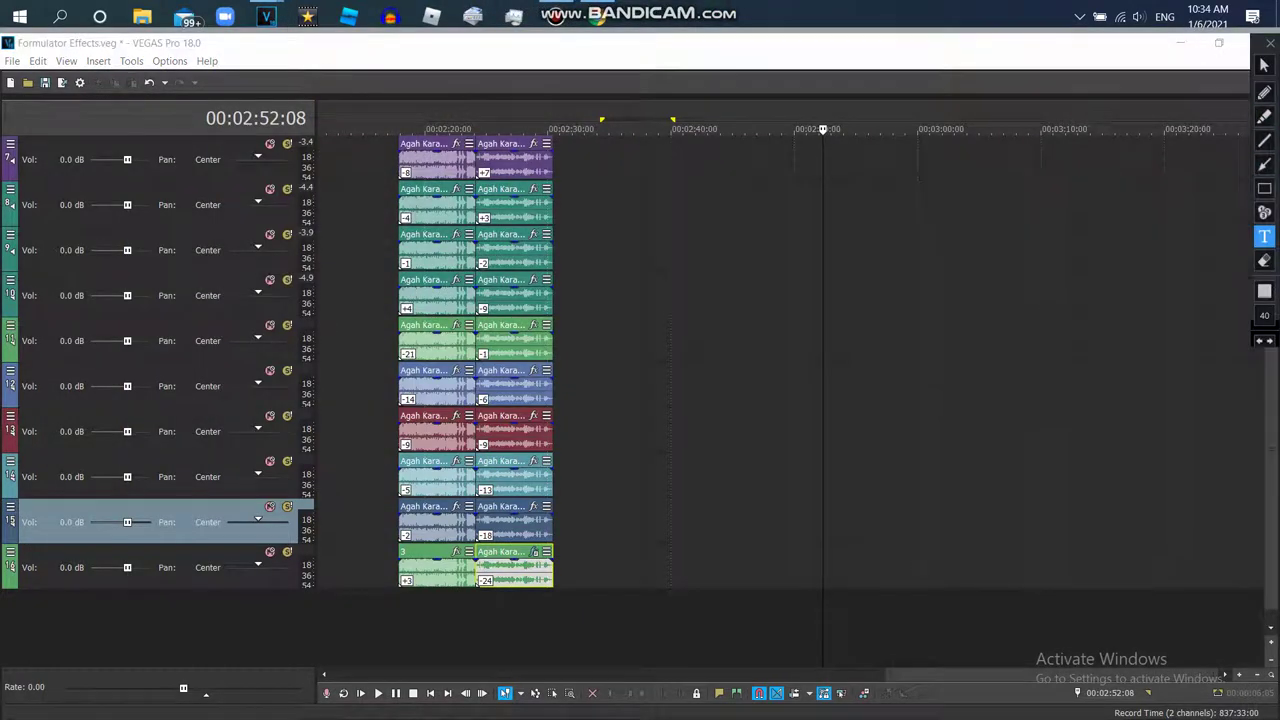
left_click_drag(498, 590, 468, 146)
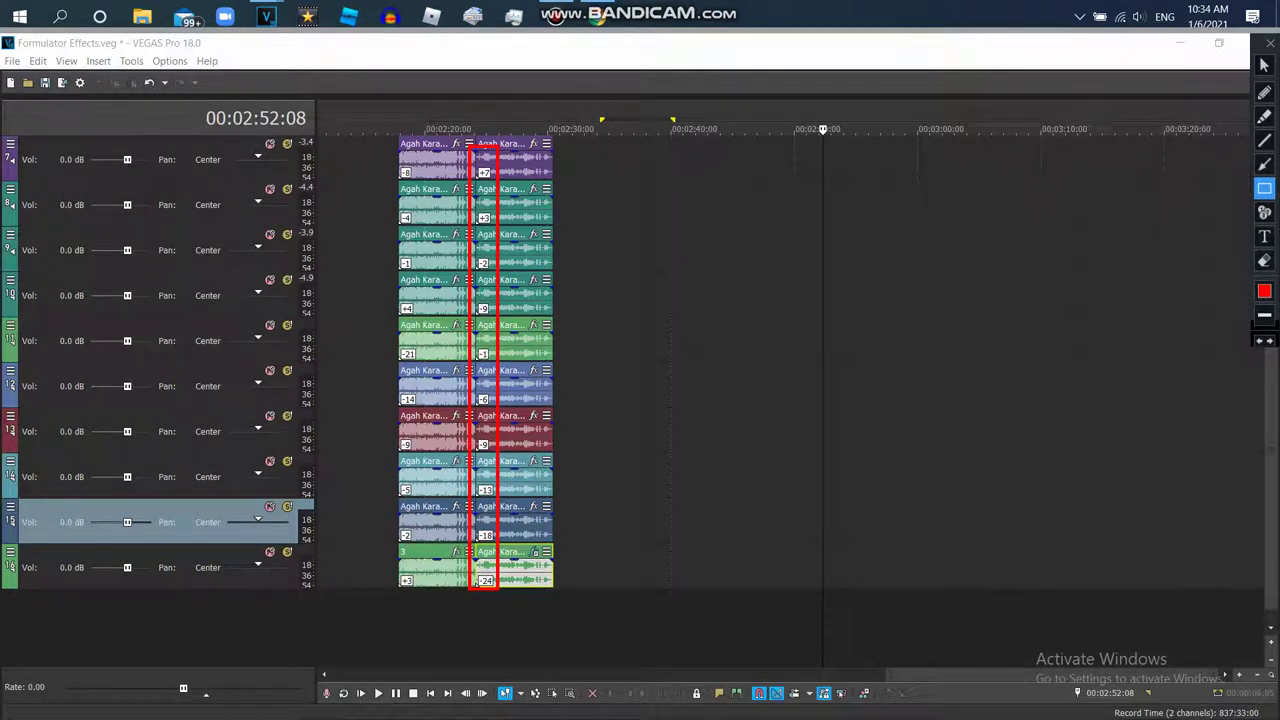
left_click(1270, 43)
left_click_drag(1271, 400, 1271, 345)
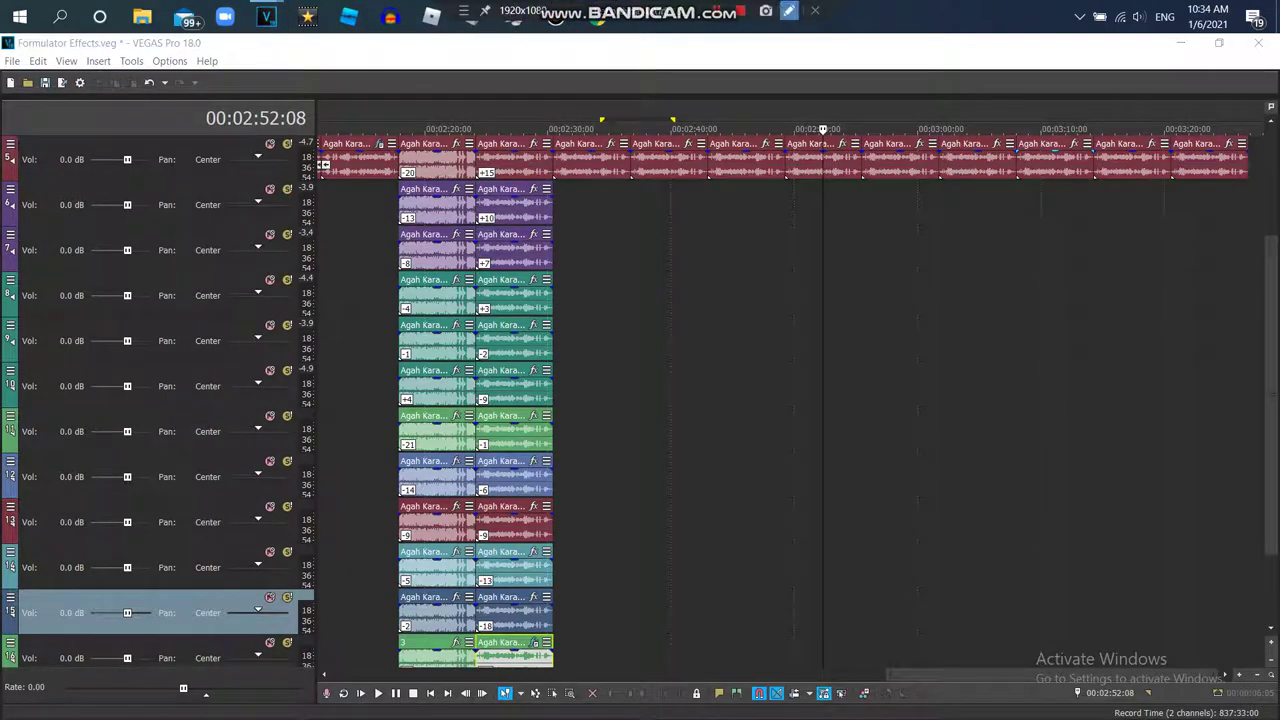
left_click(789, 11)
left_click_drag(474, 157, 498, 679)
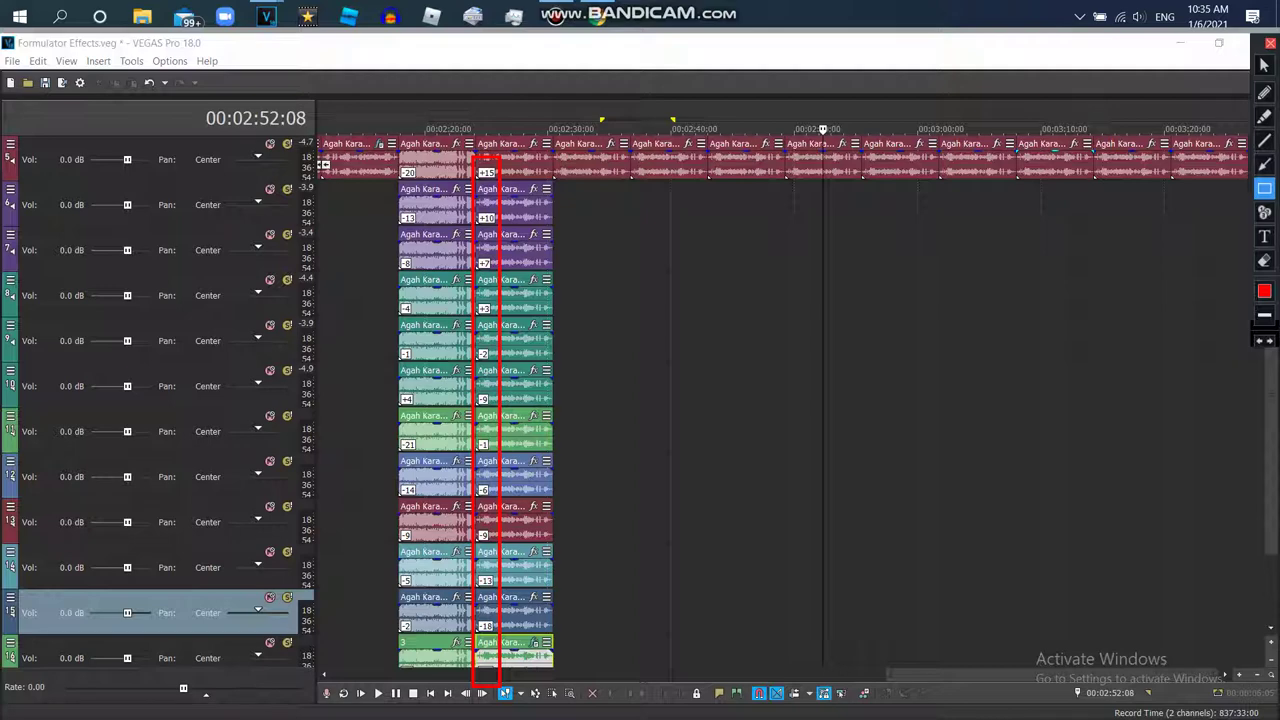
Bring back the docked windows and apply the default Spherize effect to the video clip above the new audio stack.
scroll(27, 261, "up", 4)
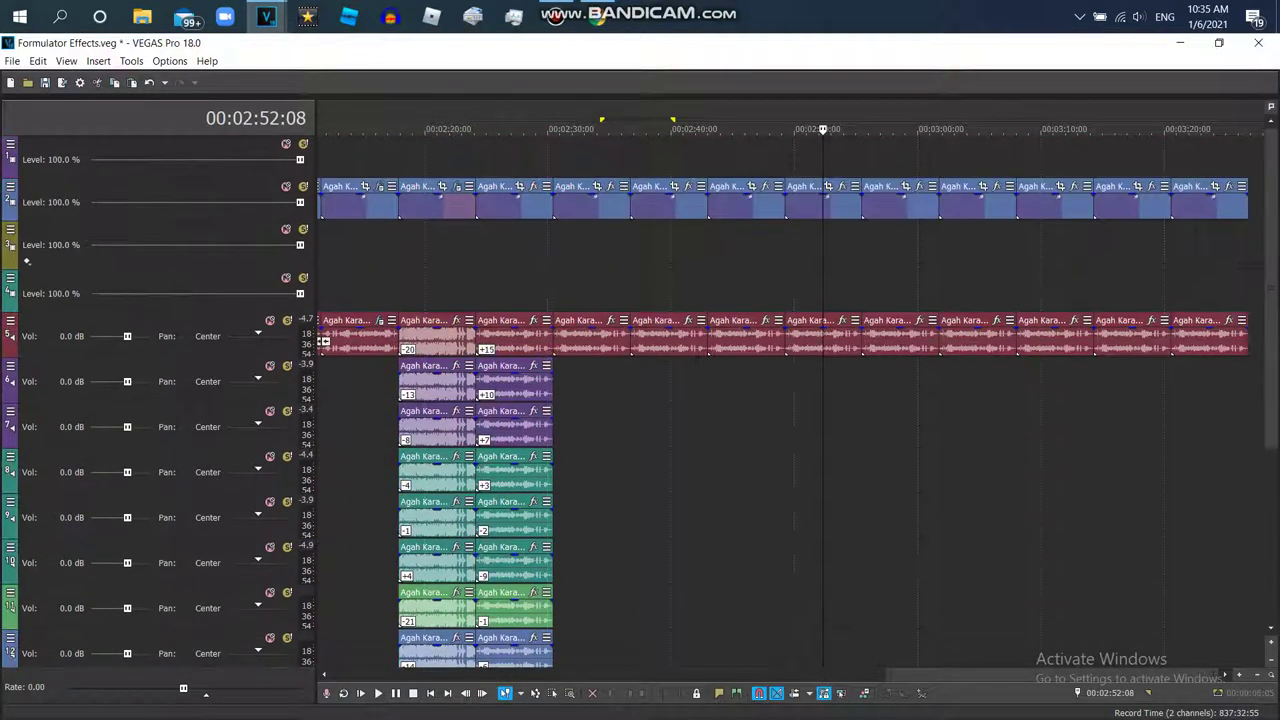
key("space")
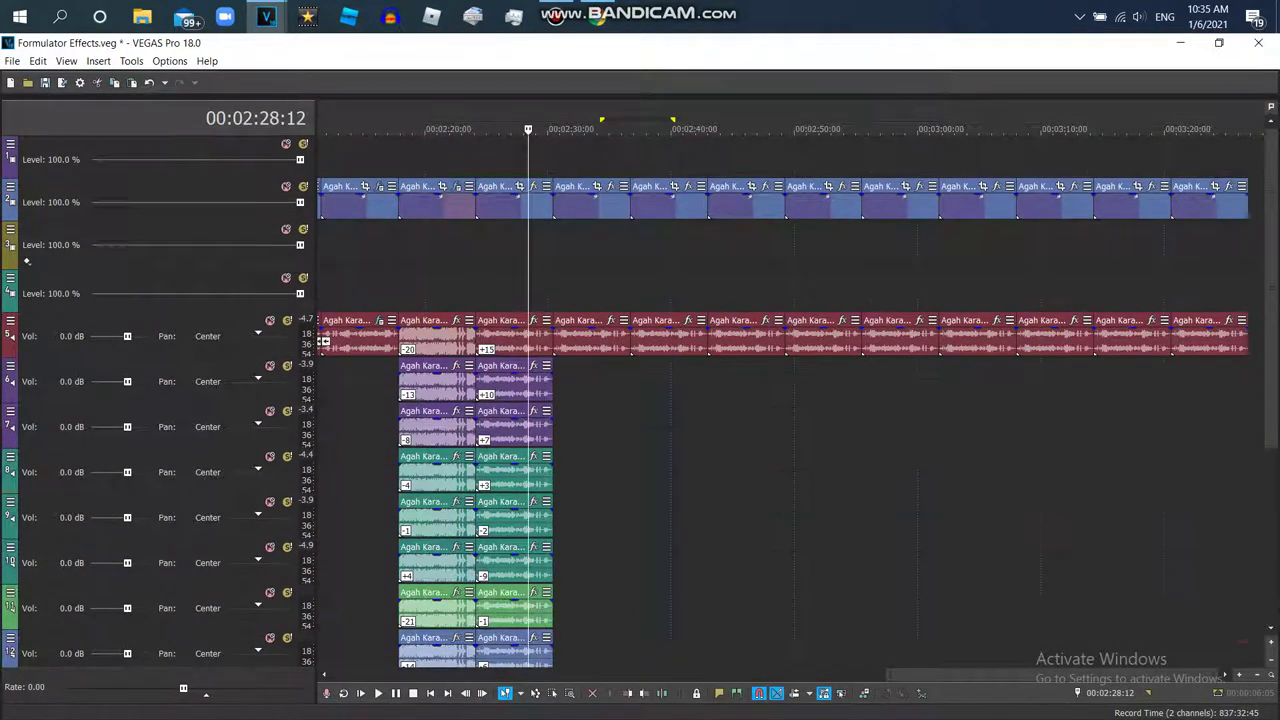
key("F11")
key("alt+8")
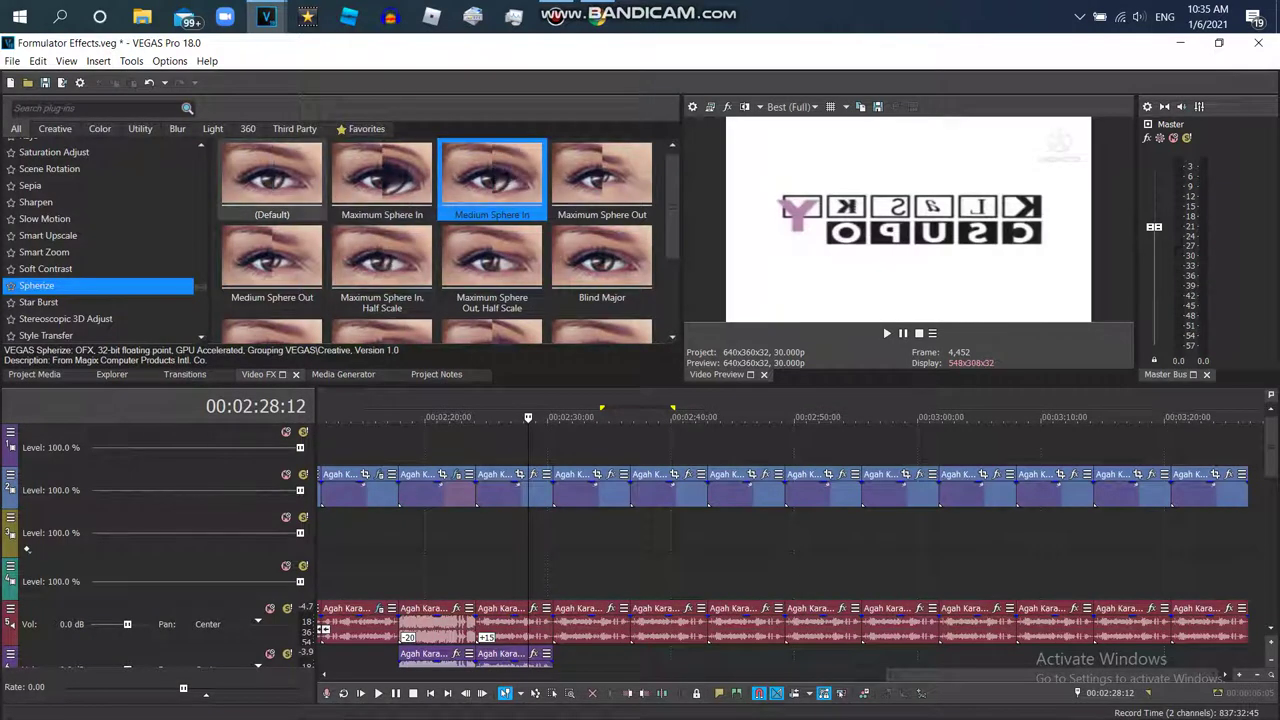
left_click_drag(272, 177, 512, 491)
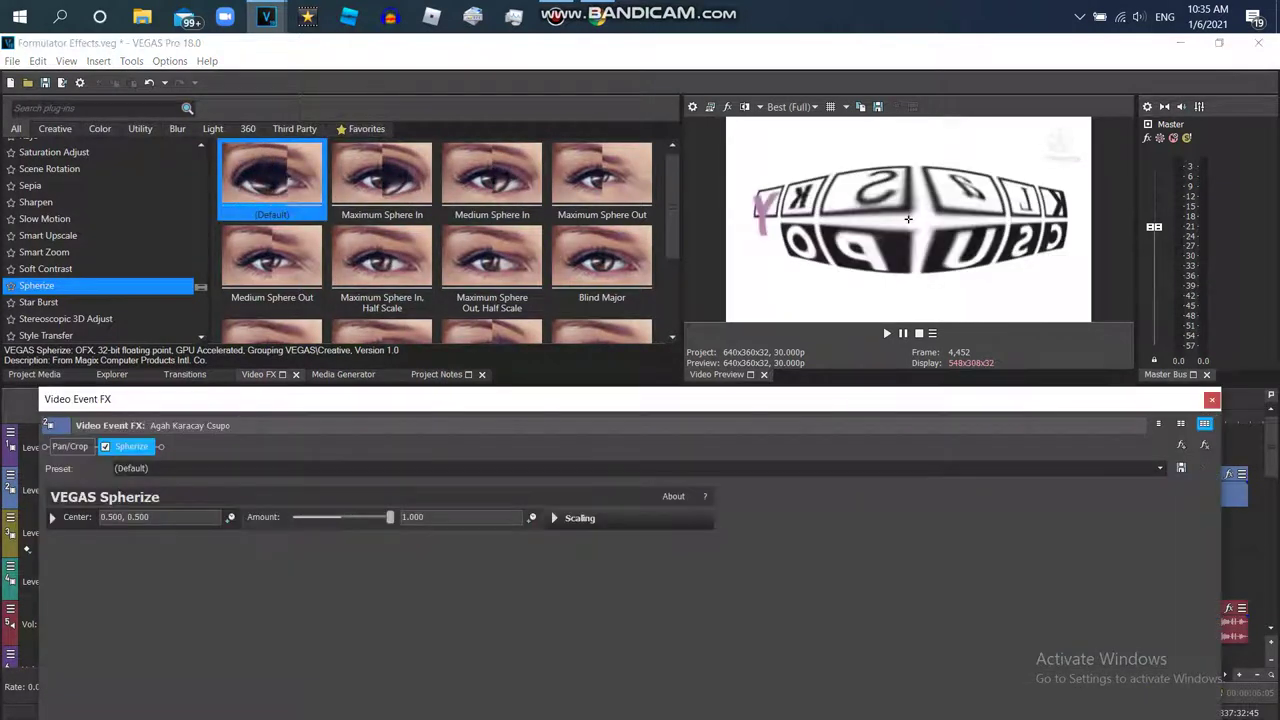
Add the Invert effect and the HSL Adjust Invert Color preset with saturation 2.000 to the same video clip.
scroll(100, 246, "up", 12)
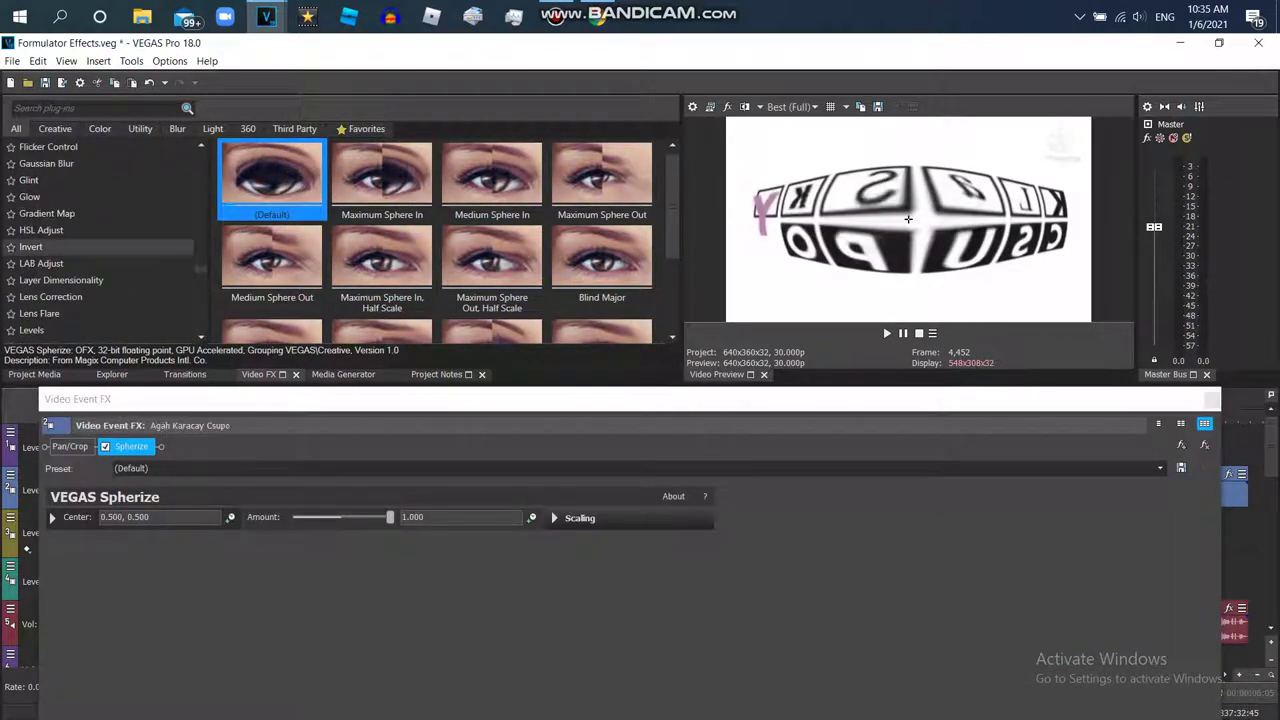
left_click(31, 246)
left_click_drag(908, 218, 908, 218)
left_click(41, 230)
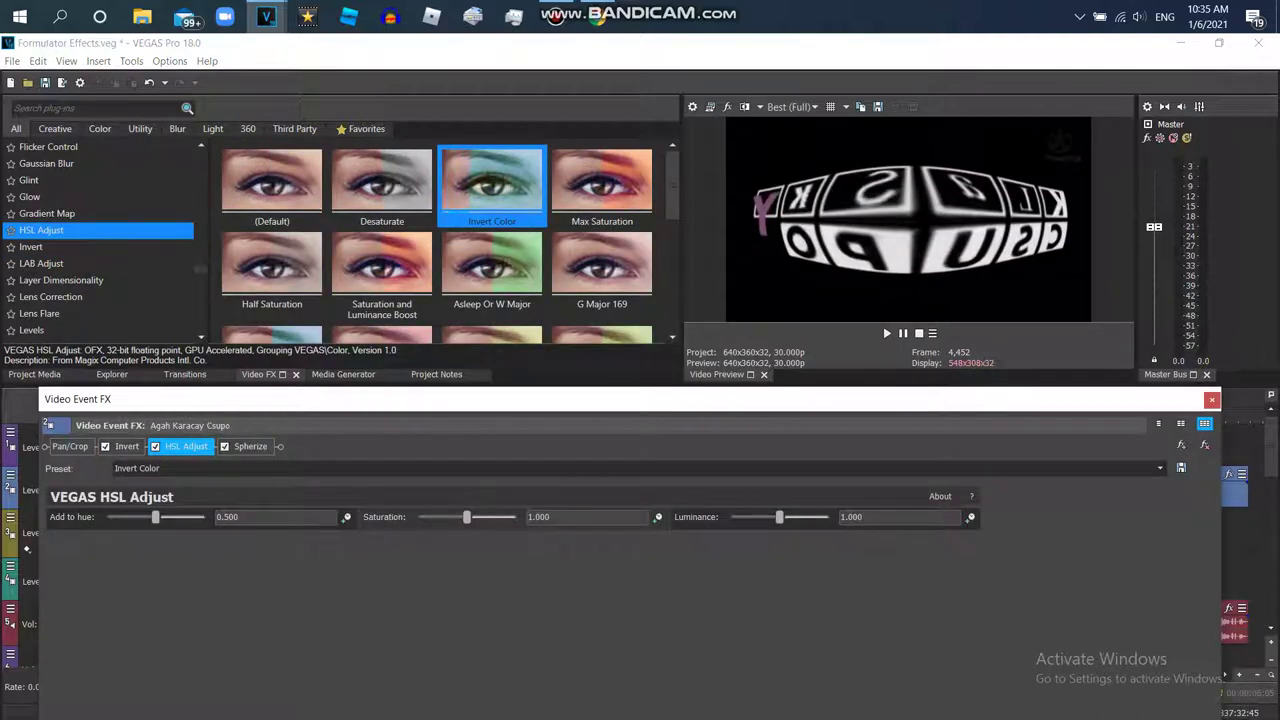
left_click_drag(470, 517, 518, 517)
Add the LAB Adjust effect with the Invert Luminosity preset to the clip and close its effect settings.
left_click(41, 263)
left_click(602, 268)
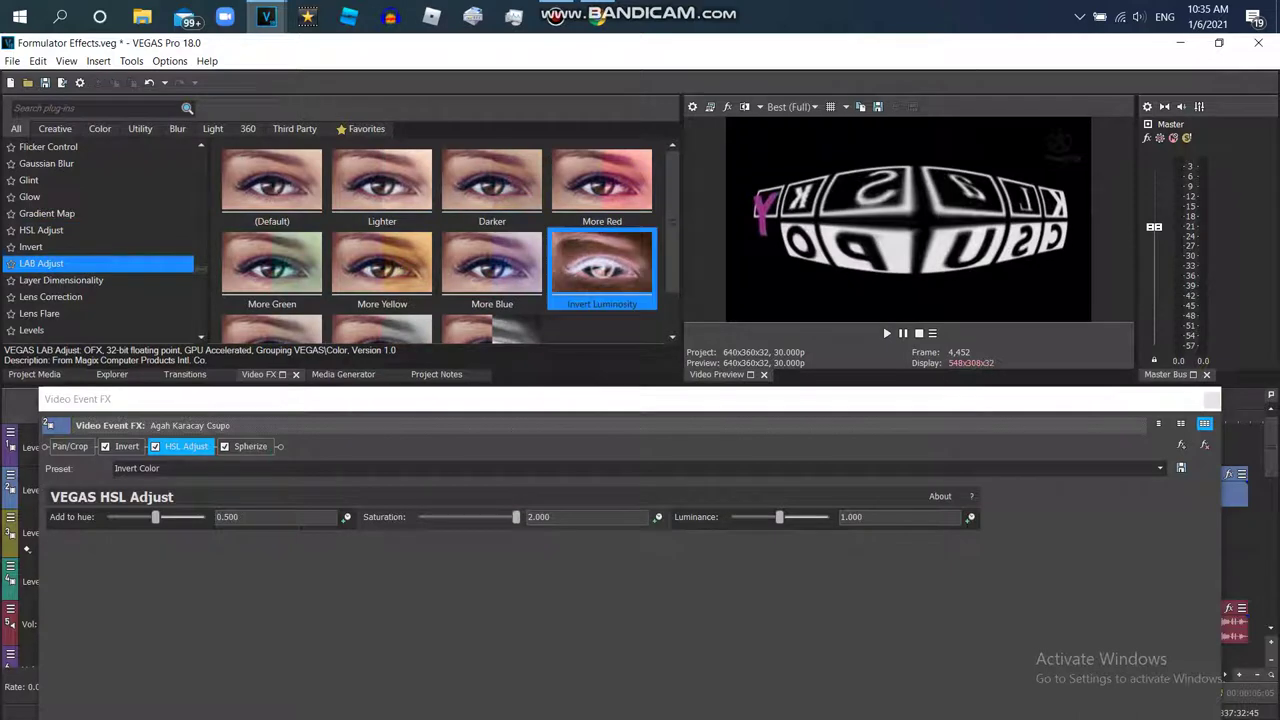
left_click_drag(602, 268, 602, 580)
left_click(1211, 399)
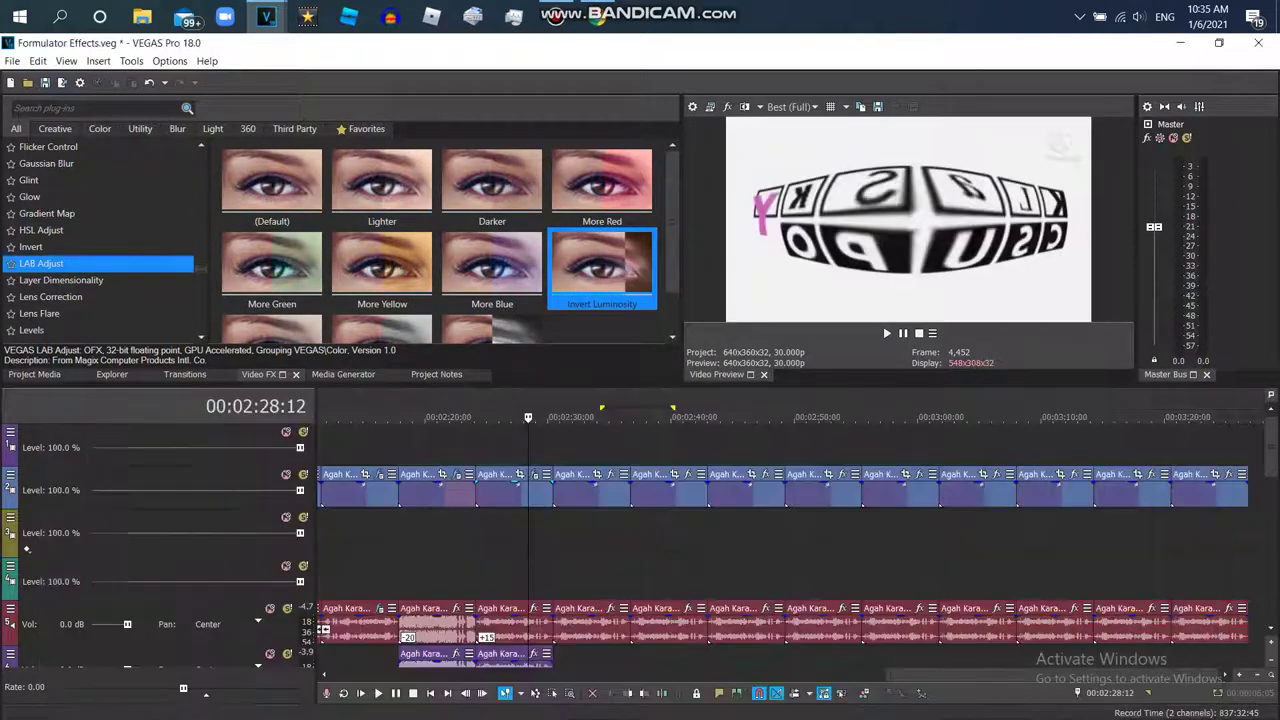
Play the finished effect from the start of its clip, stop playback and switch to Bandicam.
left_click(477, 490)
key("space")
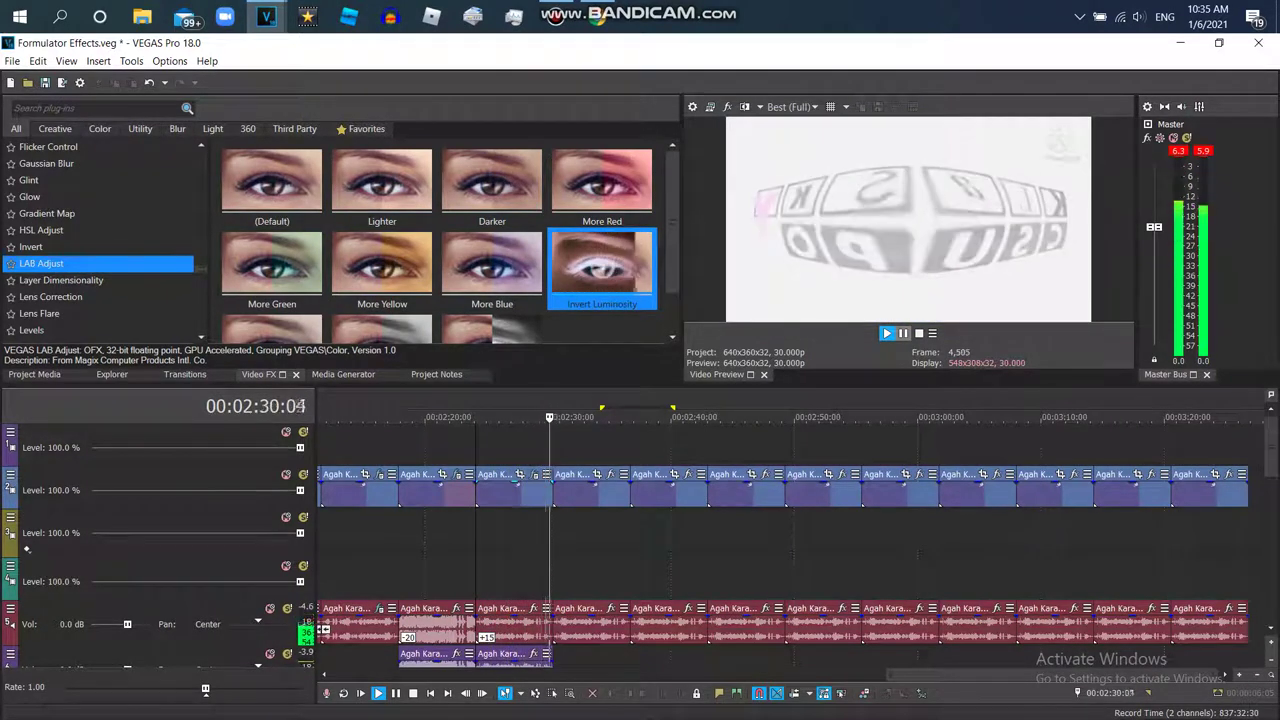
key("space")
left_click(556, 17)
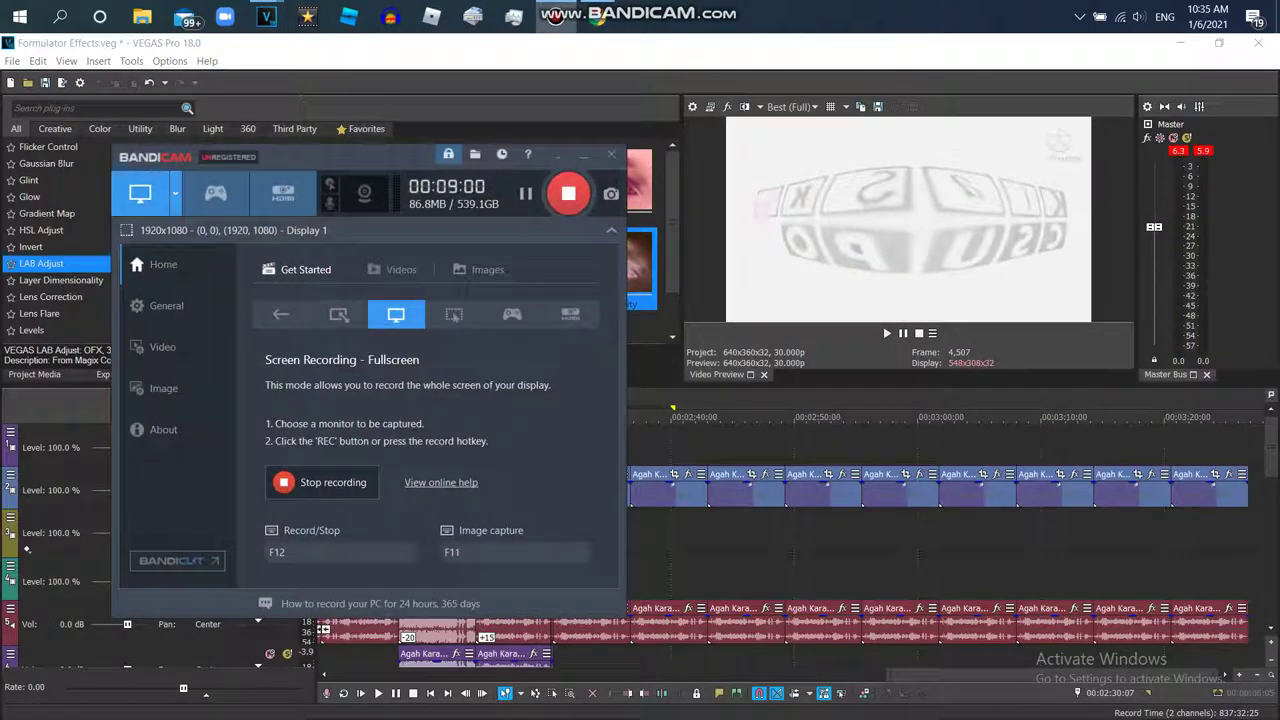